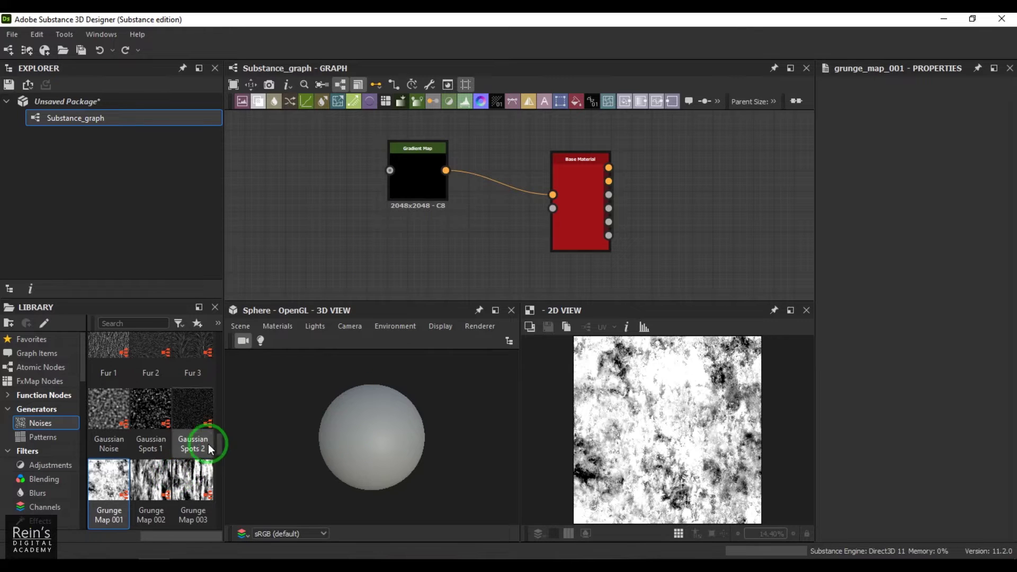
- Add a Grunge Map 001 node, wire it into Base Material, and preview Base Material in 3D
mouse_move(219, 441)
mouse_down()
mouse_move(227, 492)
mouse_move(227, 447)
mouse_up()
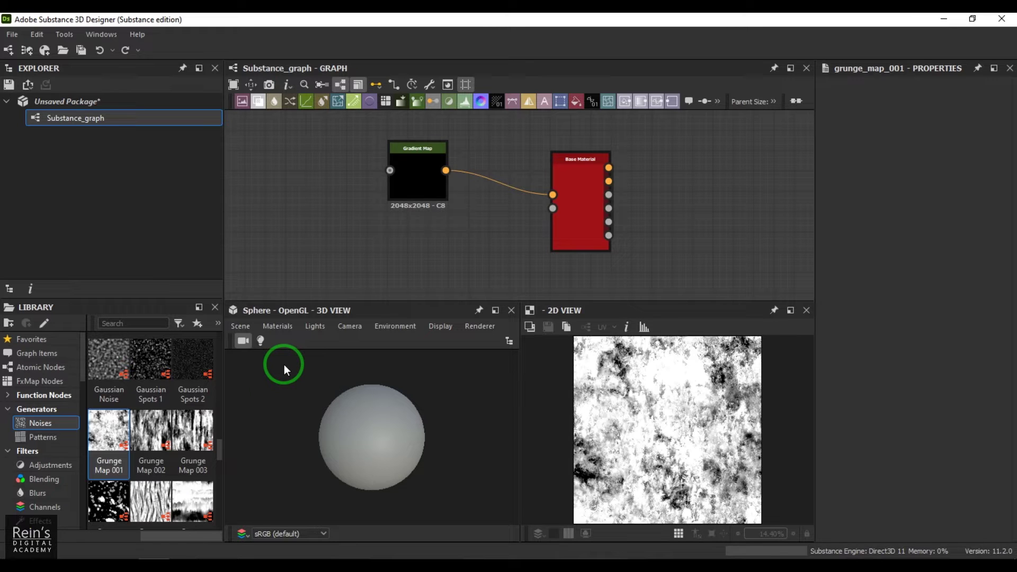
drag(110, 430, 326, 231)
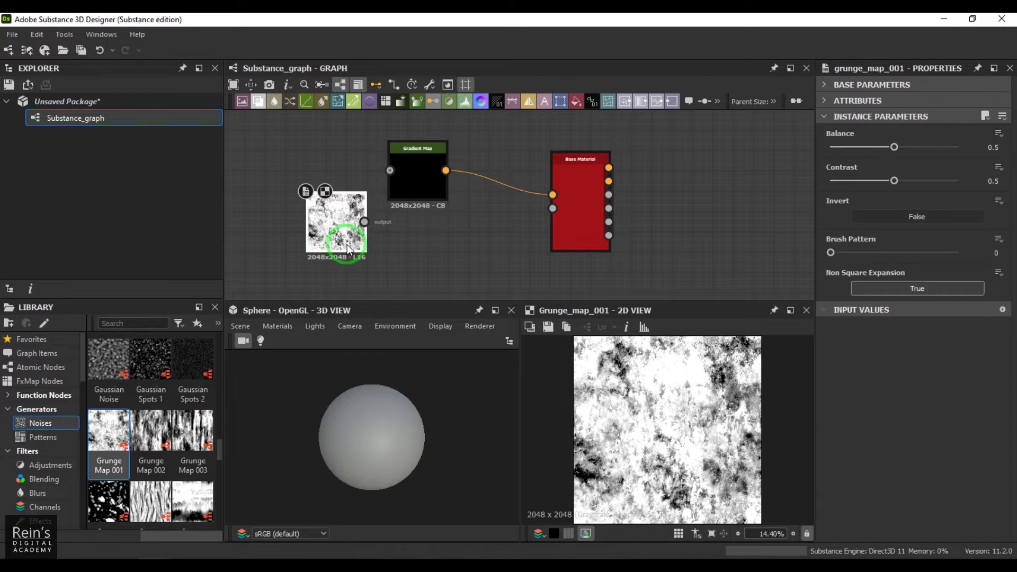
mouse_move(554, 222)
mouse_down()
mouse_move(534, 250)
mouse_move(573, 228)
mouse_up()
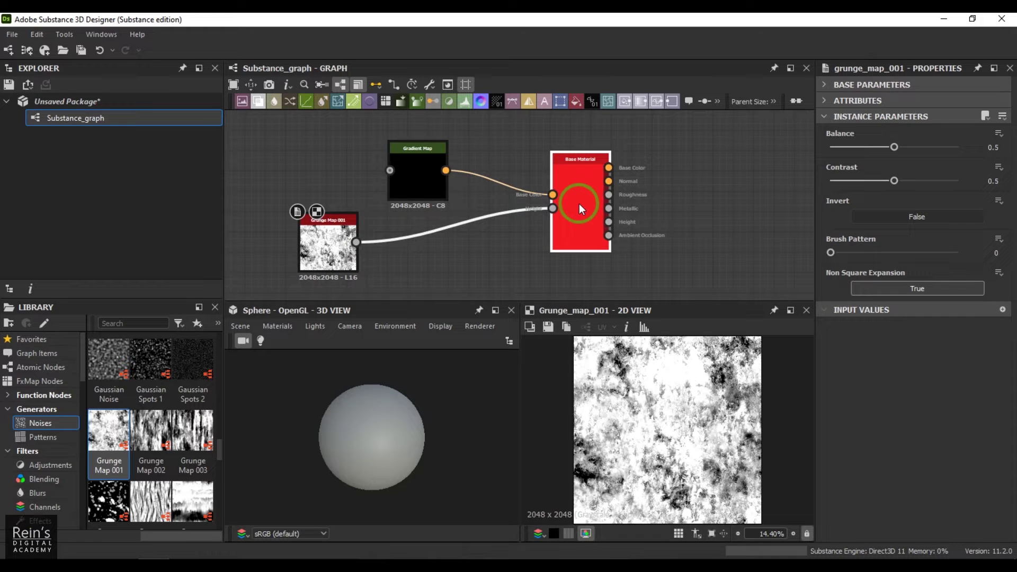
right_click(580, 203)
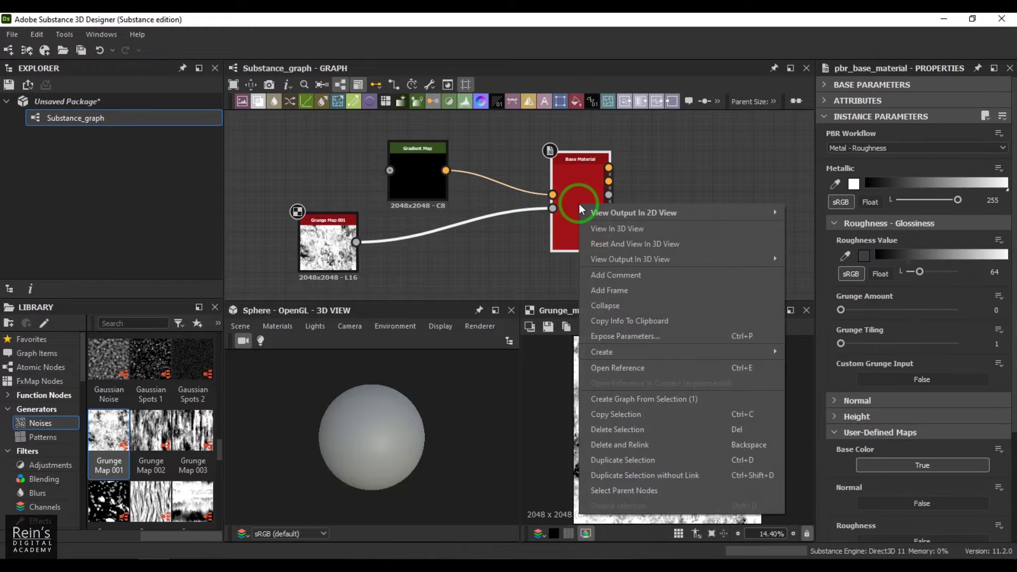
click(652, 231)
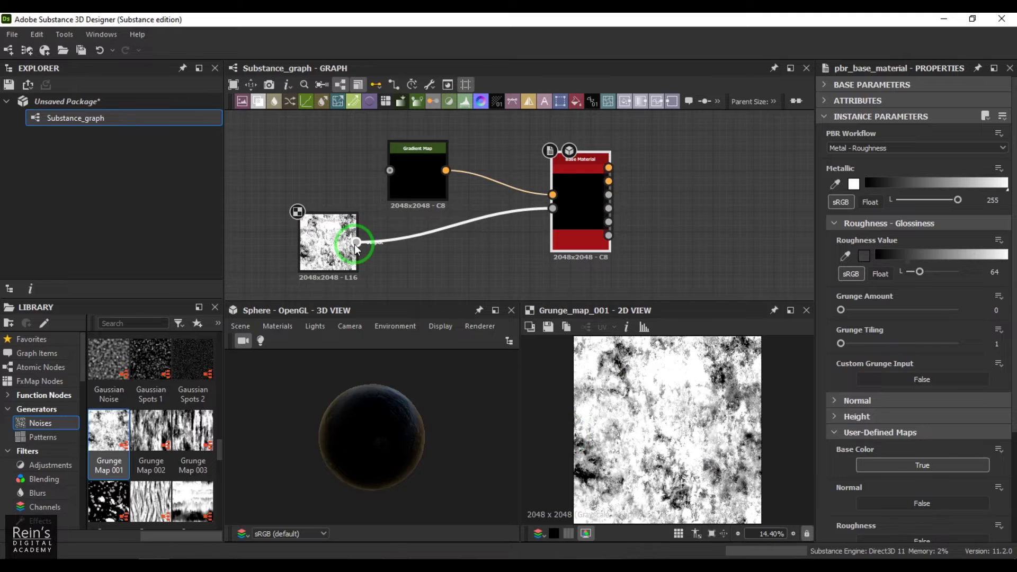
- Feed Grunge Map 001 into the Gradient Map as well and inspect the sphere
drag(356, 242, 392, 170)
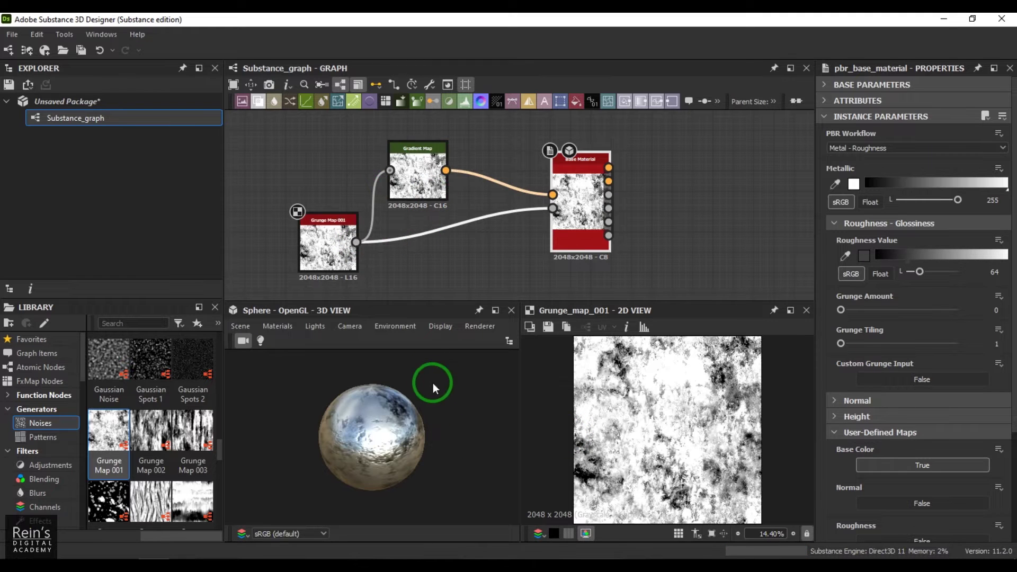
scroll(432, 435, up, 1)
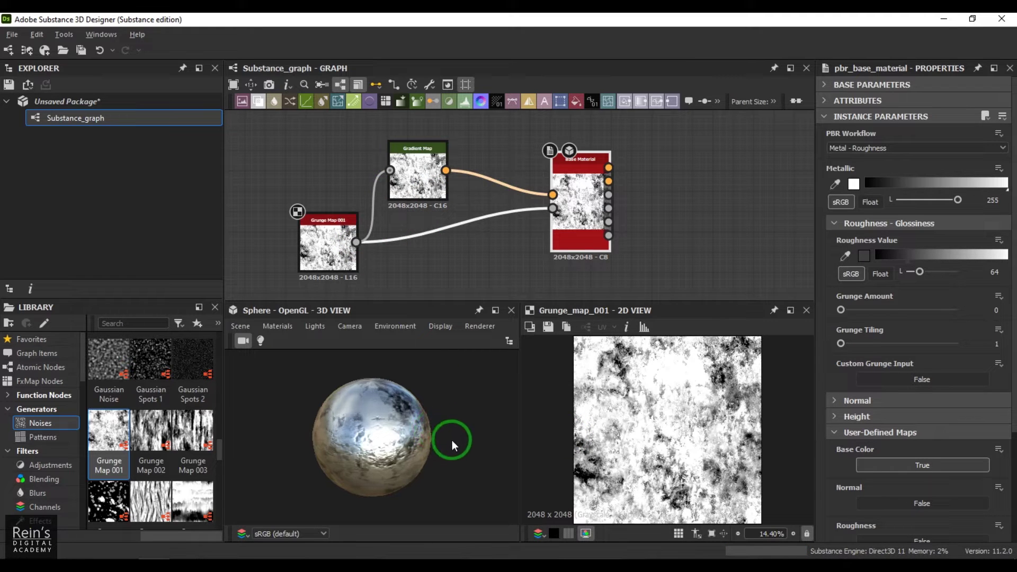
drag(453, 444, 407, 453)
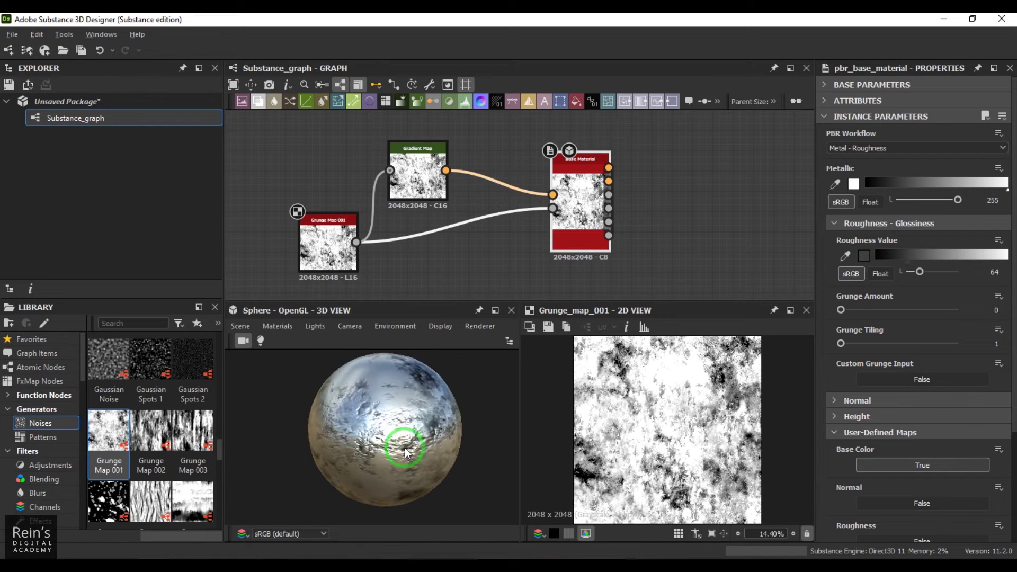
- In the Gradient Map's gradient editor, tint the left key toward tan
click(419, 178)
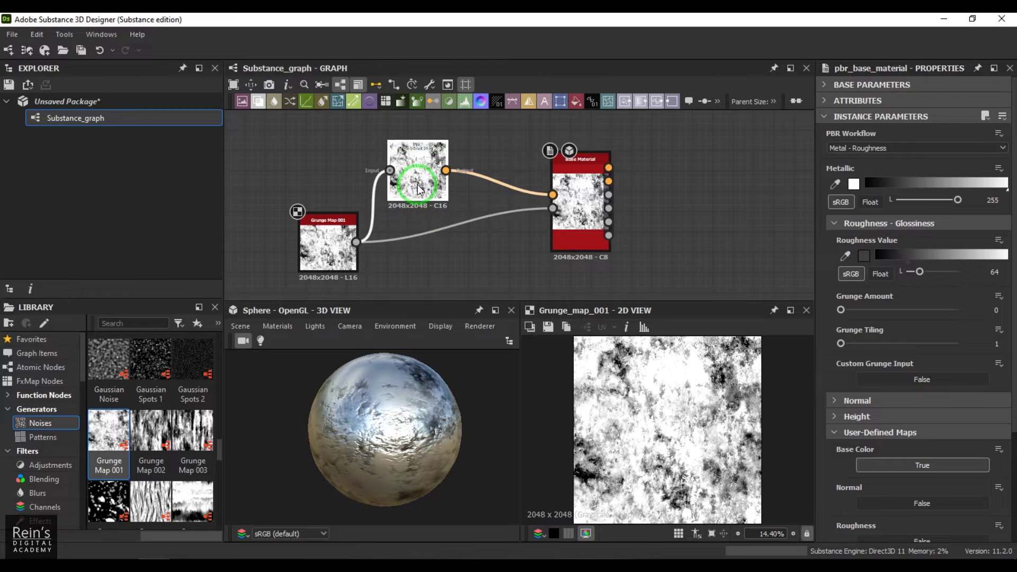
click(969, 244)
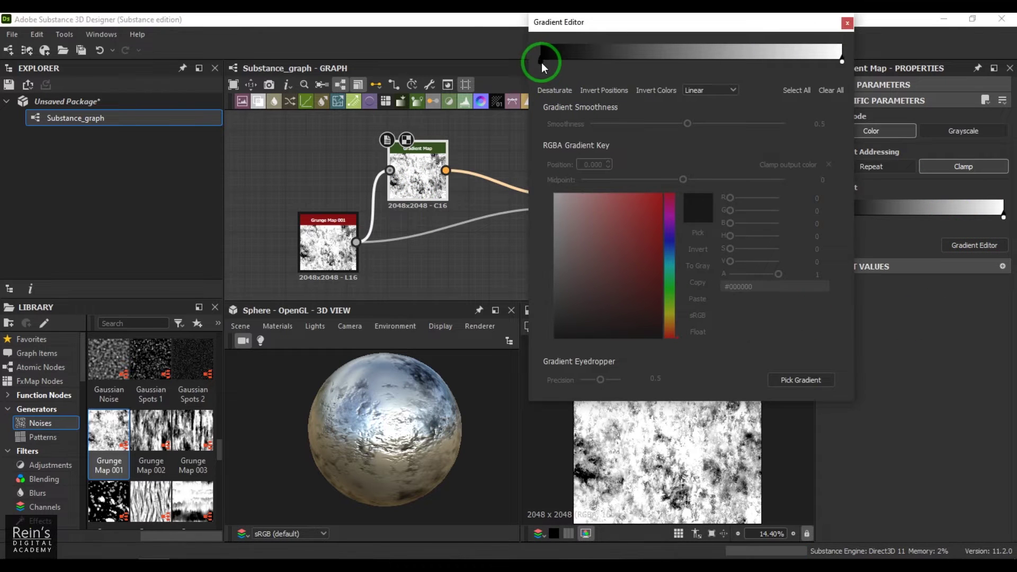
click(541, 62)
click(581, 226)
click(668, 331)
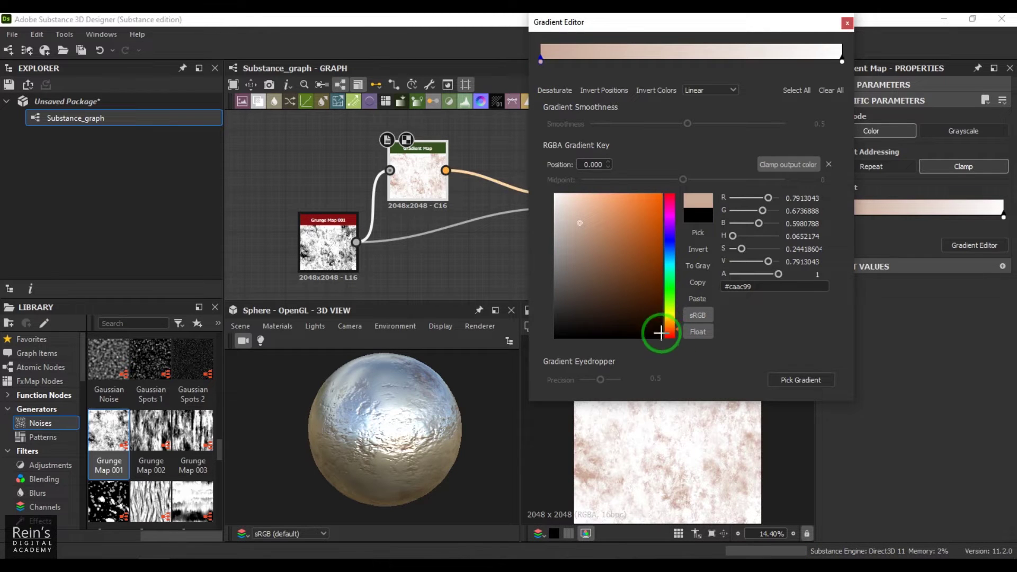
click(845, 55)
- Make the right key pale cream #e8e2d6 and darken the left key to tan brown #b4947f
click(842, 61)
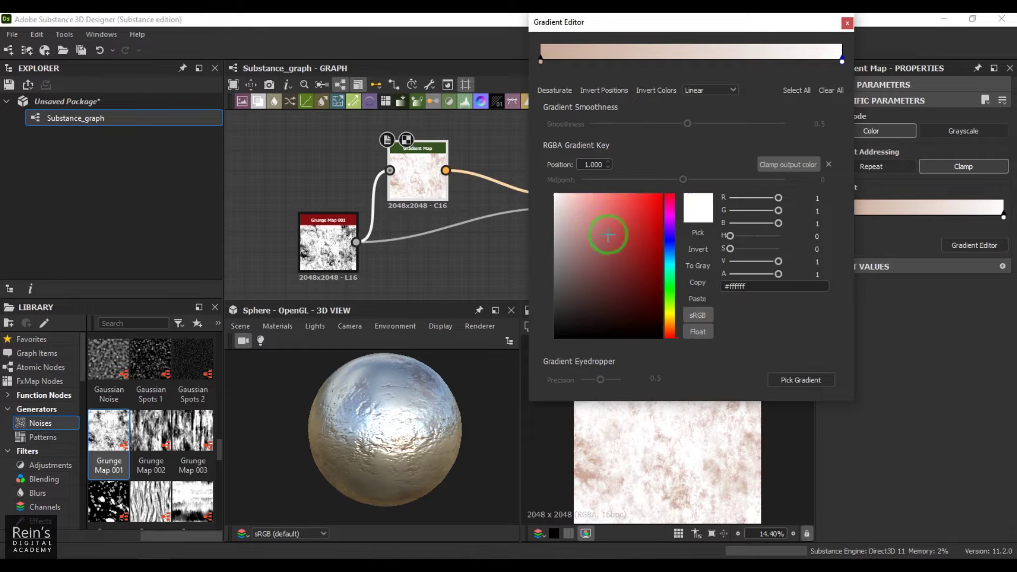
drag(609, 235, 565, 214)
click(667, 330)
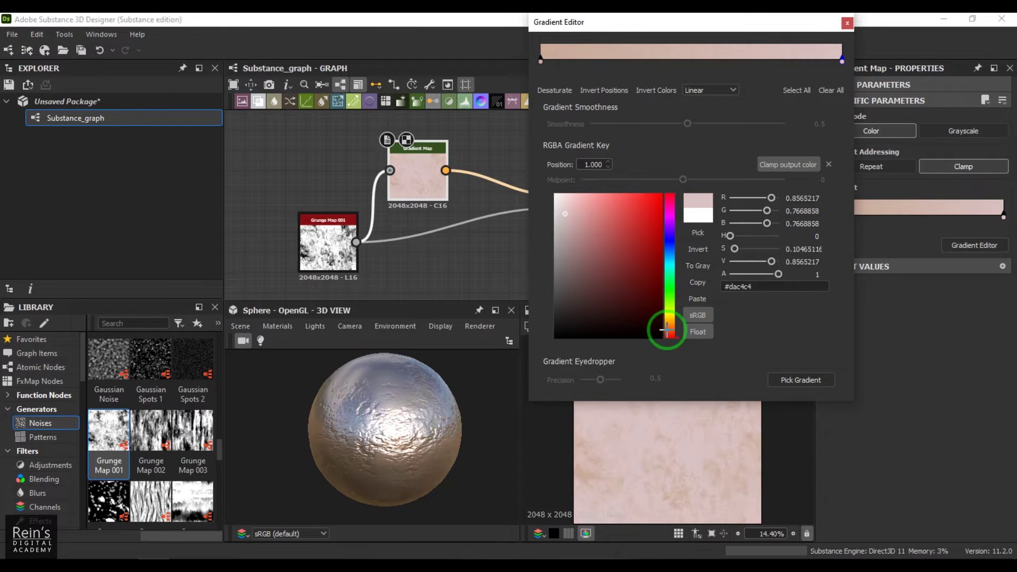
drag(667, 329, 667, 322)
drag(564, 211, 562, 206)
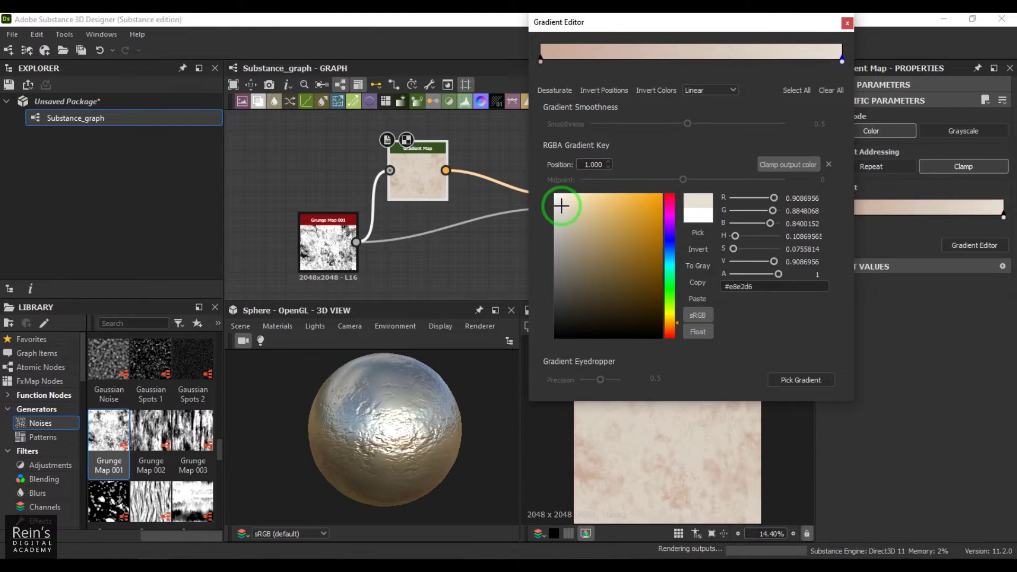
click(540, 61)
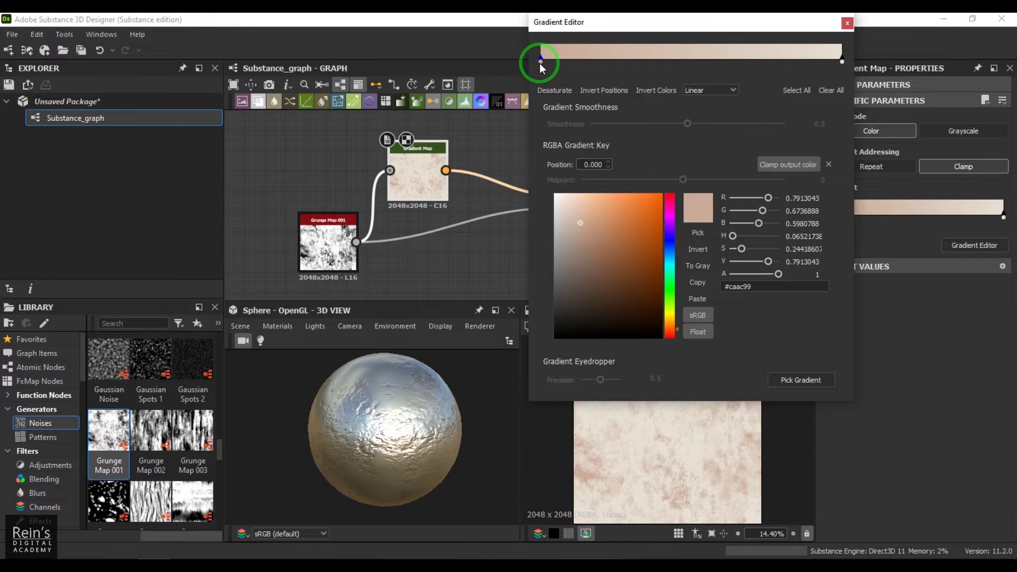
drag(582, 225, 585, 236)
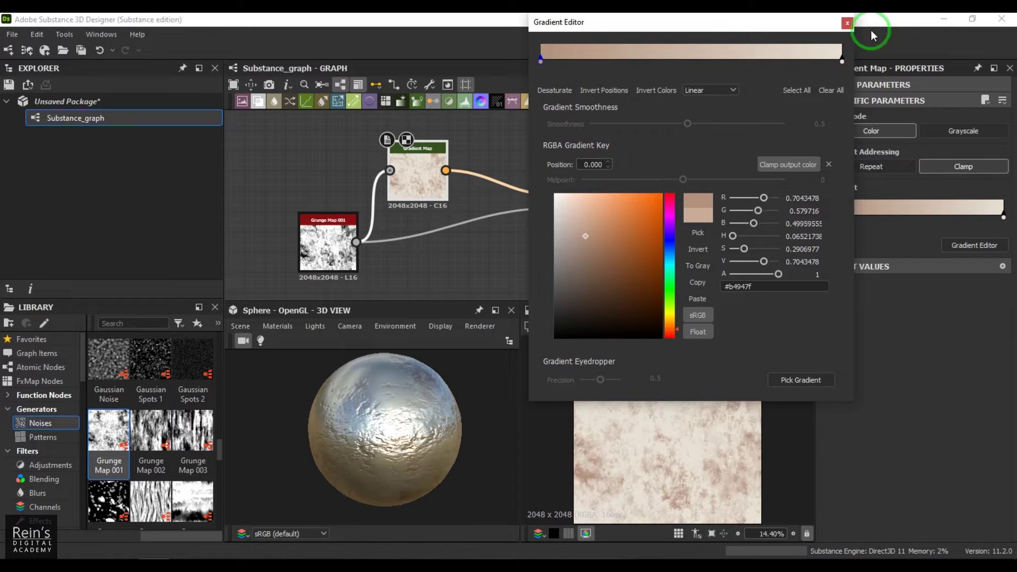
click(847, 23)
- Lower Base Material's Metallic from 255 to 0 and open Grunge Map 001's parameters
click(538, 210)
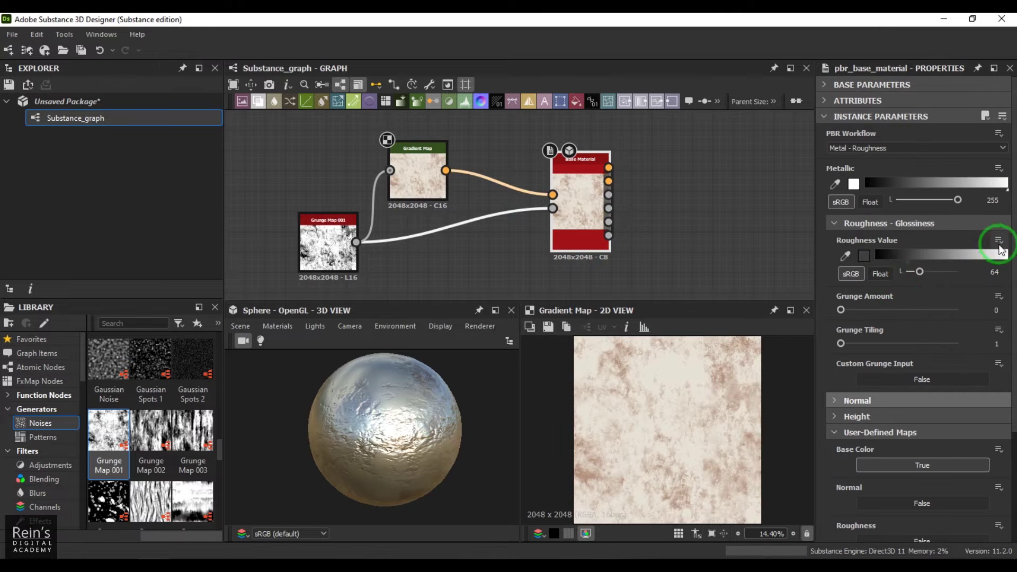
drag(958, 200, 895, 200)
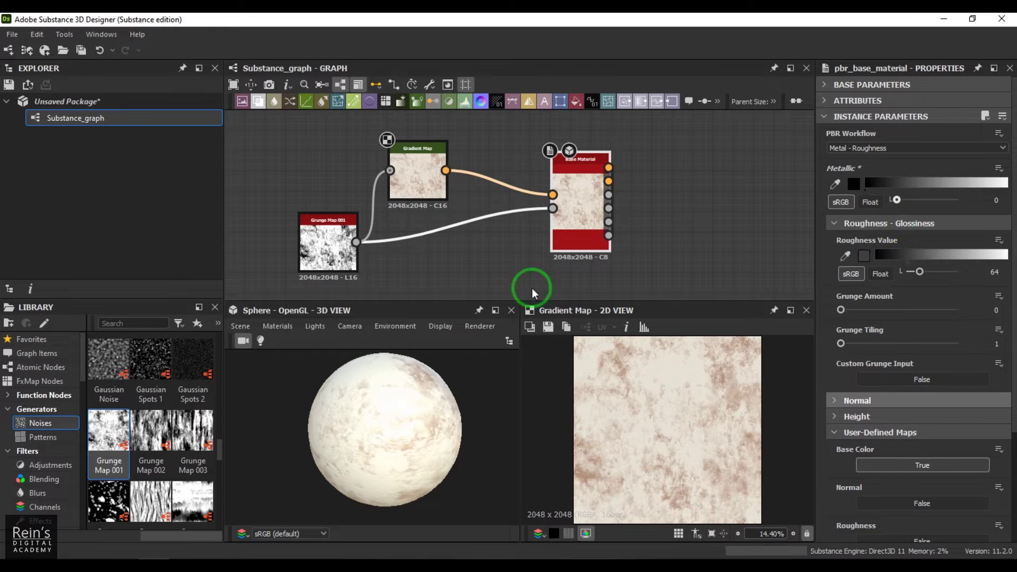
drag(405, 443, 422, 432)
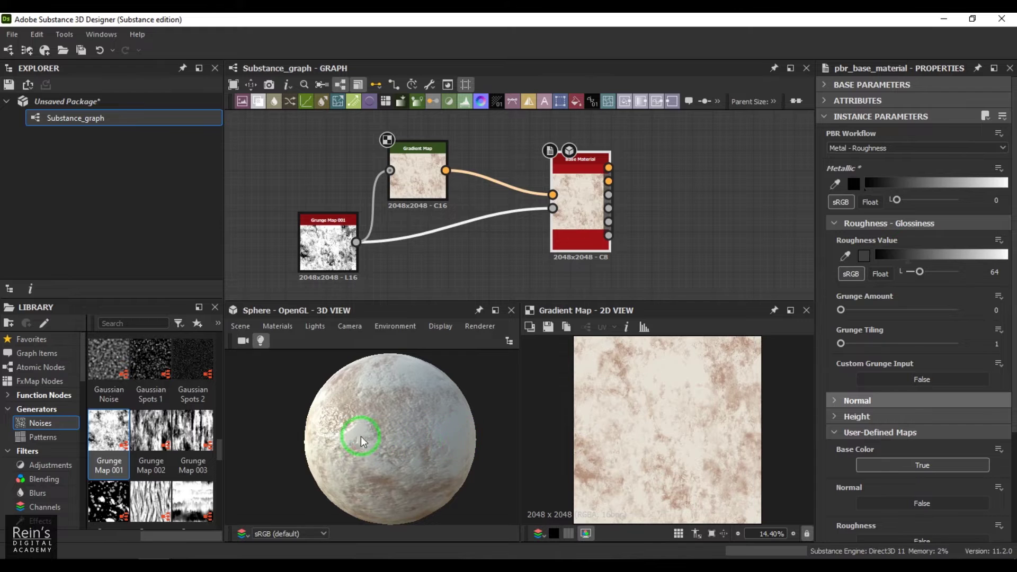
drag(364, 442, 434, 428)
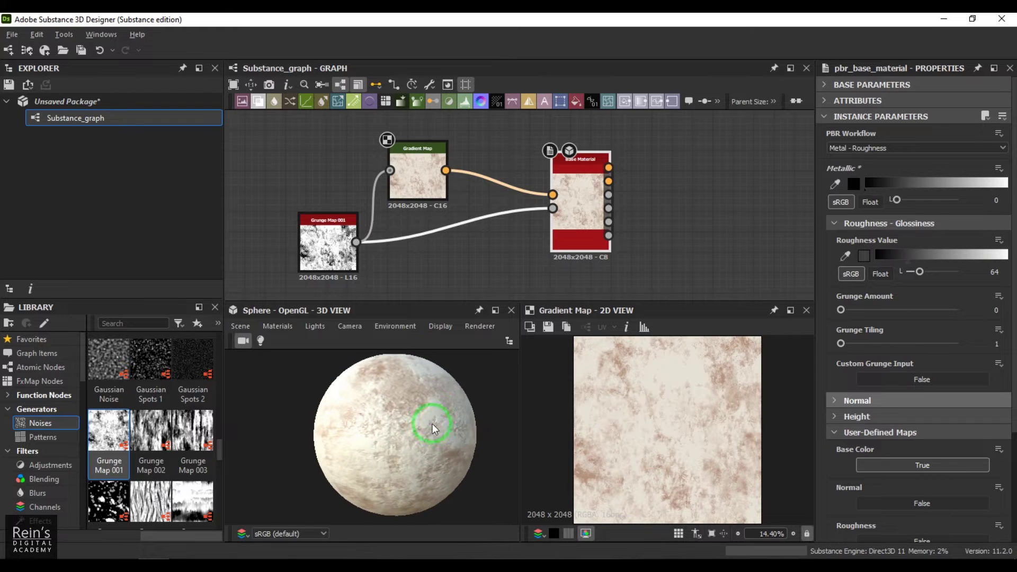
double_click(331, 242)
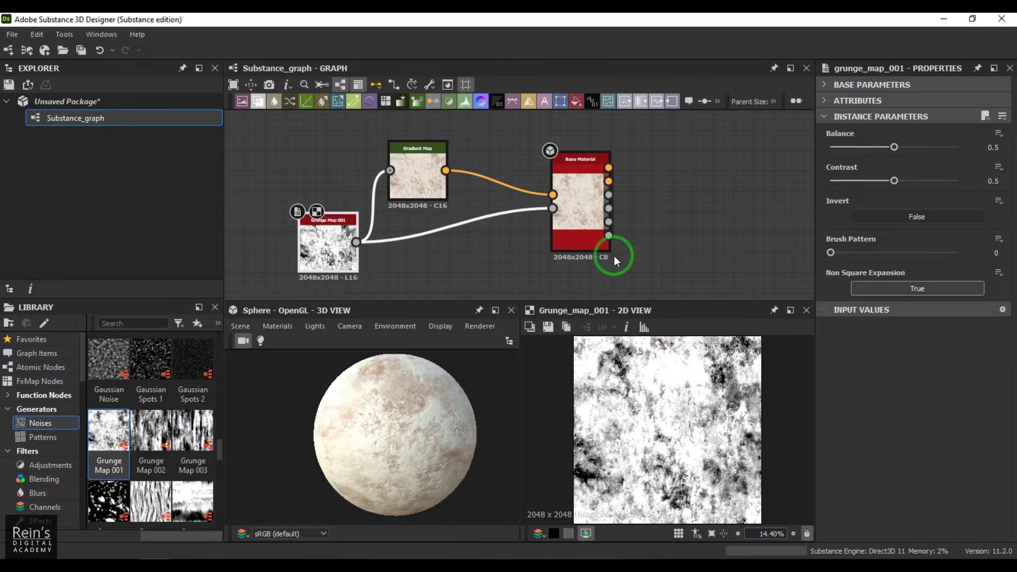
- Set Grunge Map 001's Balance to 0.4 and Contrast to 0.89
drag(893, 146, 850, 147)
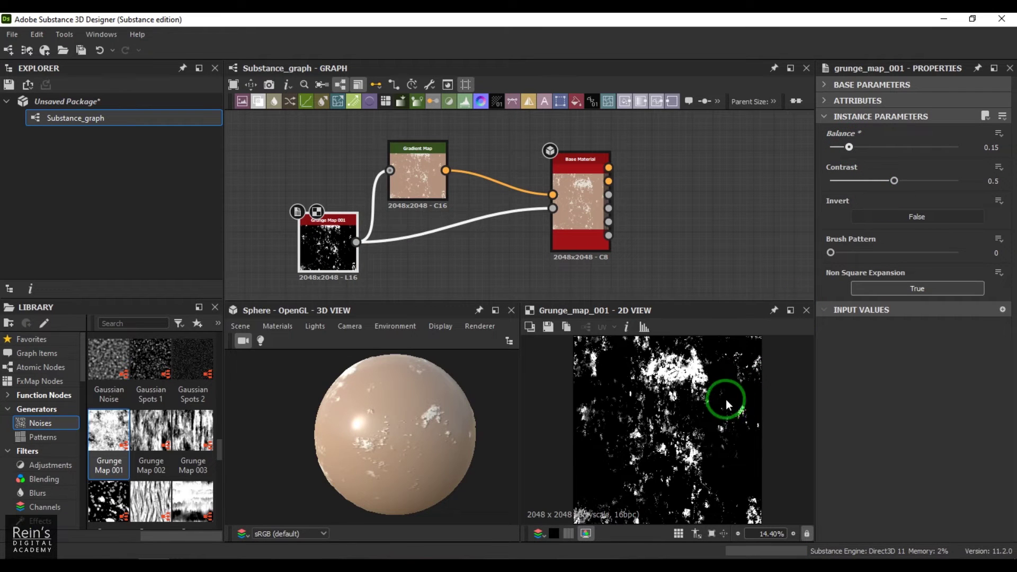
click(881, 147)
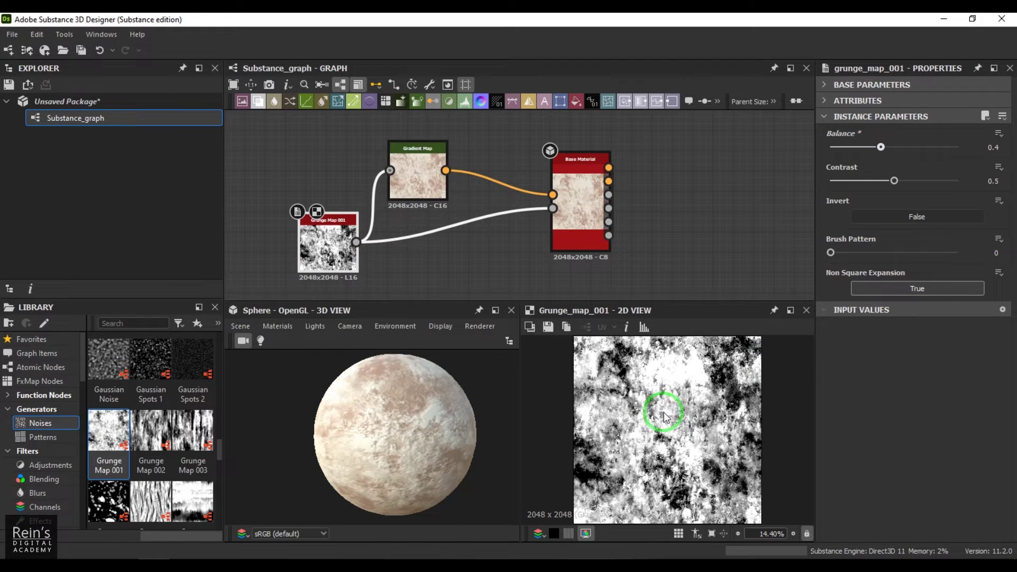
click(934, 181)
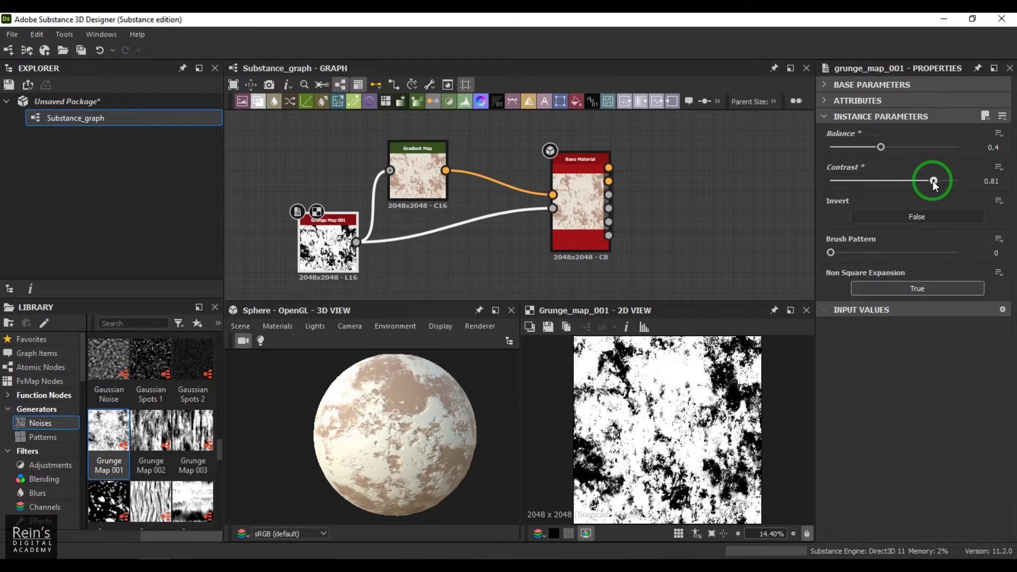
drag(933, 180, 943, 180)
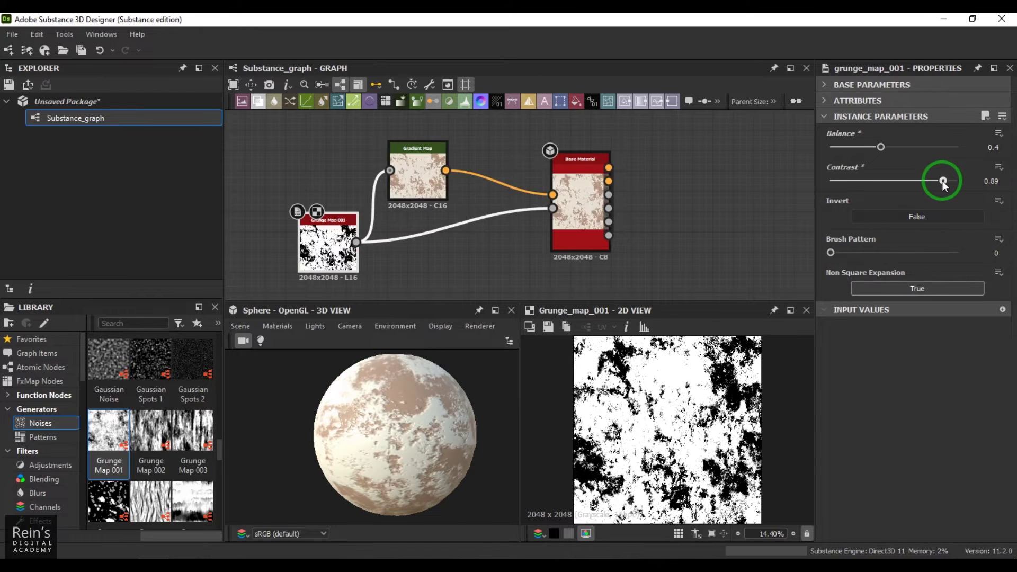
- Pan the graph and move the Grunge Map 001 node further left
click(552, 241)
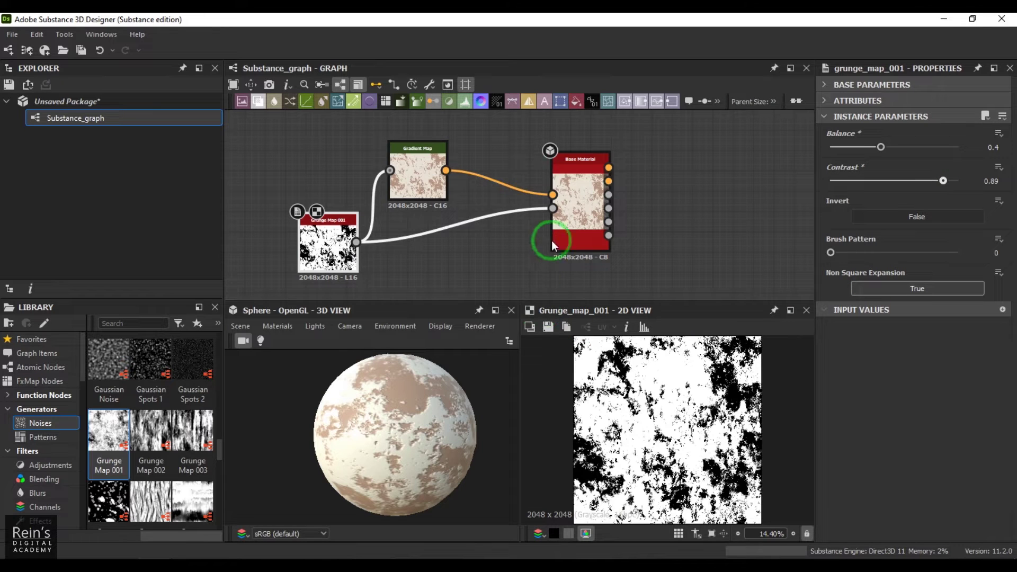
middle_drag(589, 263, 610, 253)
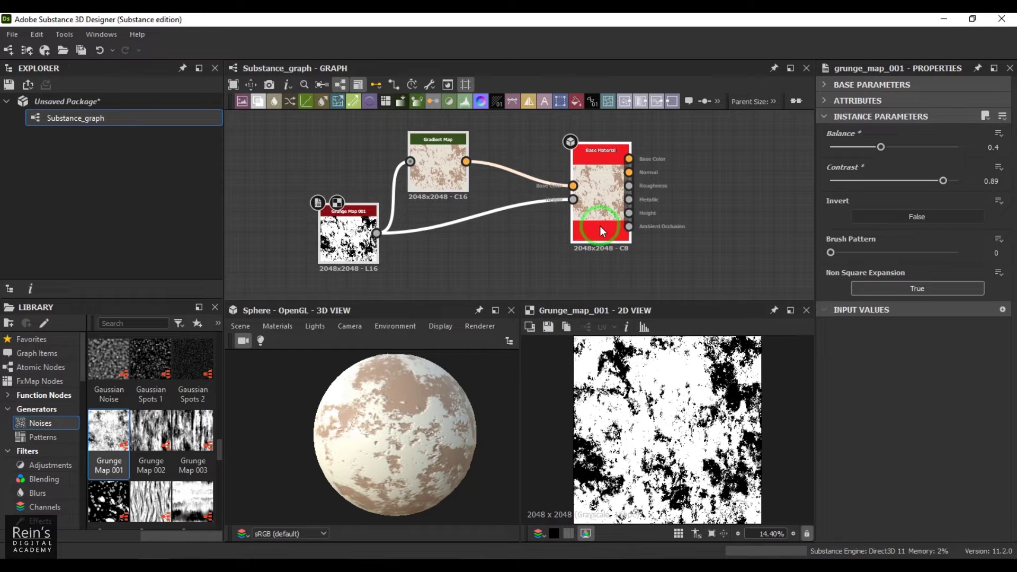
drag(355, 260, 292, 251)
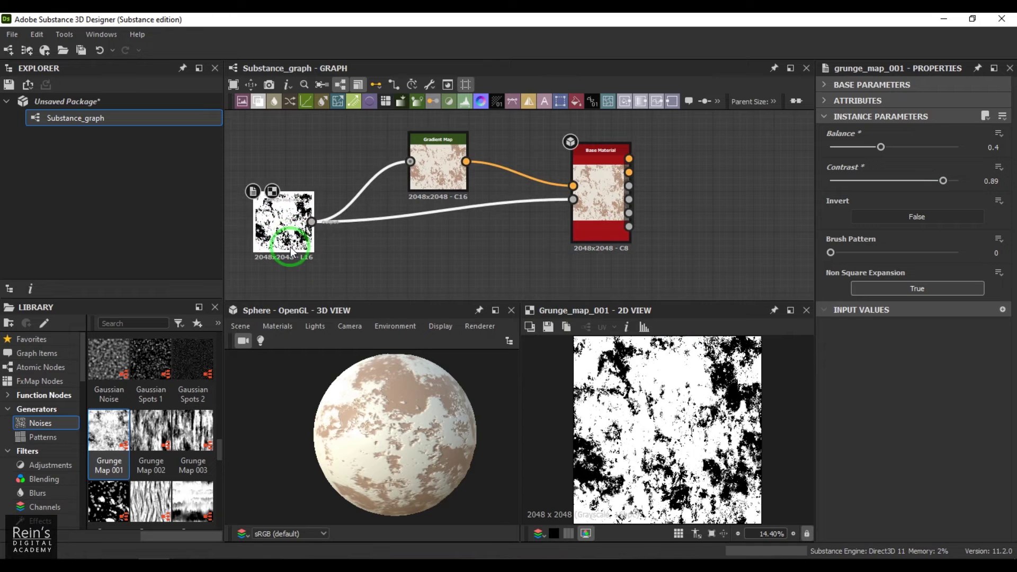
- Add a Grunge Map 002 node and connect it to the Gradient Map and Base Material
drag(151, 430, 573, 199)
click(352, 268)
click(481, 264)
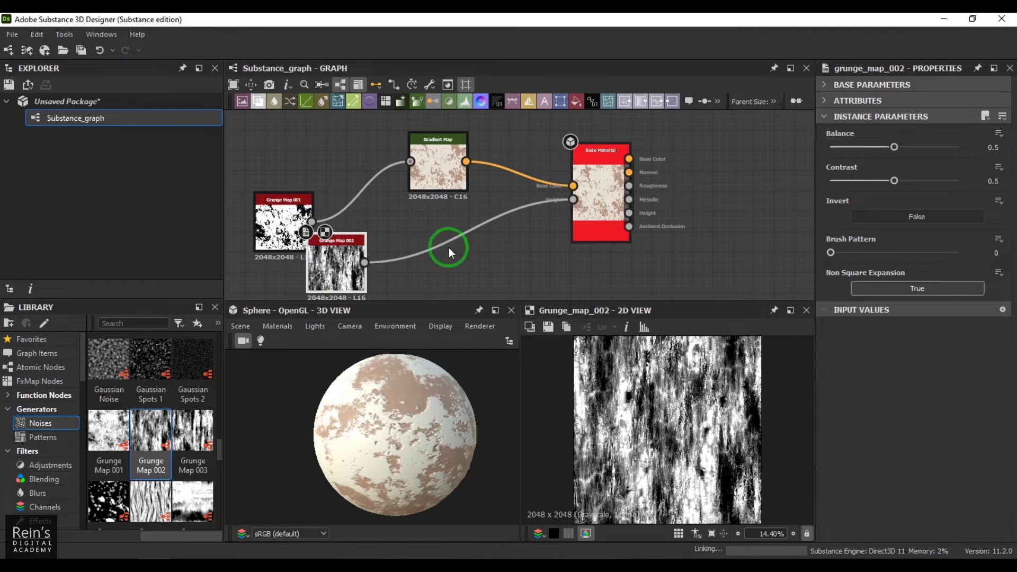
drag(364, 263, 413, 166)
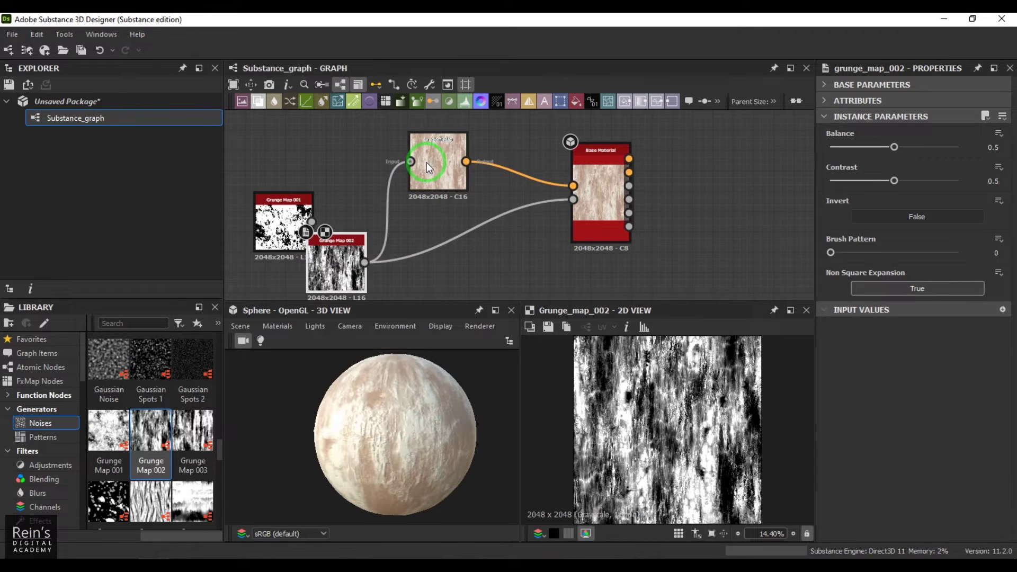
click(428, 162)
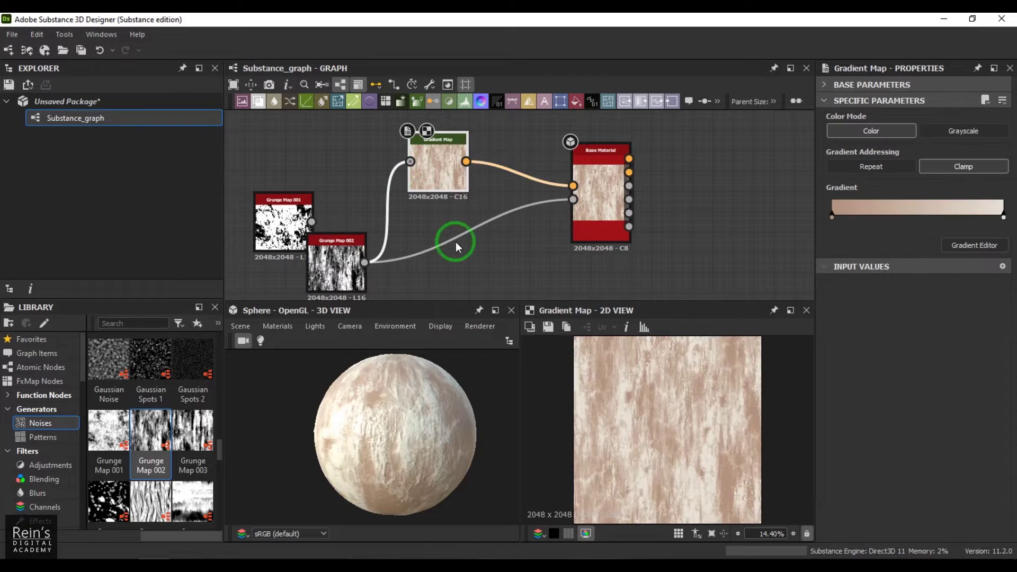
click(1005, 218)
- In the gradient editor, set the right key to a saturated blue #4d40c5
click(975, 246)
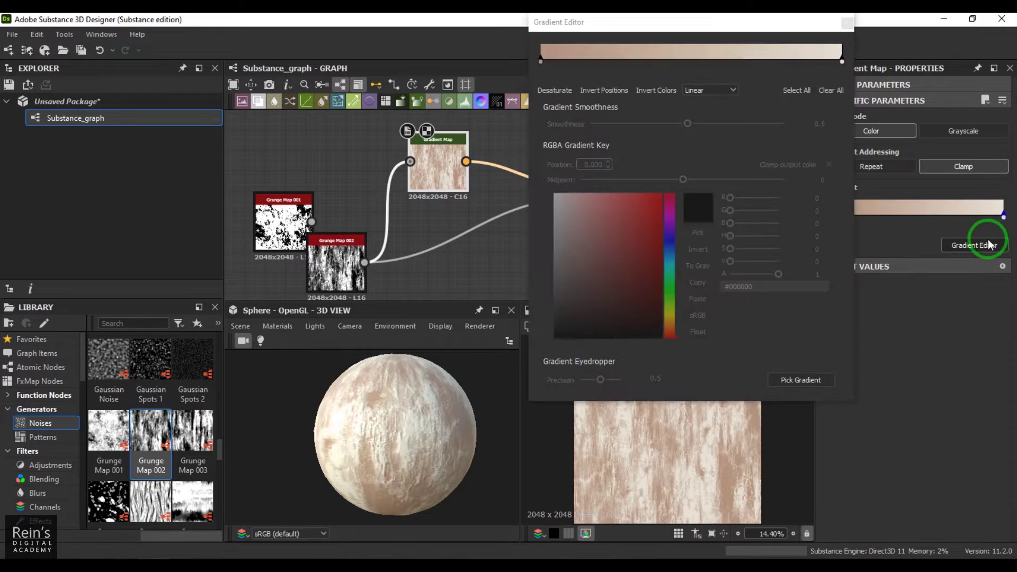
click(842, 63)
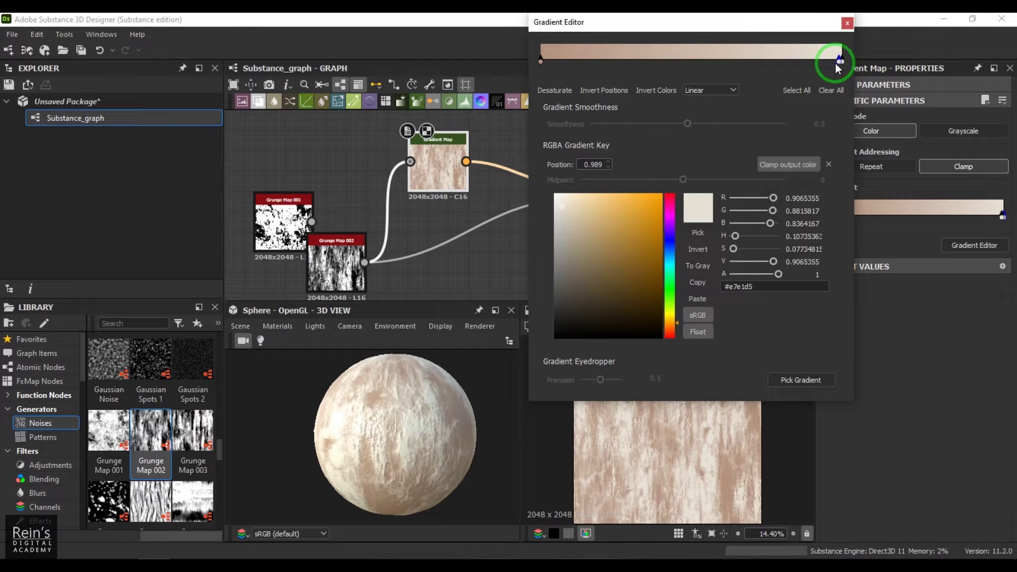
click(834, 65)
click(842, 62)
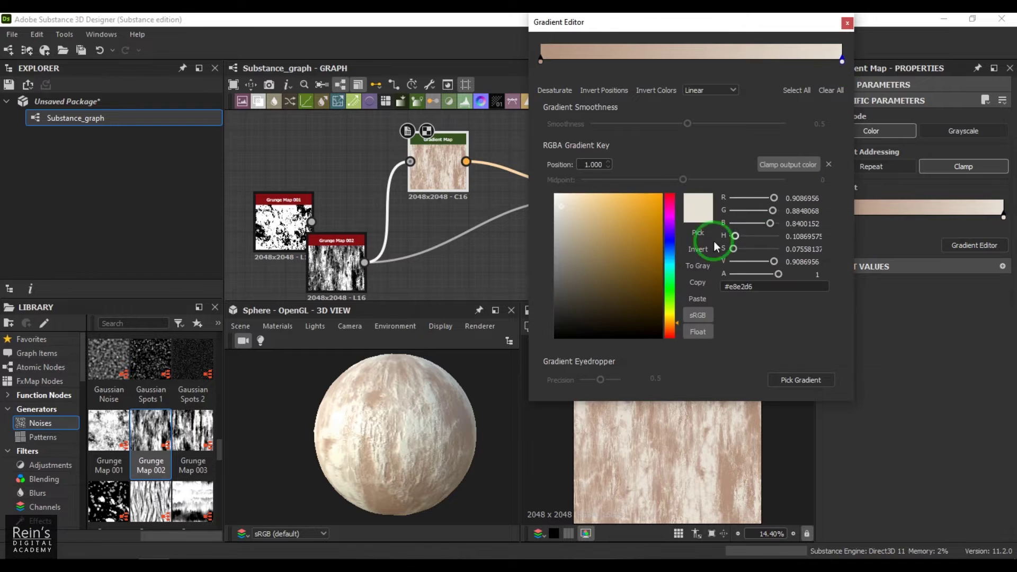
click(670, 240)
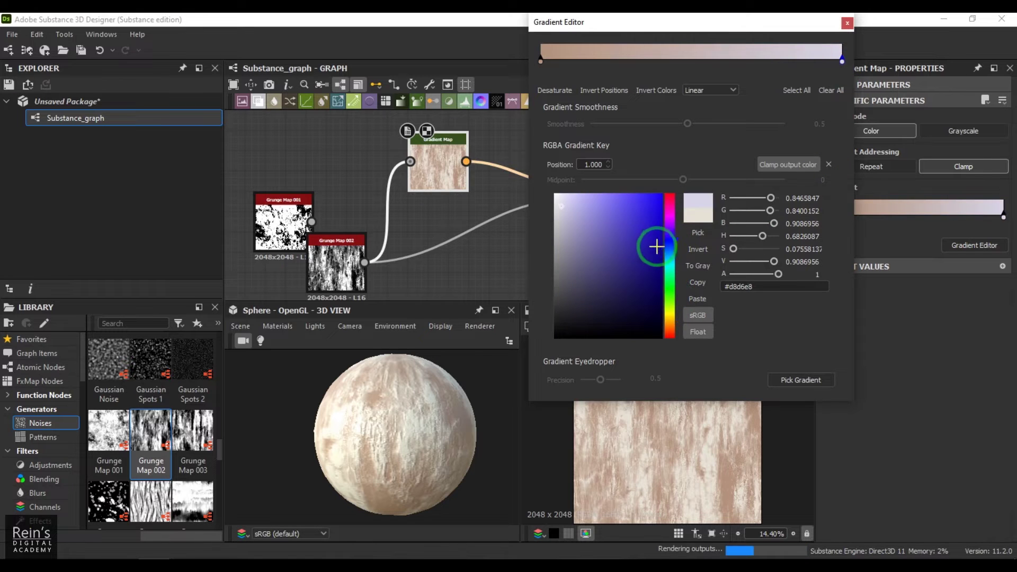
drag(658, 243, 603, 227)
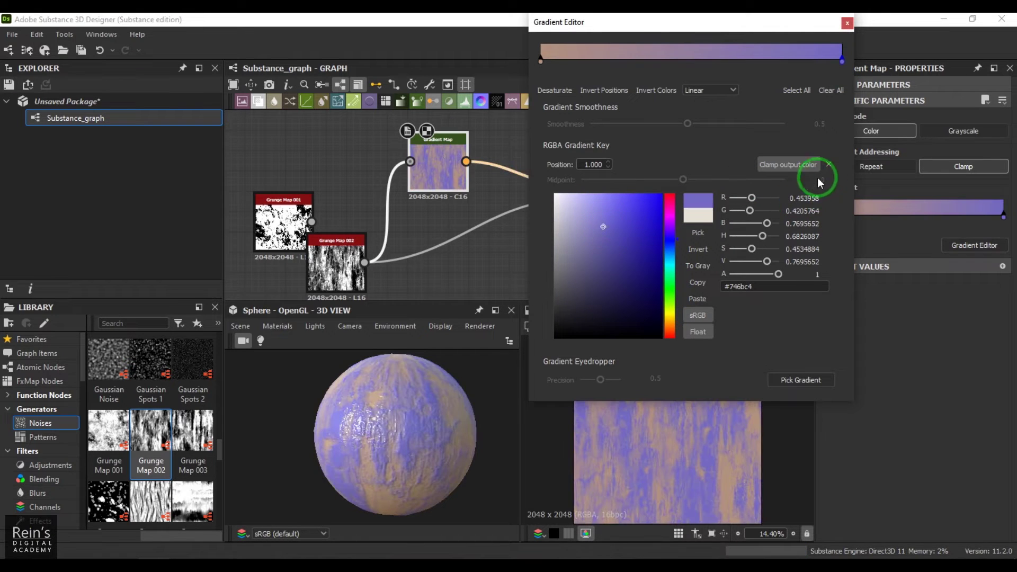
click(627, 226)
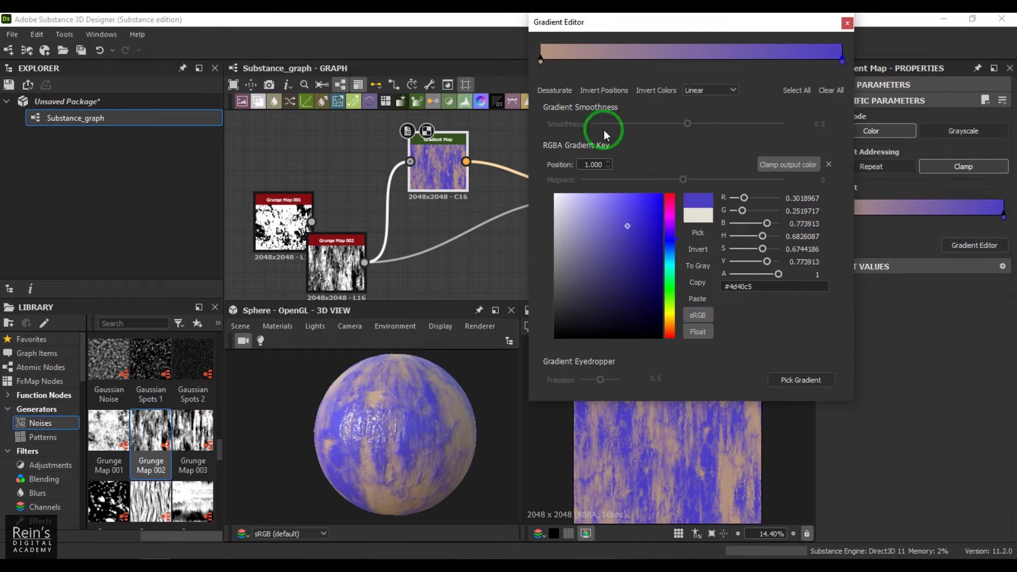
- Make the left key orange-brown #8d6043, move it to 0.300, and shift the blue key inward
click(540, 58)
mouse_move(585, 235)
mouse_down()
mouse_move(610, 235)
mouse_move(580, 267)
mouse_up()
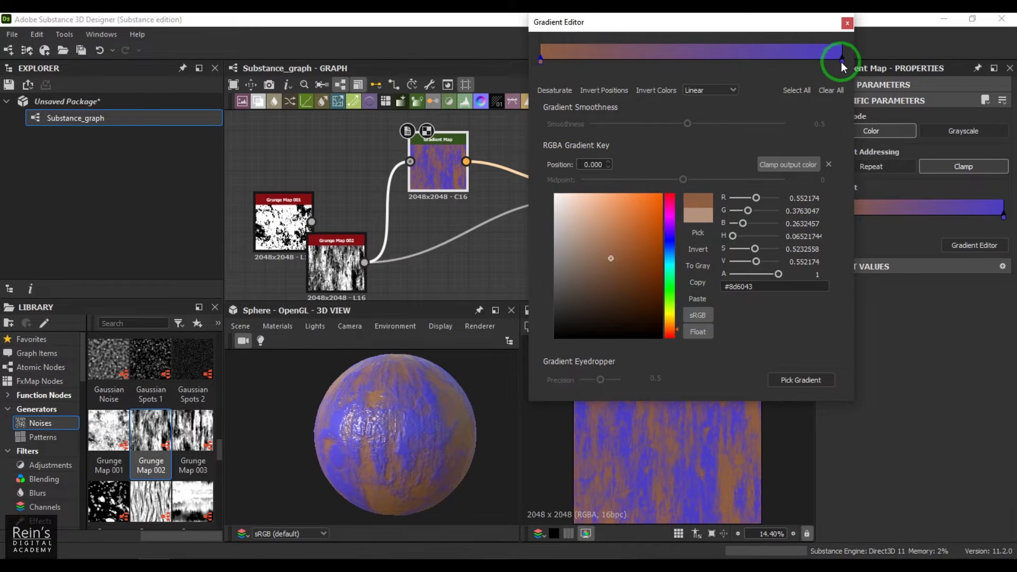
drag(841, 62, 783, 61)
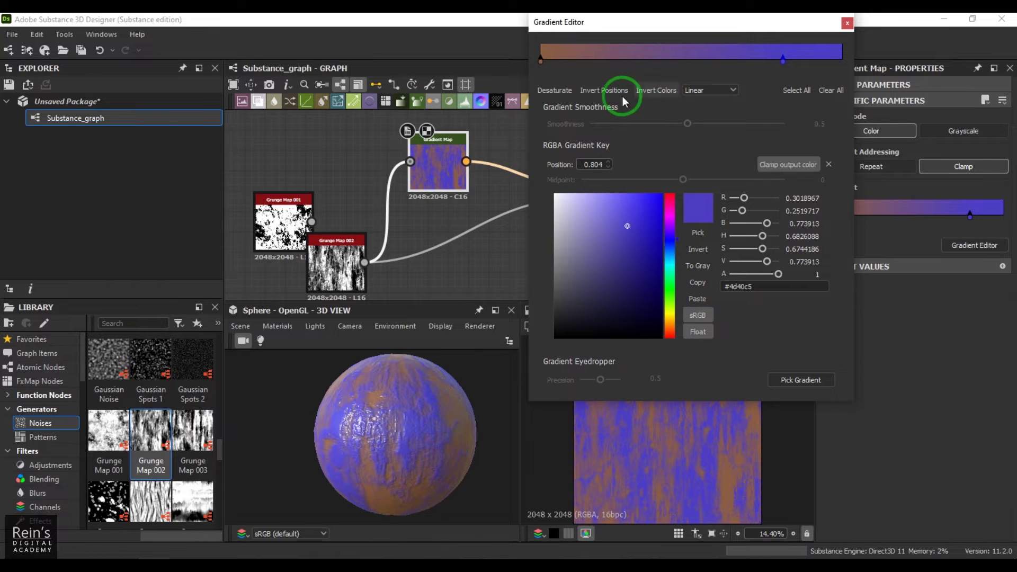
drag(541, 63, 631, 62)
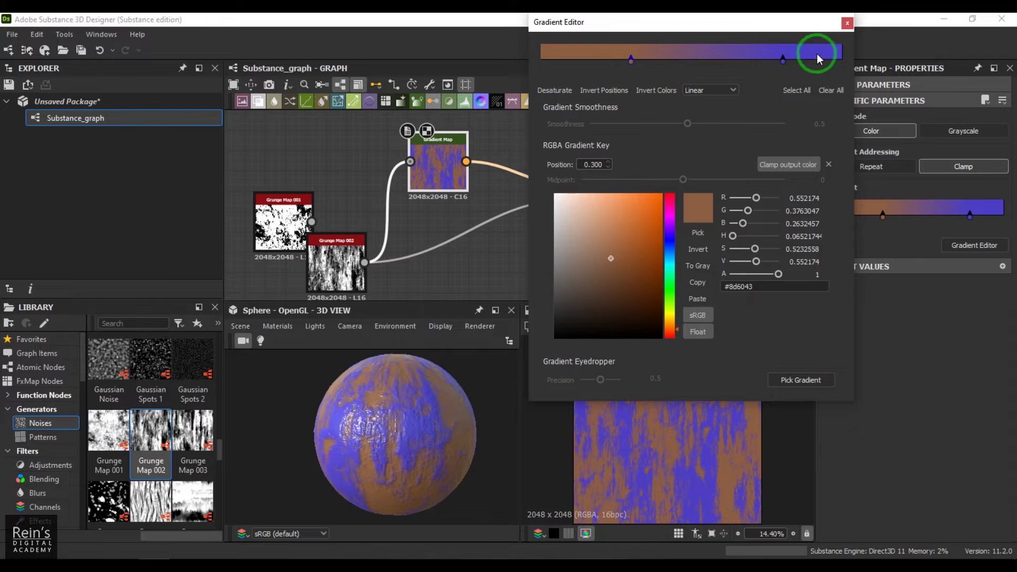
click(847, 24)
drag(363, 500, 400, 378)
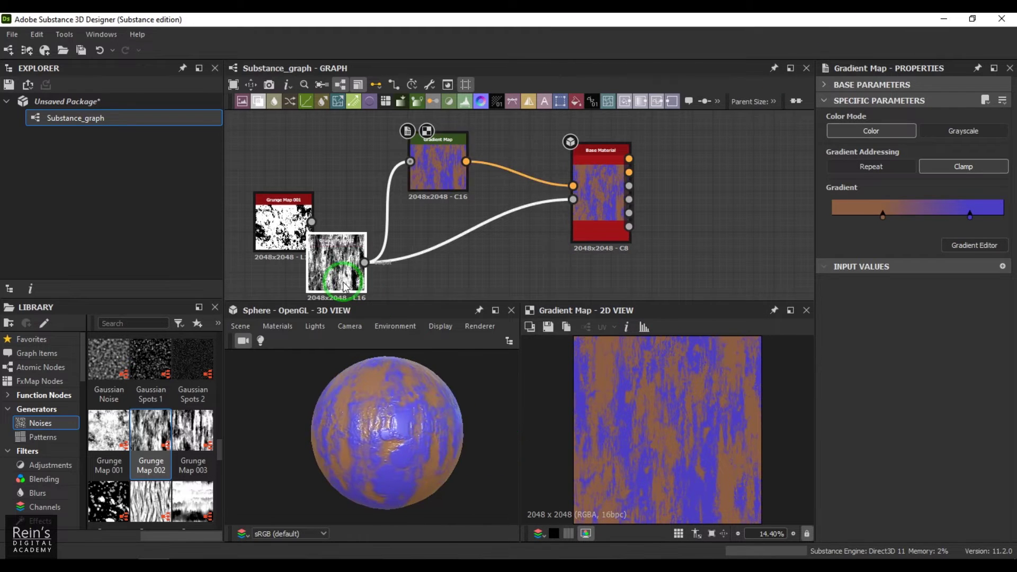
click(344, 287)
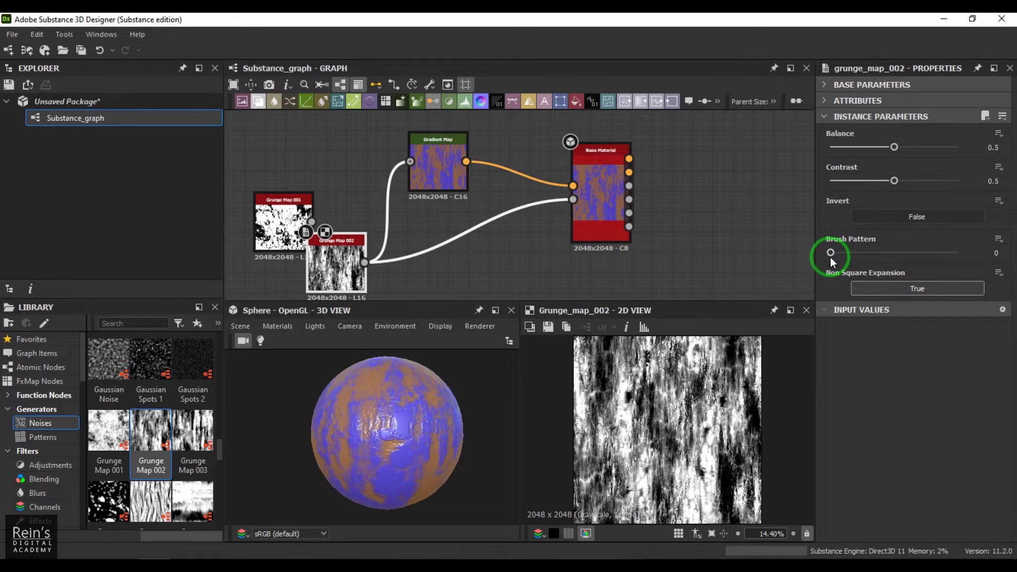
- Try Grunge Map 002's Brush Pattern at 0.36 and 0.72, reset it to 0, and set Contrast 0.79
drag(831, 253, 876, 253)
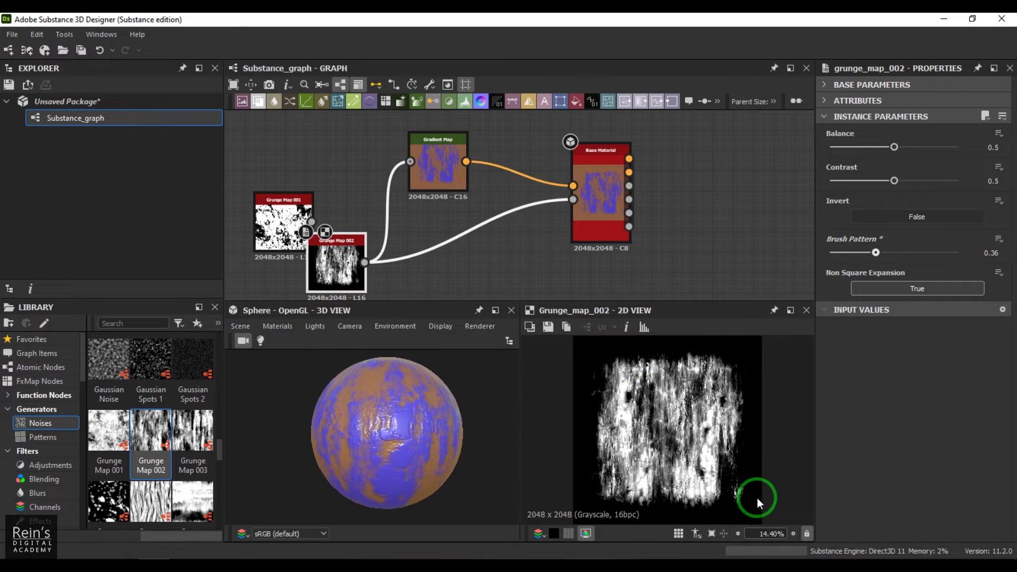
drag(889, 254, 932, 254)
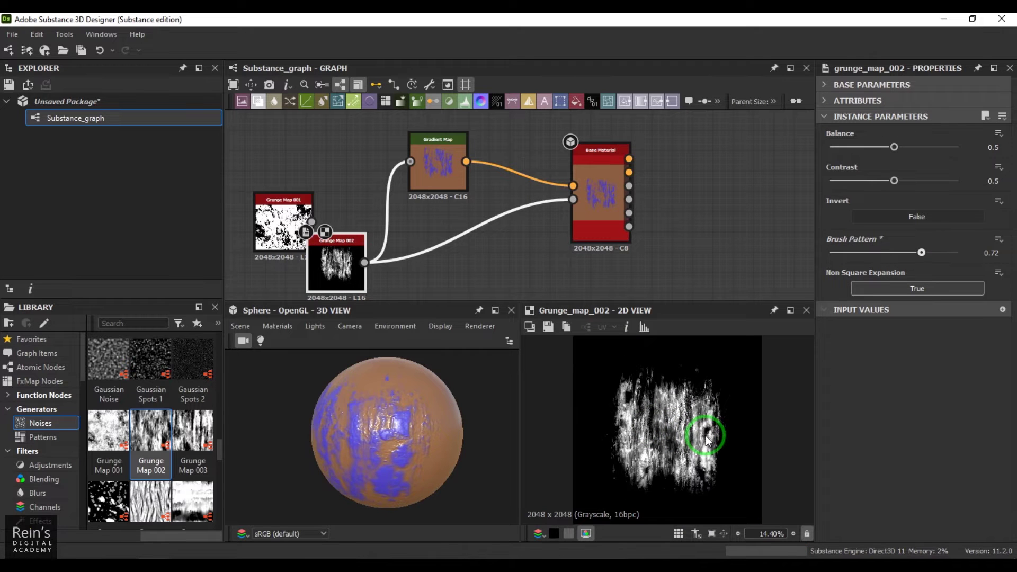
drag(451, 450, 412, 456)
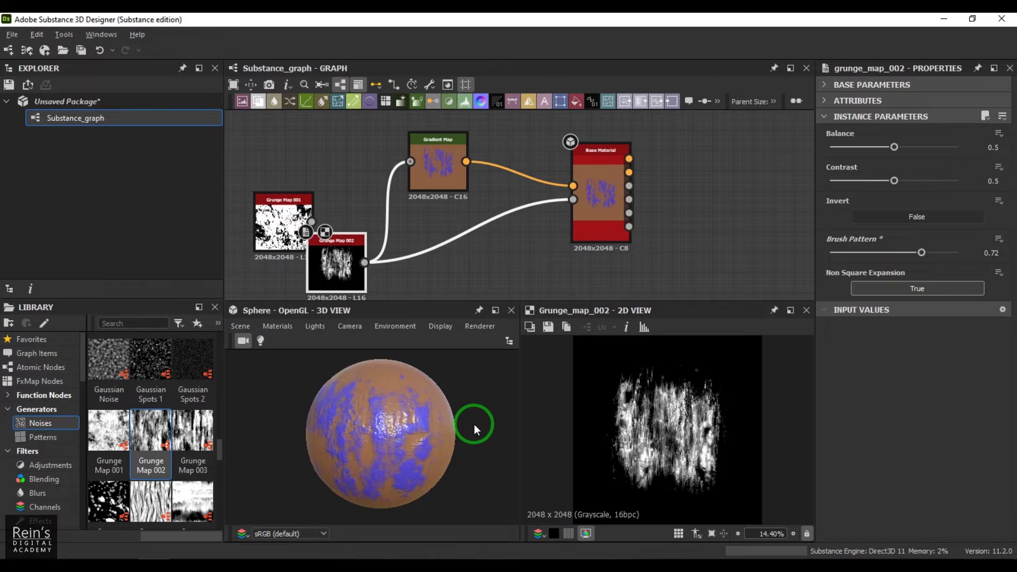
drag(923, 257, 811, 255)
click(692, 411)
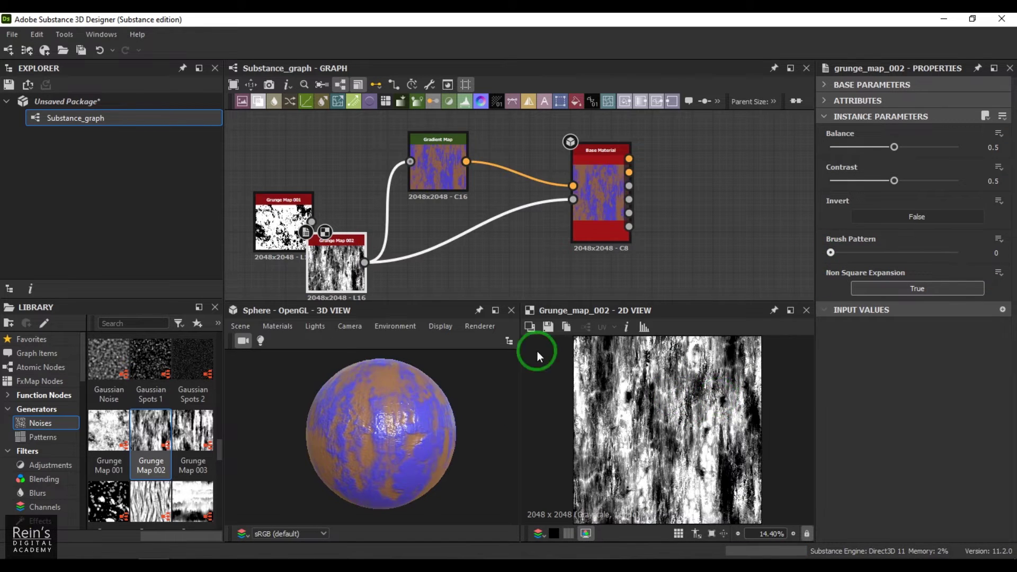
click(933, 182)
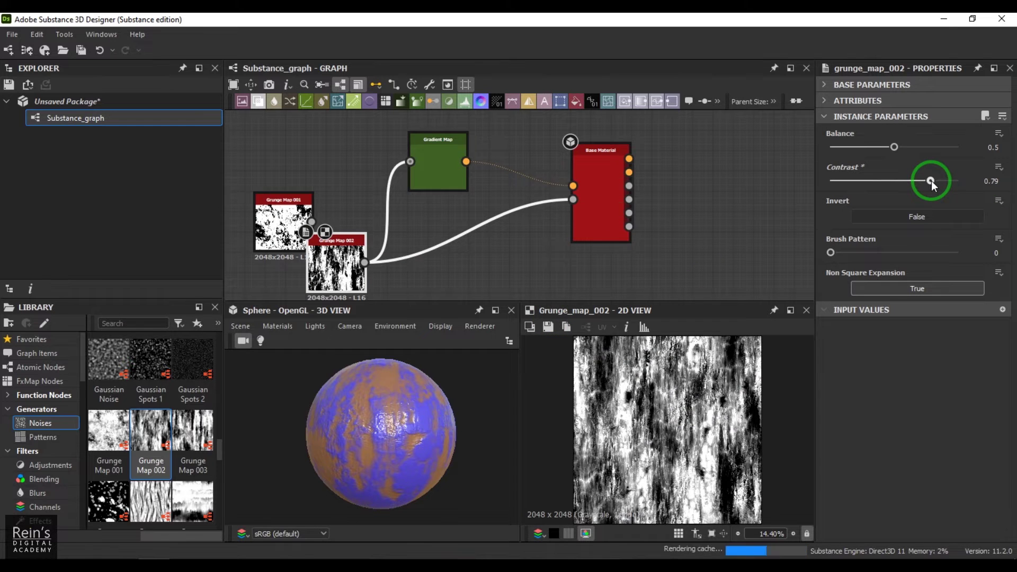
drag(398, 404, 382, 470)
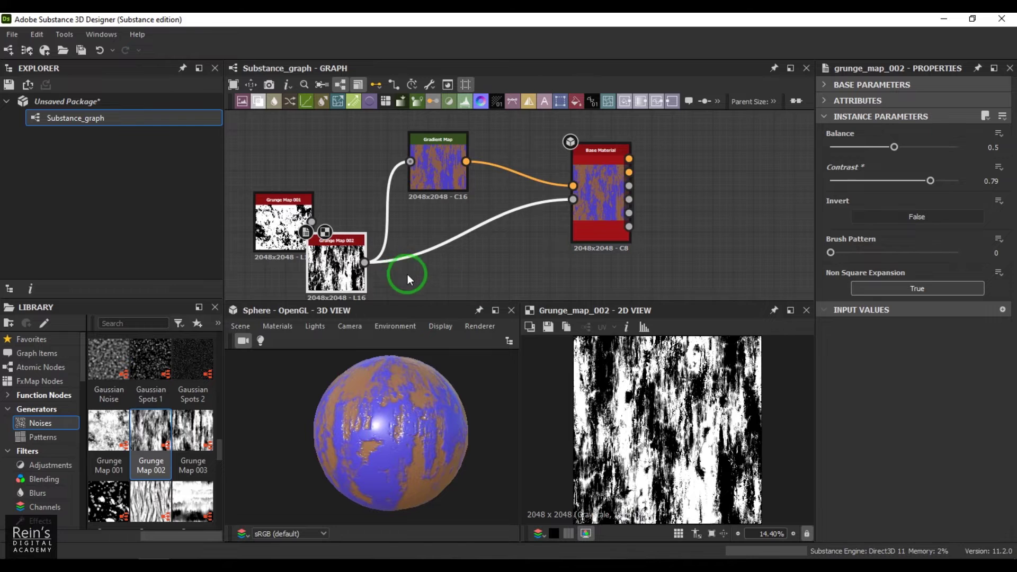
- Place Grunge Map 002 beside Grunge Map 001, then select and delete both nodes
middle_drag(408, 274, 498, 280)
drag(374, 223, 316, 189)
drag(401, 256, 380, 194)
drag(256, 137, 418, 262)
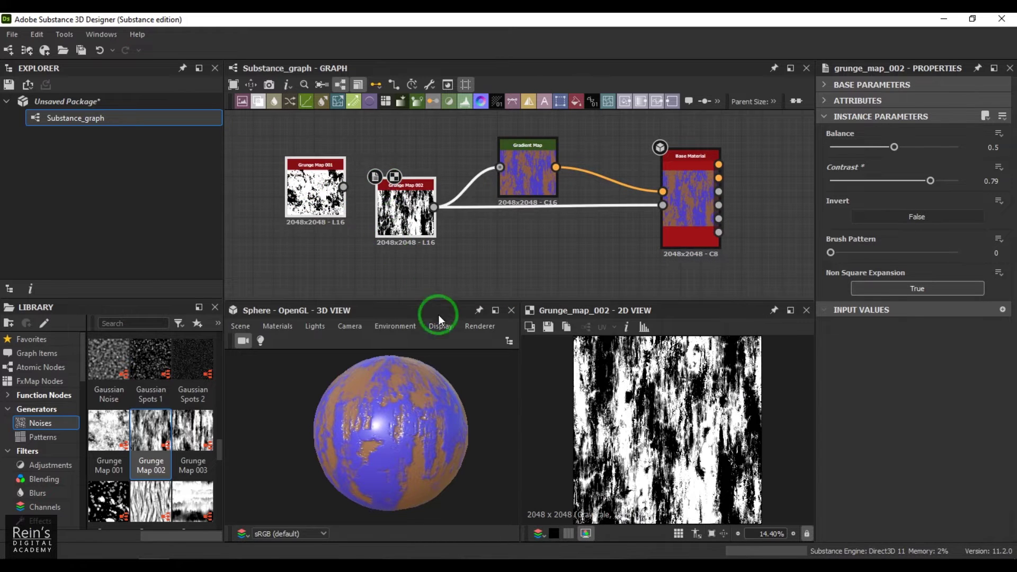
key(Delete)
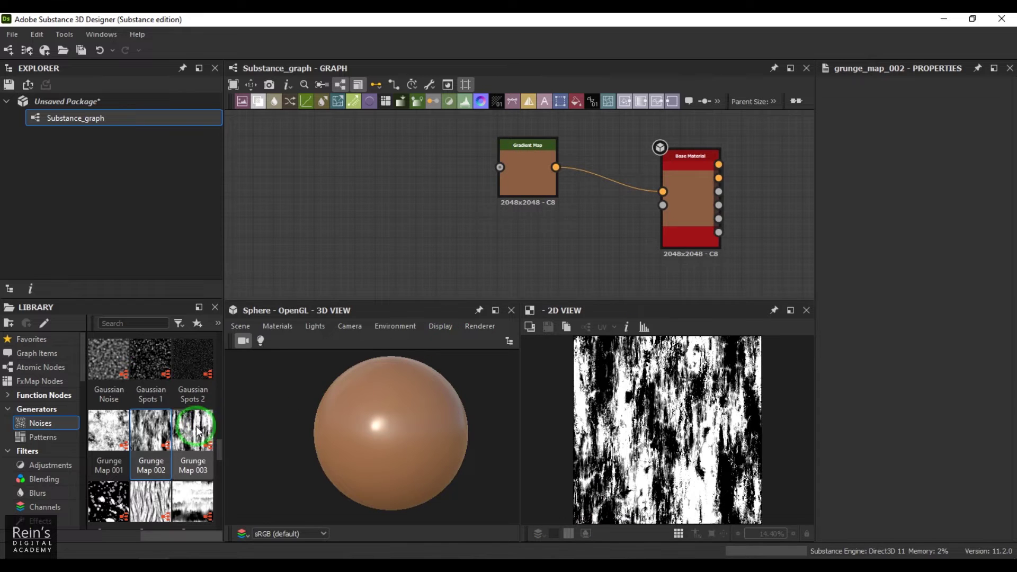
- Add Grunge Map 003 wired to the Gradient Map, then bring in Grunge Map 004
drag(193, 432, 667, 206)
drag(469, 203, 500, 167)
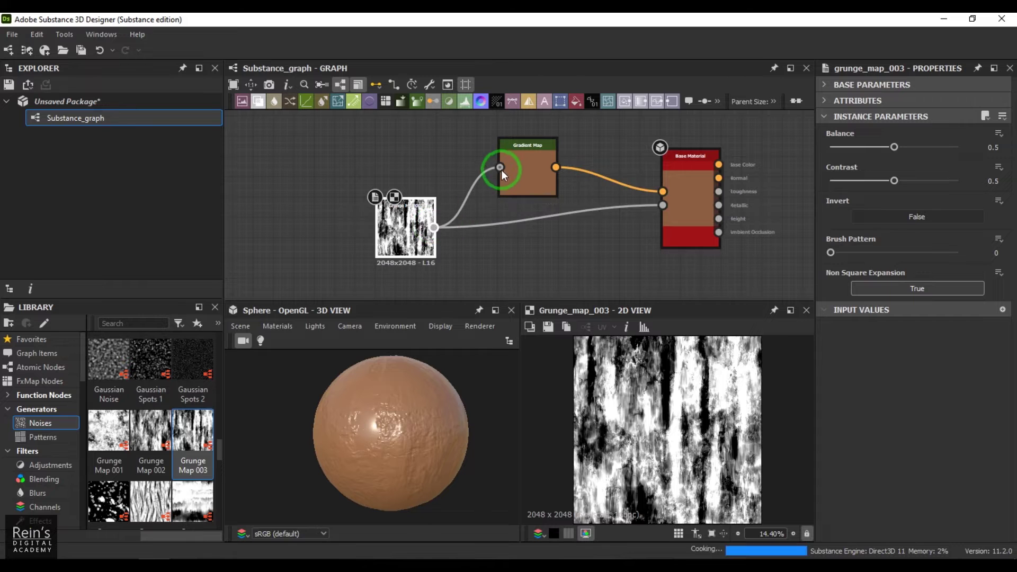
mouse_move(437, 428)
mouse_down()
mouse_move(269, 434)
mouse_move(551, 419)
mouse_move(437, 424)
mouse_up()
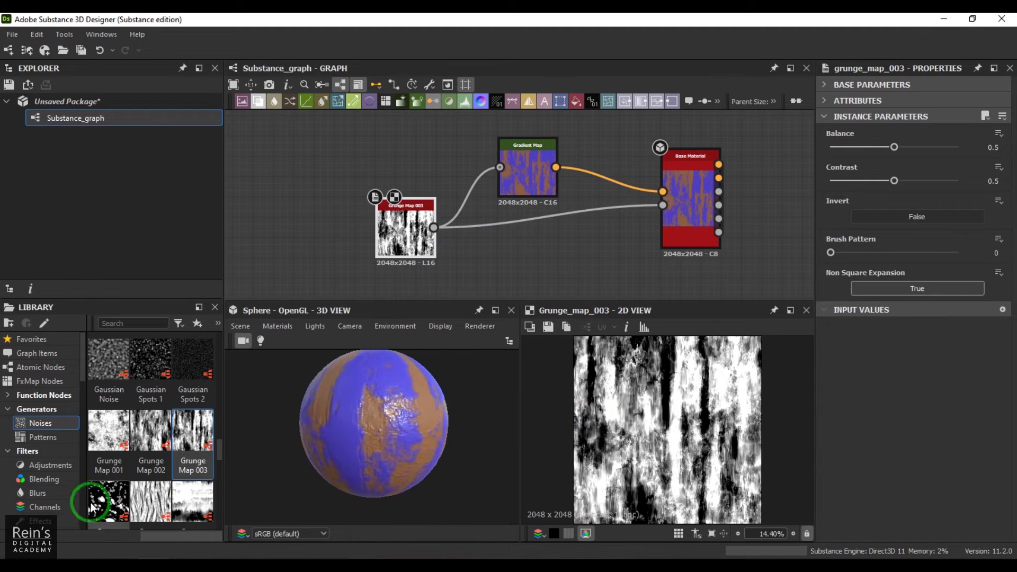
drag(91, 506, 295, 207)
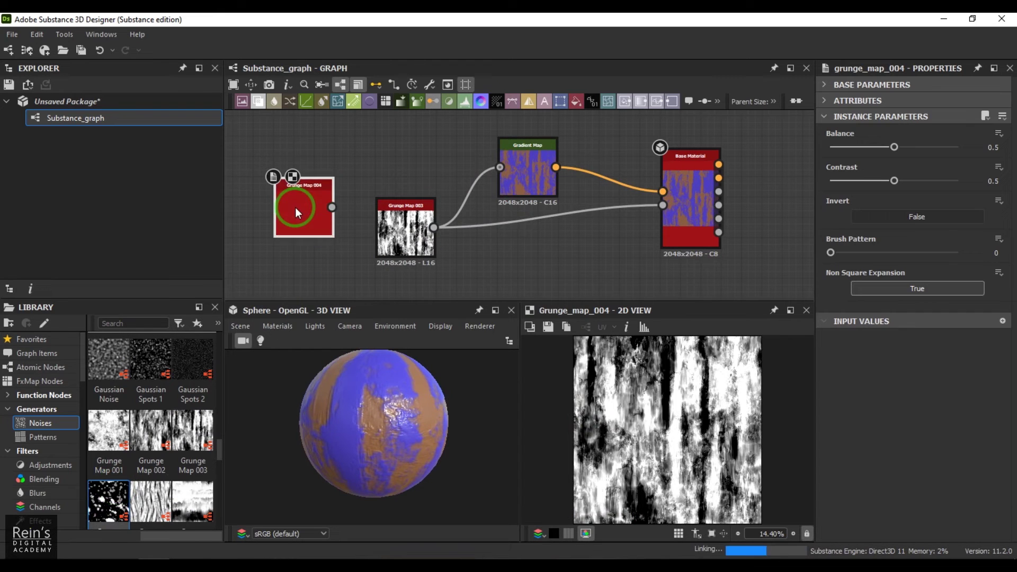
- Delete Grunge Map 003 and connect Grunge Map 004 to the Gradient Map and Base Material
drag(379, 211, 382, 150)
drag(297, 209, 338, 265)
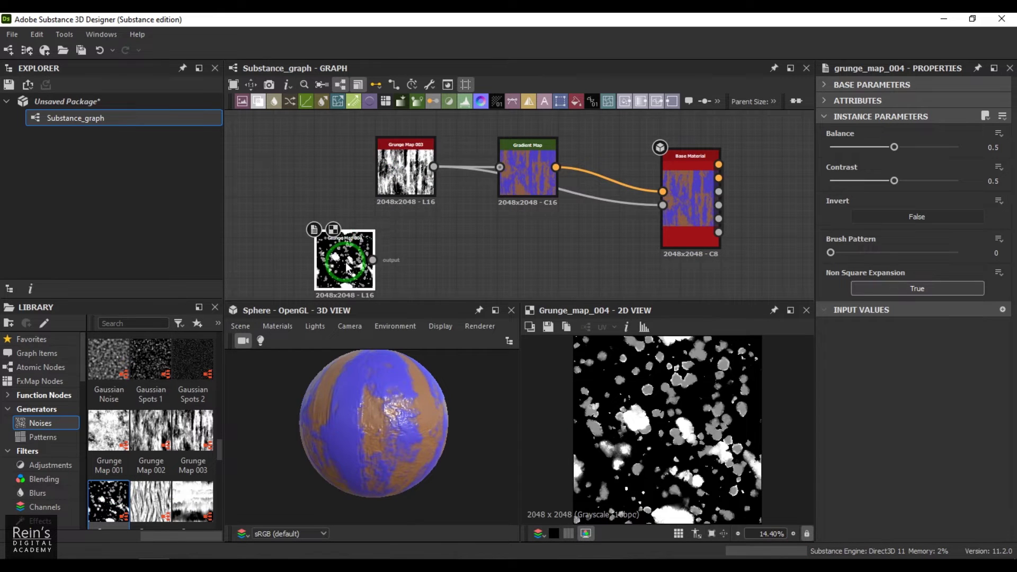
click(379, 185)
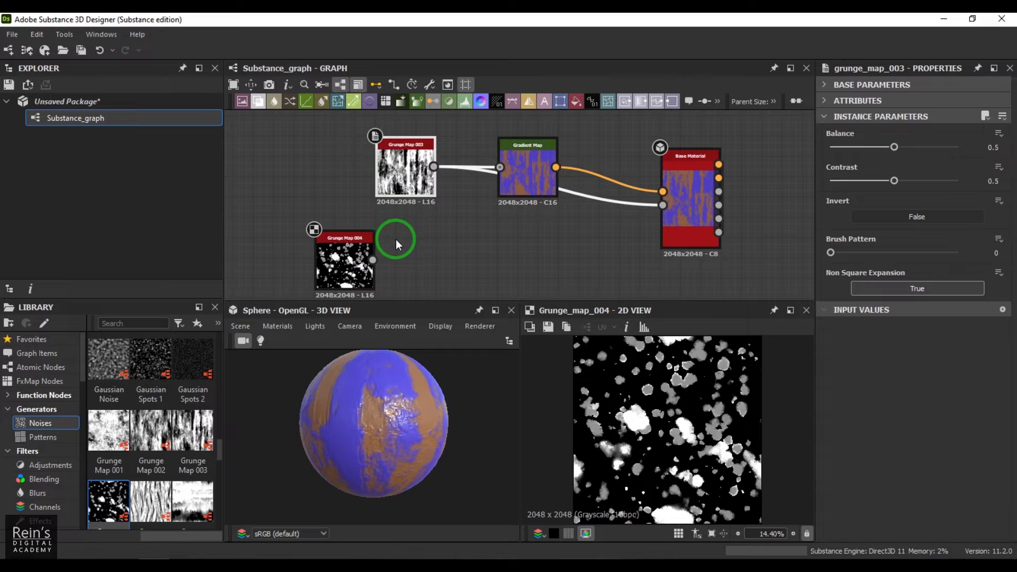
key(Delete)
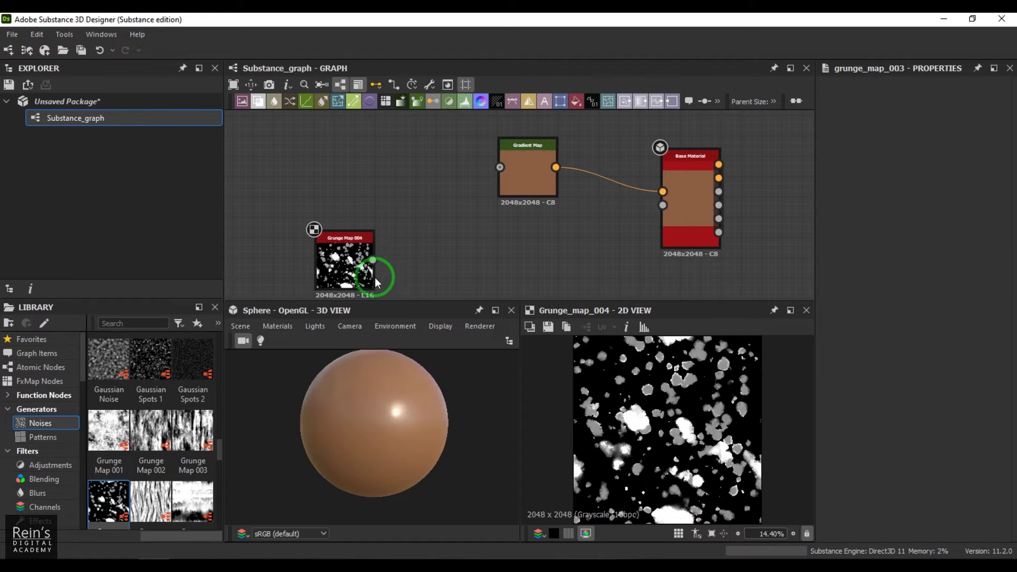
drag(373, 273, 663, 205)
drag(422, 248, 499, 167)
click(468, 380)
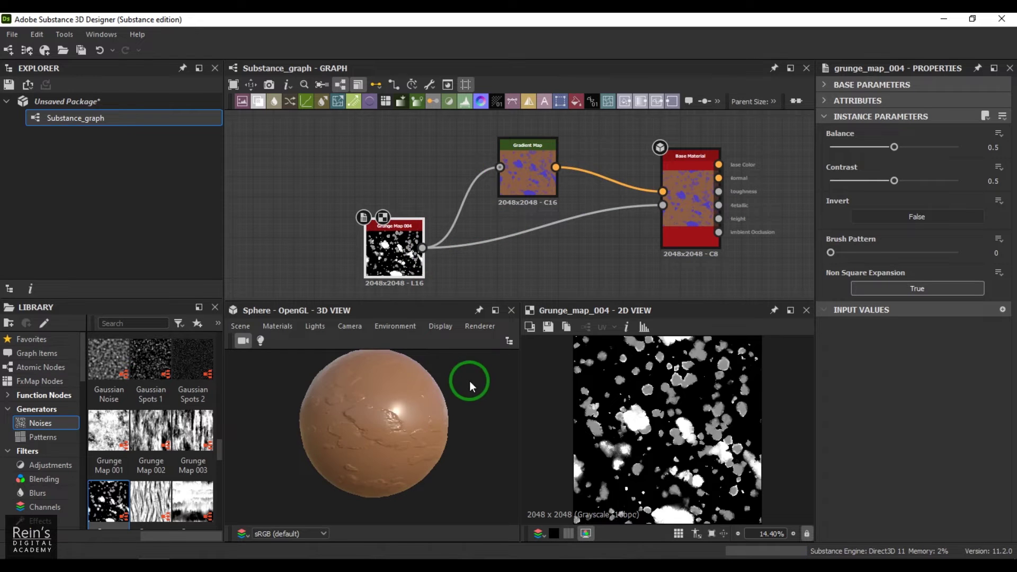
drag(469, 380, 788, 320)
- Experiment with Grunge Map 004's balance around 0.86 and contrast down to 0.52 and 0.22
click(888, 180)
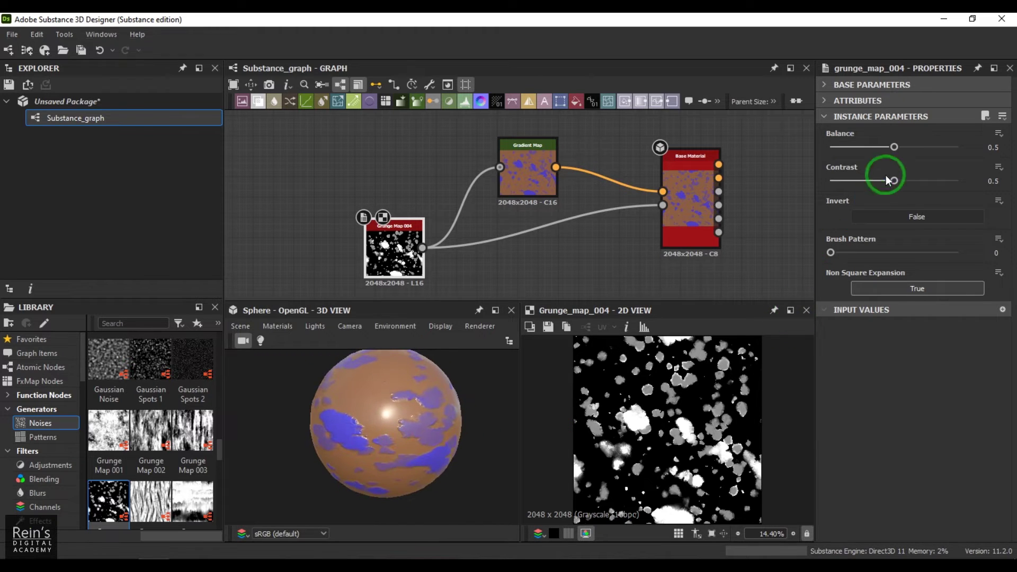
drag(889, 151, 940, 143)
drag(513, 389, 371, 432)
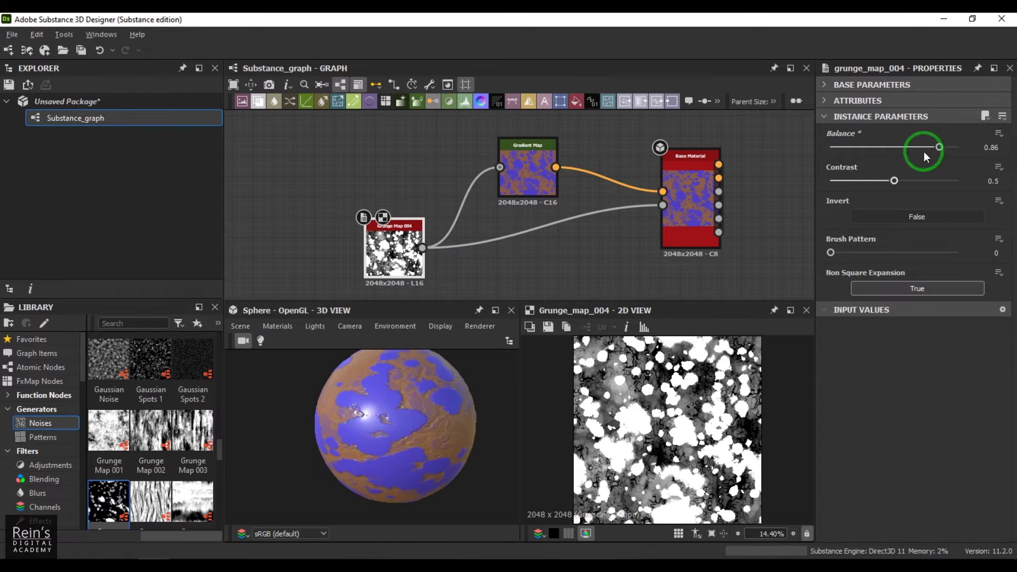
drag(926, 157, 952, 147)
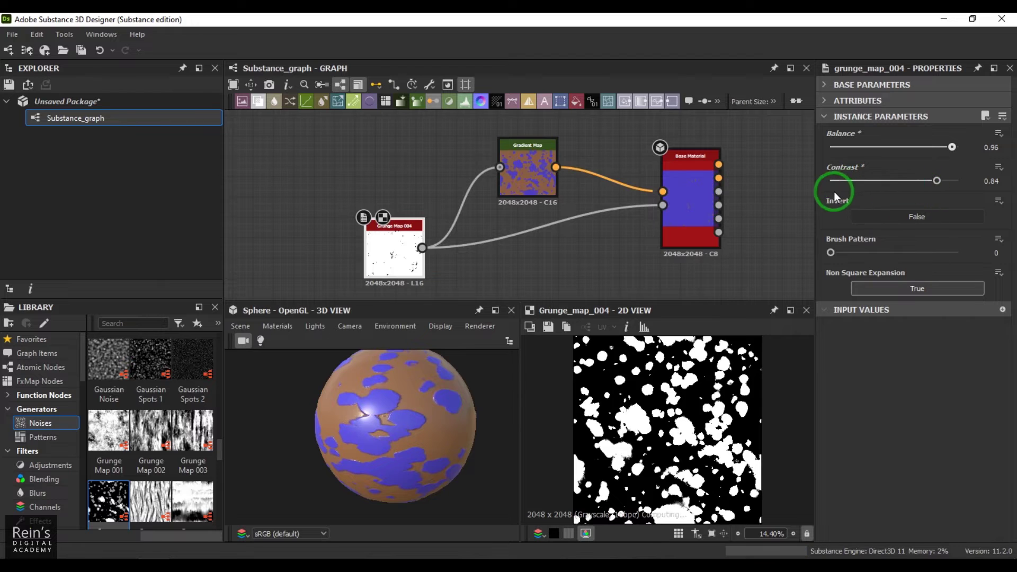
drag(834, 192, 898, 181)
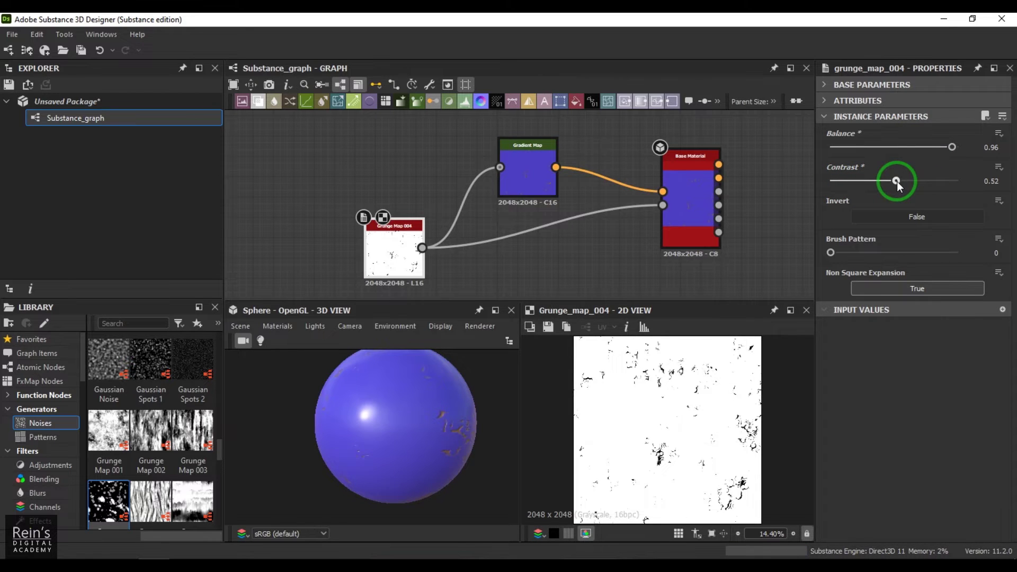
drag(898, 181, 858, 182)
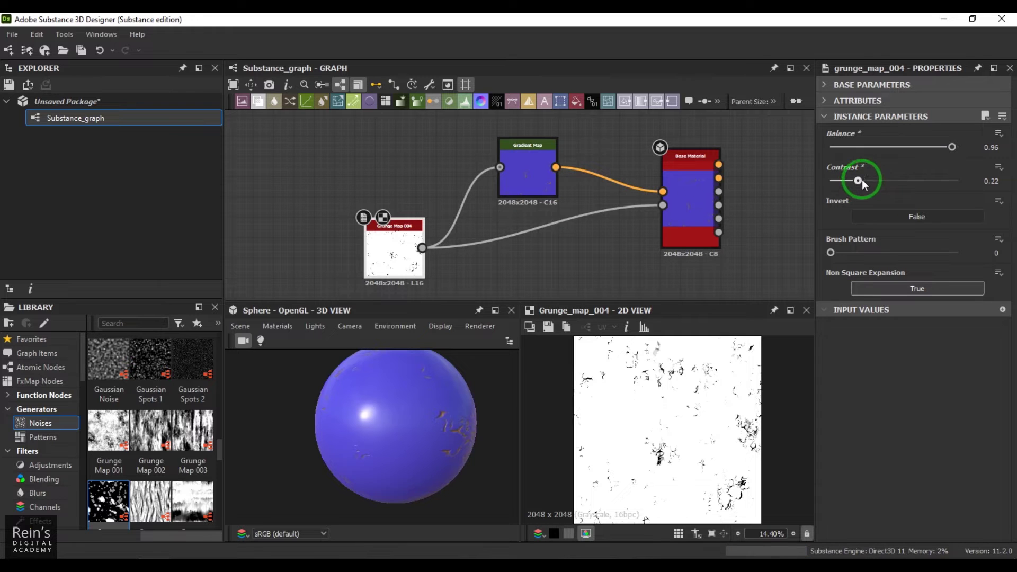
- Settle Grunge Map 004 on Balance 0.88 and Contrast 0.83, then bring in Grunge Map 005
drag(946, 150, 943, 148)
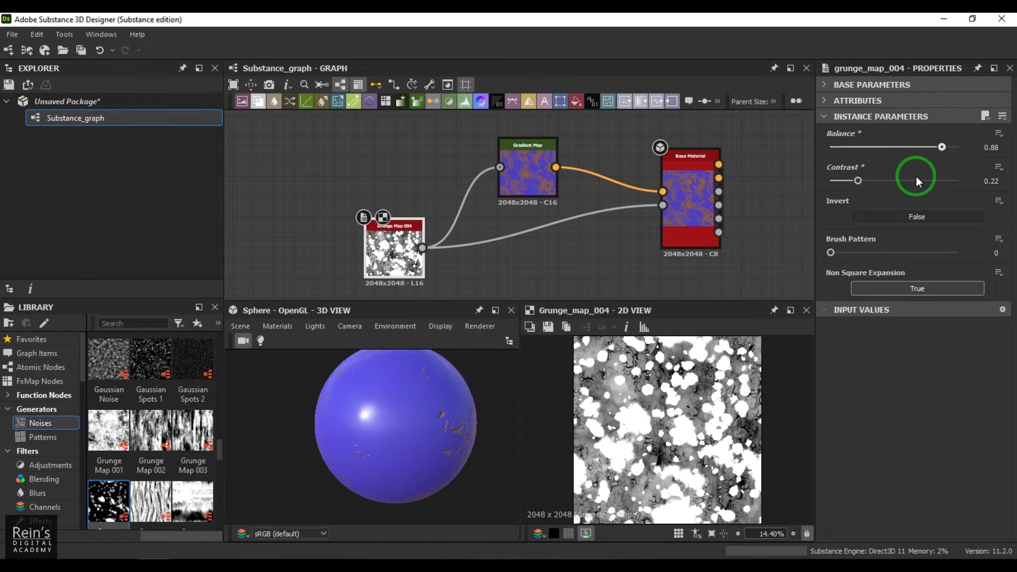
drag(849, 182, 830, 183)
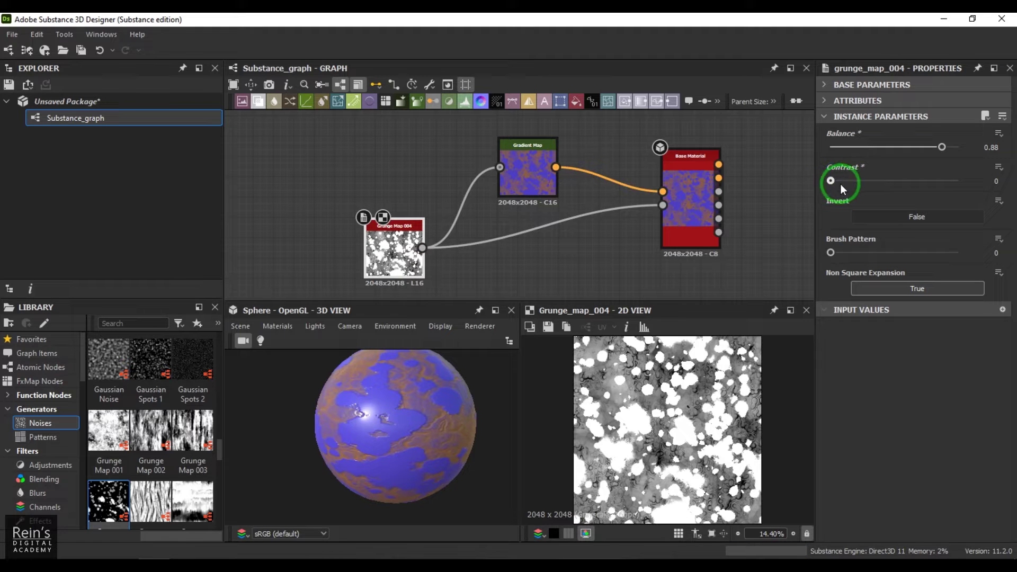
drag(843, 190, 887, 184)
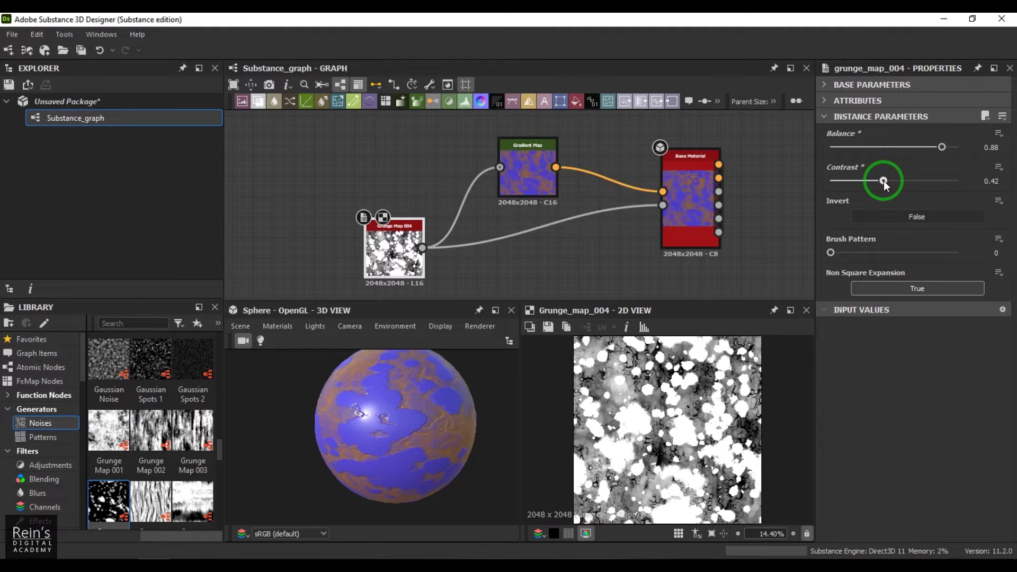
drag(883, 181, 933, 181)
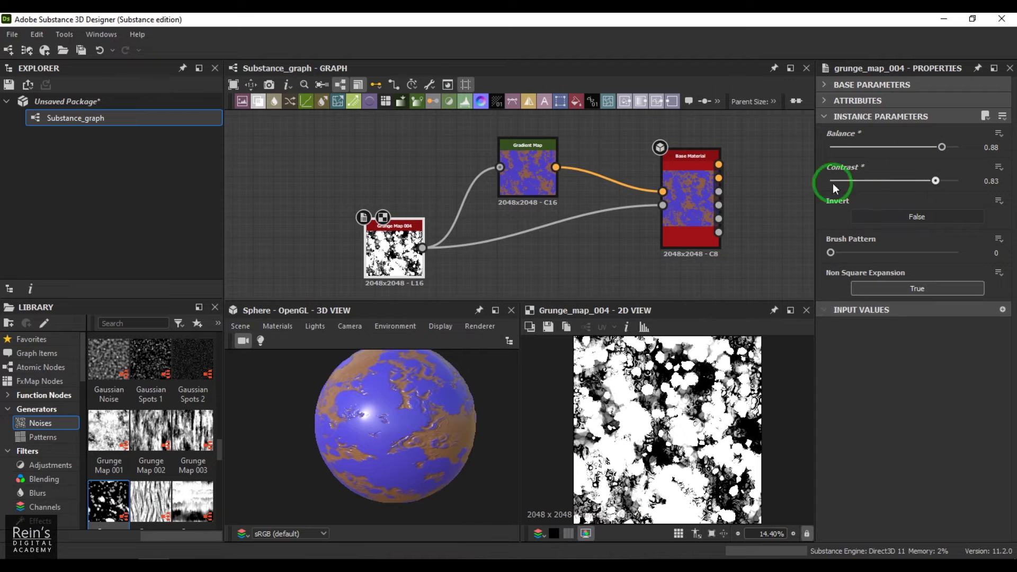
drag(469, 431, 379, 461)
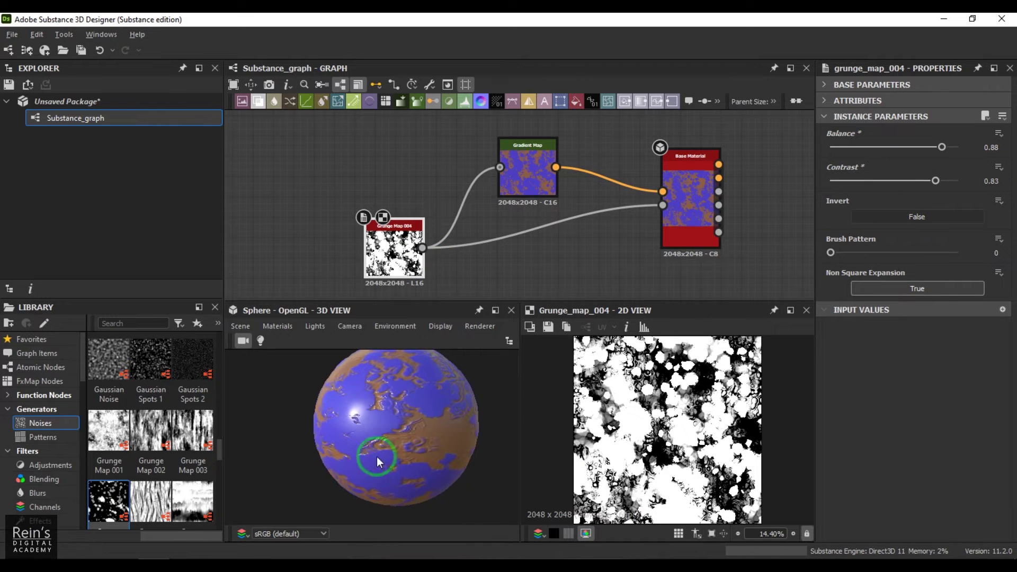
drag(151, 499, 395, 167)
- Replace Grunge Map 004 with Grunge Map 005 feeding Base Material and Gradient Map
drag(386, 237, 397, 236)
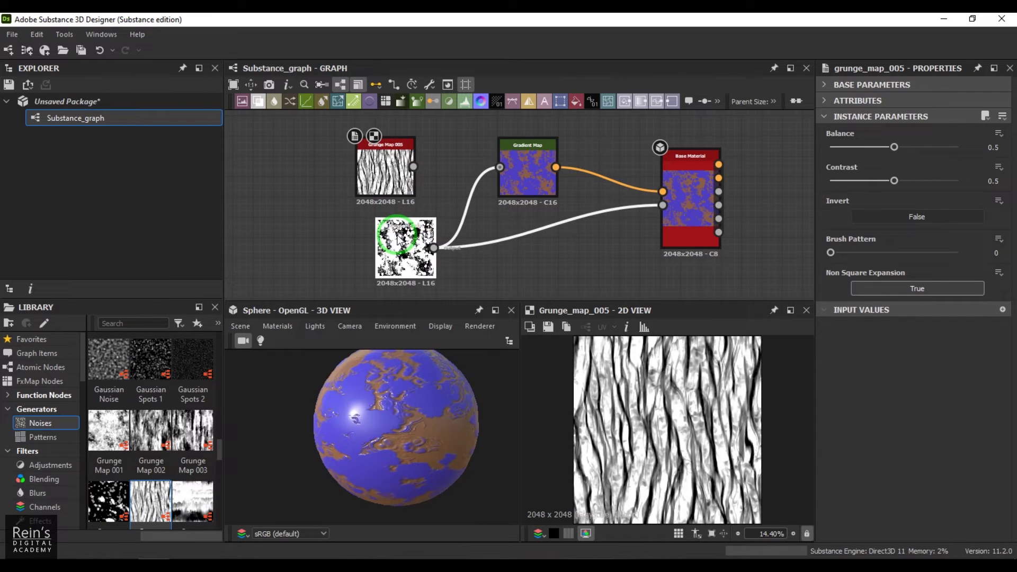
key(Delete)
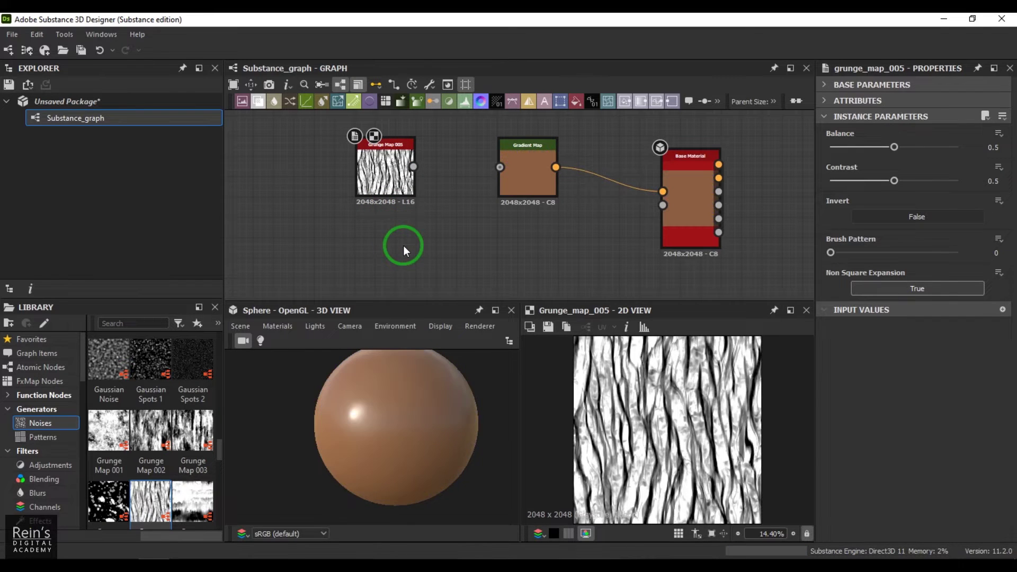
drag(400, 162, 663, 205)
drag(454, 228, 499, 168)
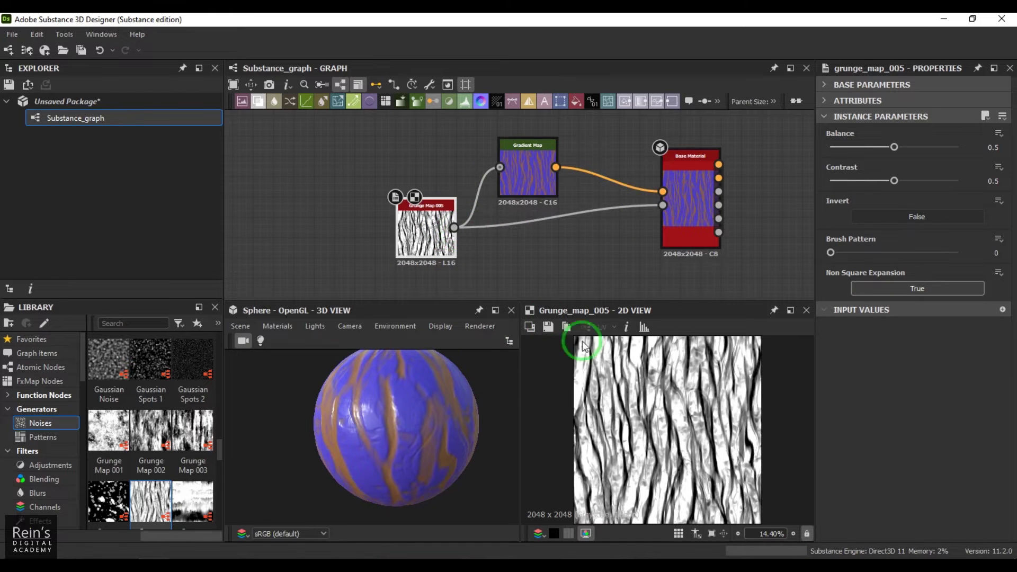
drag(427, 441, 472, 430)
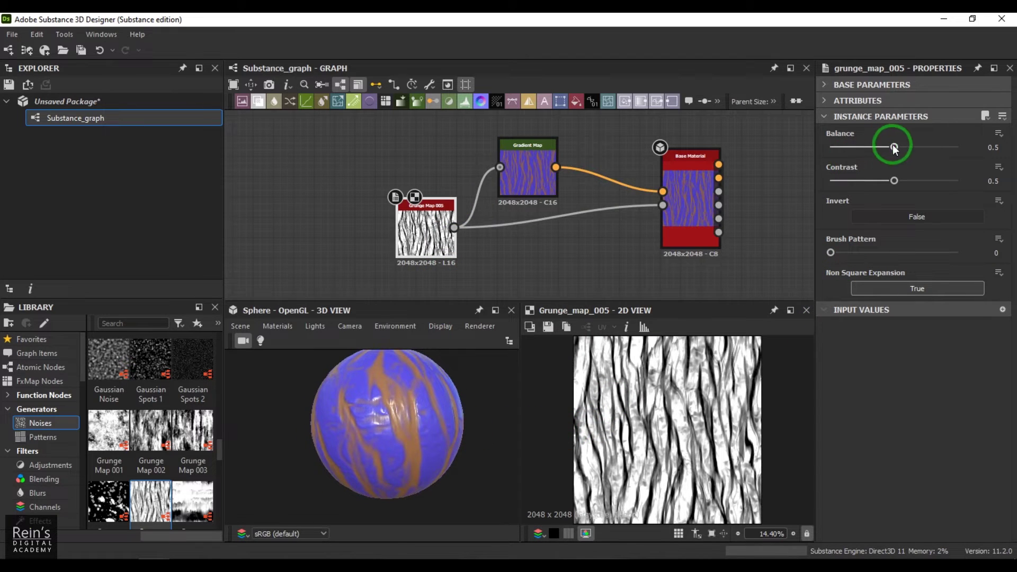
- Set Grunge Map 005 to Balance 0.29 and Contrast 0.06
drag(895, 148, 921, 146)
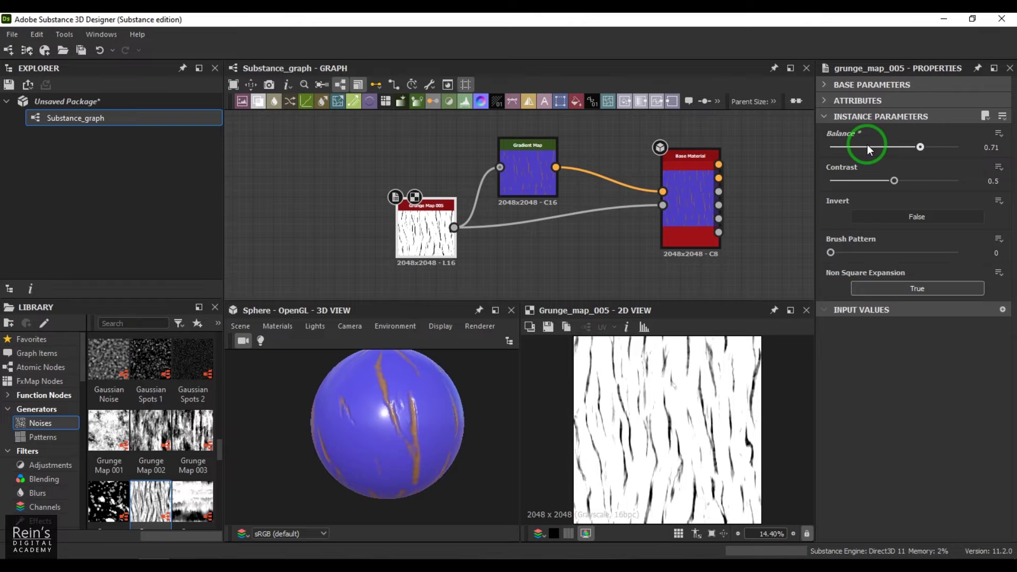
drag(437, 469, 508, 417)
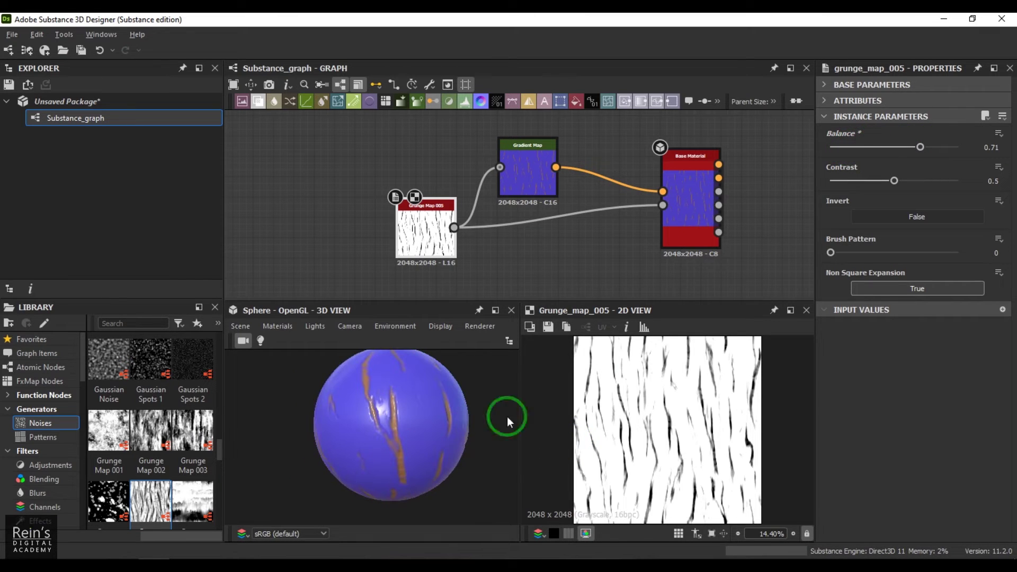
click(851, 147)
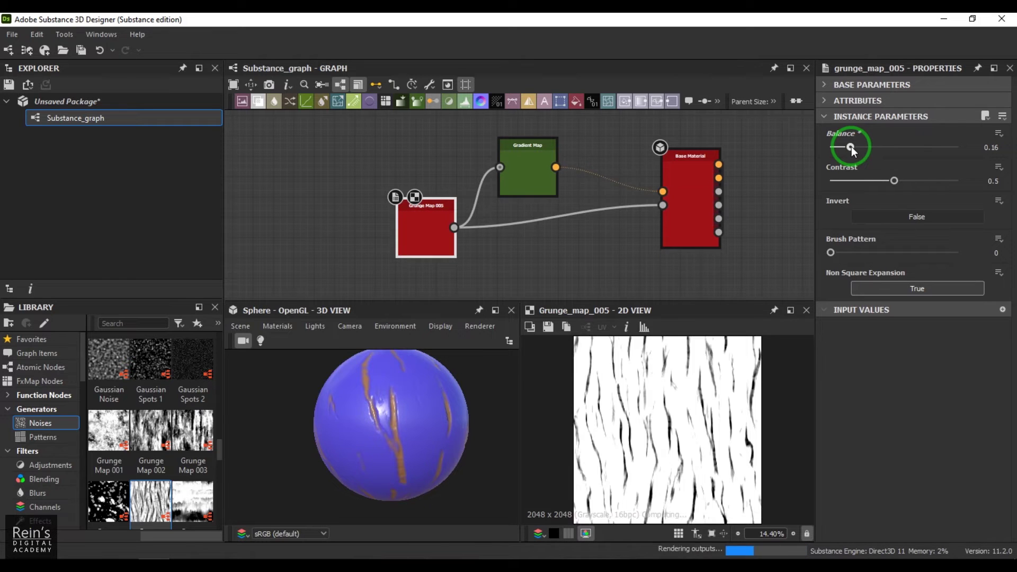
drag(868, 147, 887, 147)
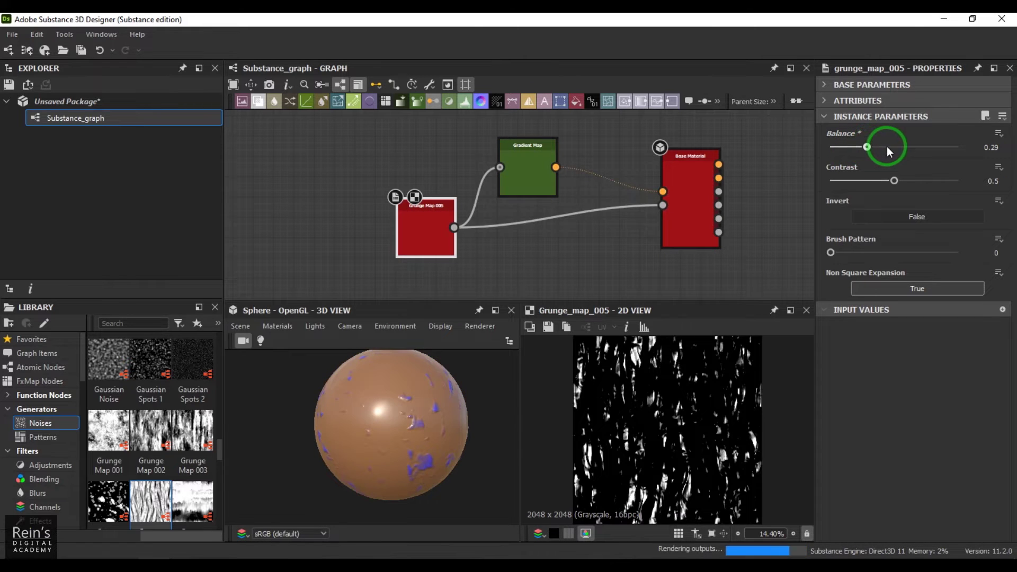
click(856, 181)
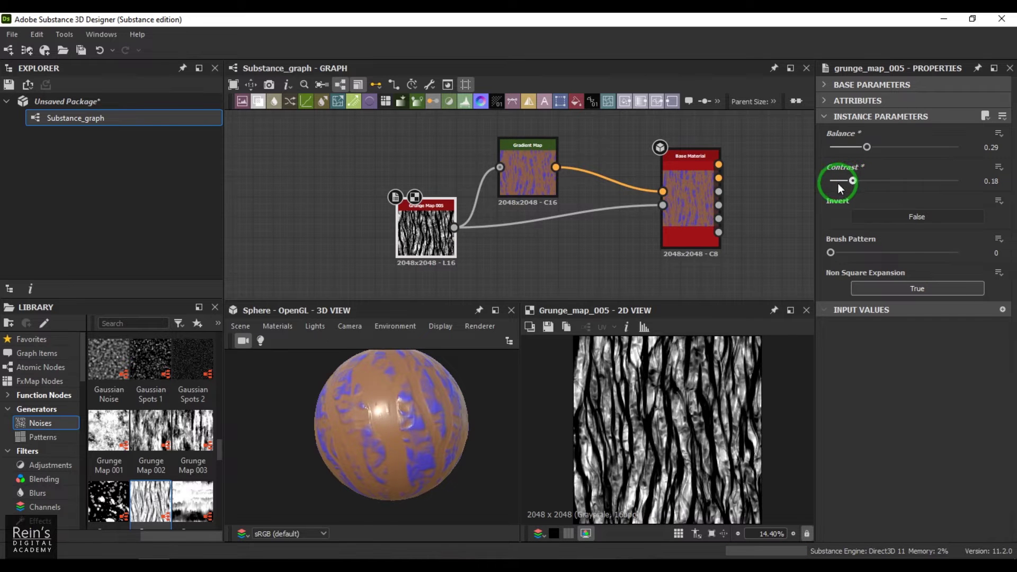
click(838, 181)
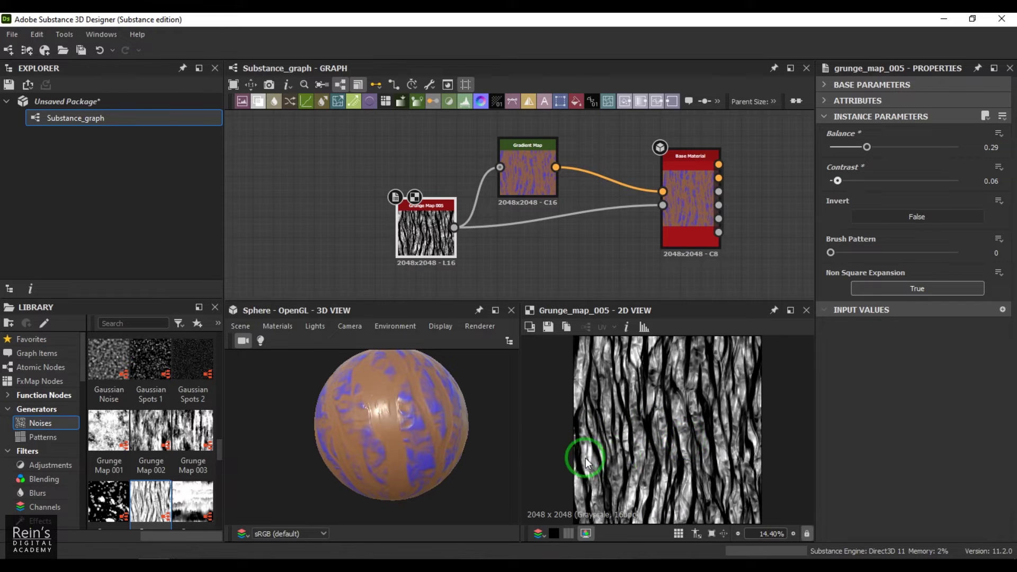
- Inspect the streaky brown-and-blue sphere and add a Grunge Map 006 node
scroll(650, 453, up, 8)
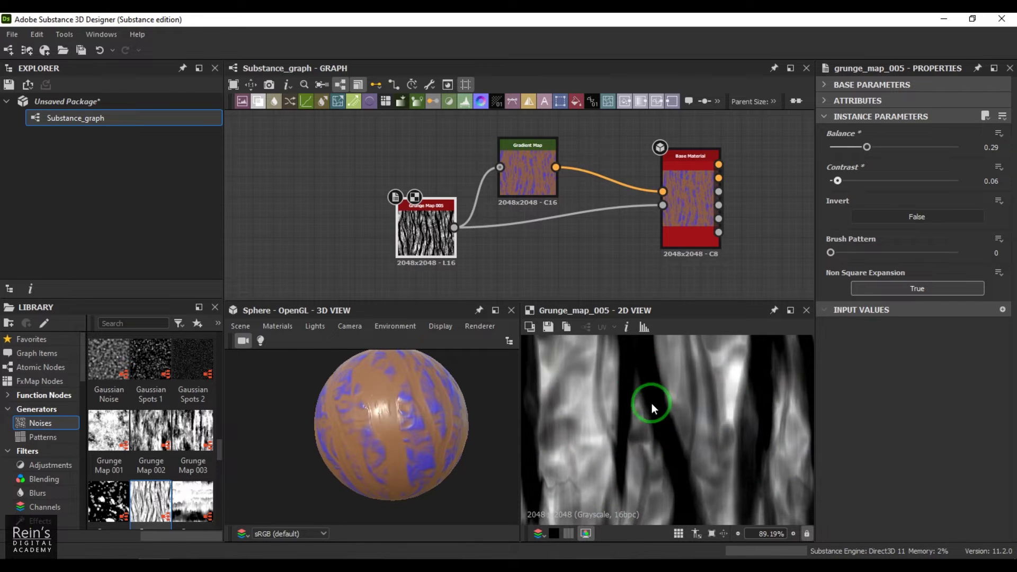
scroll(659, 433, down, 8)
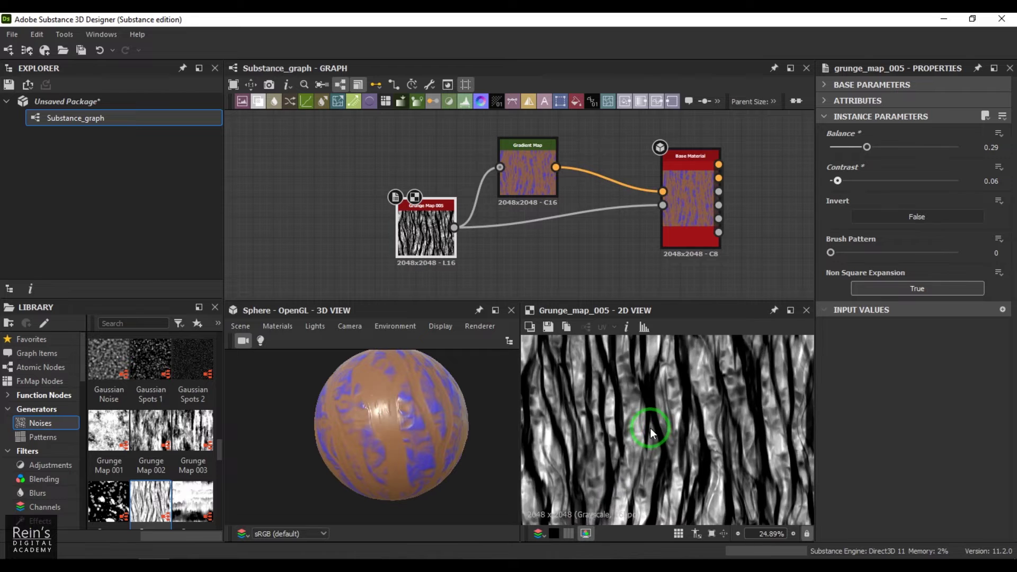
drag(462, 457, 389, 451)
click(536, 231)
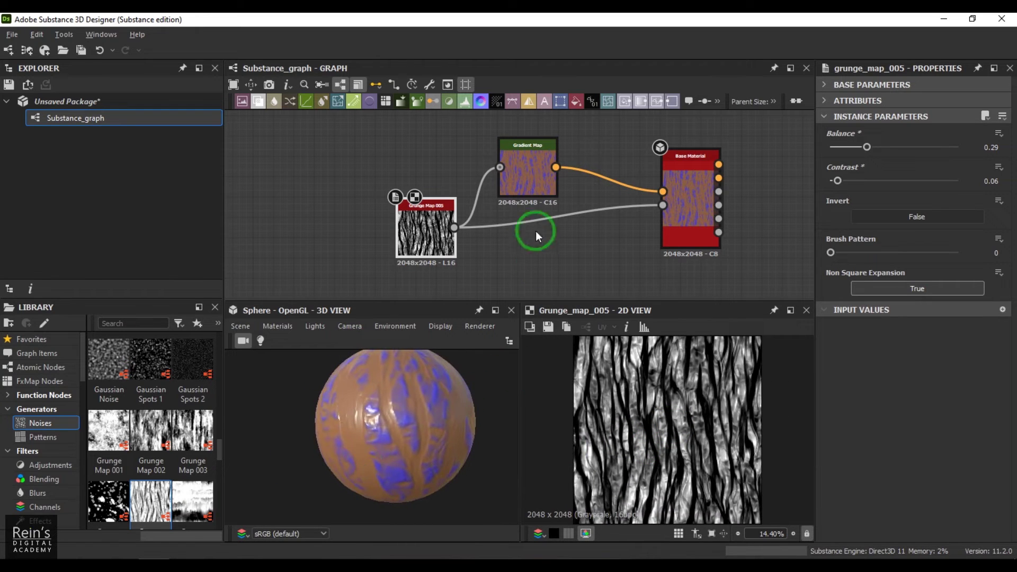
drag(221, 453, 220, 466)
drag(205, 414, 344, 244)
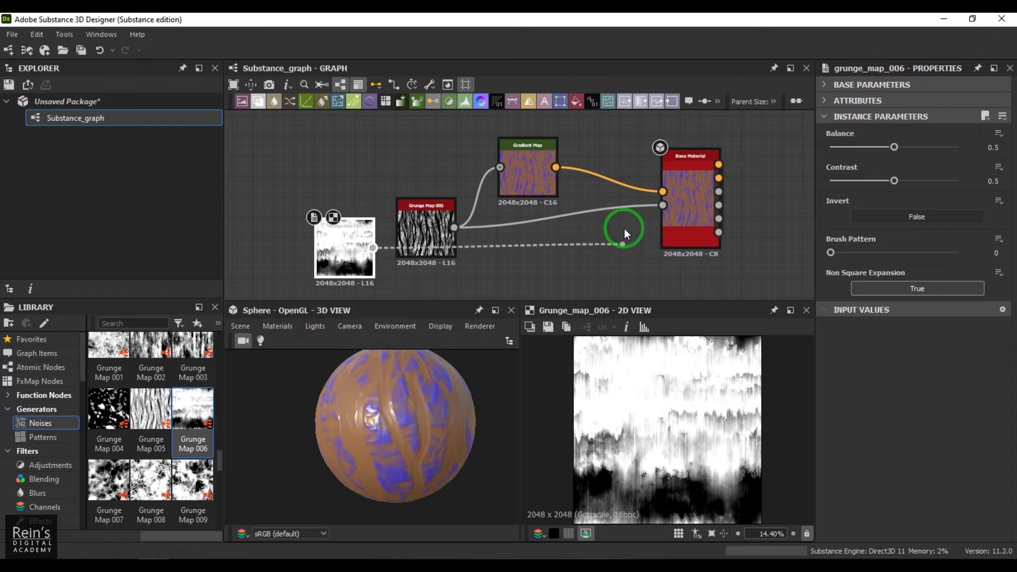
- Connect Grunge Map 006 to Base Material and delete Grunge Map 005
drag(624, 228, 665, 205)
drag(433, 228, 392, 166)
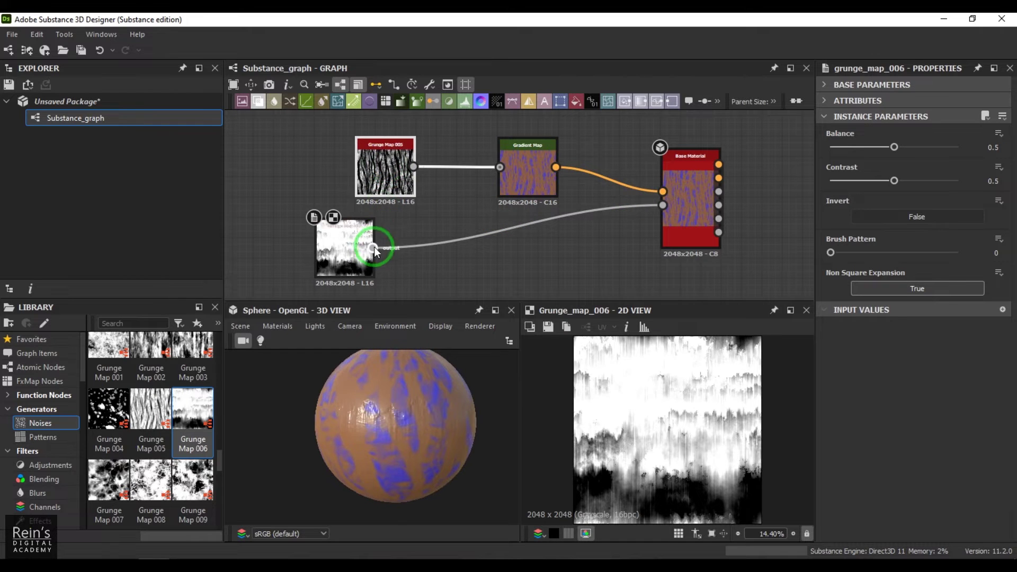
click(385, 175)
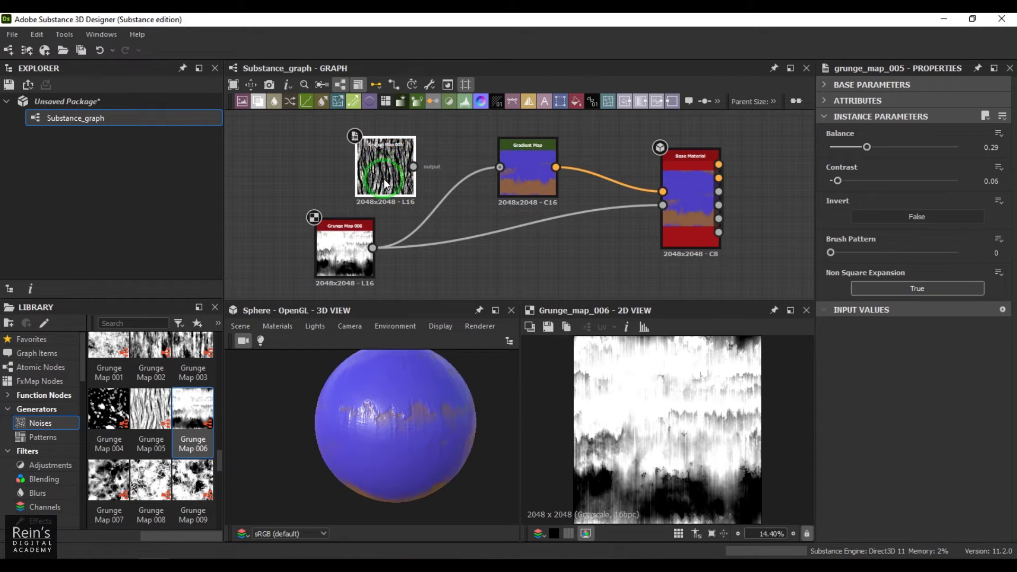
click(413, 234)
key(Delete)
drag(498, 480, 475, 486)
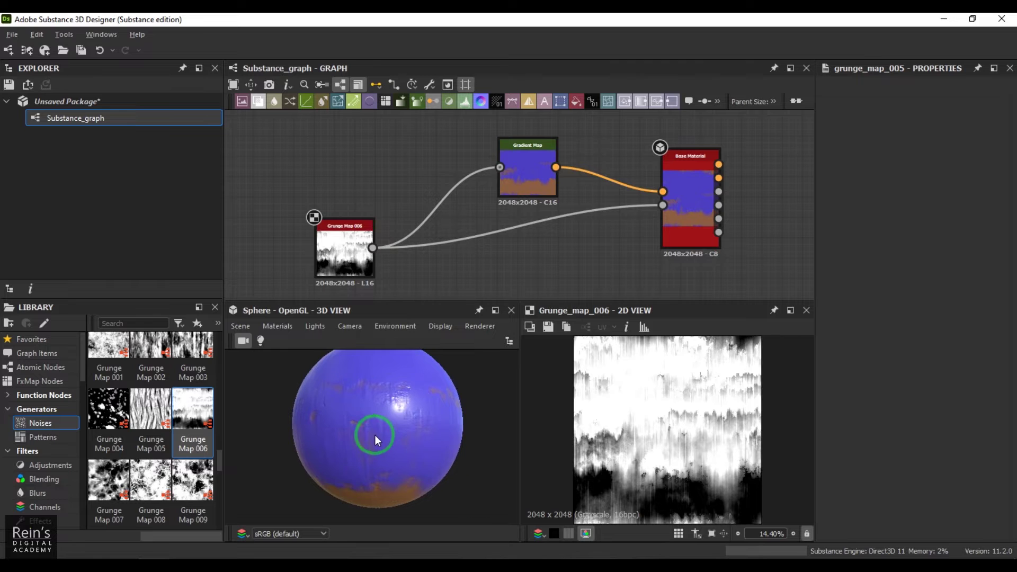
- Set Grunge Map 006 to Balance 0.33 and Contrast 0.09, then add Grunge Map 007
click(329, 251)
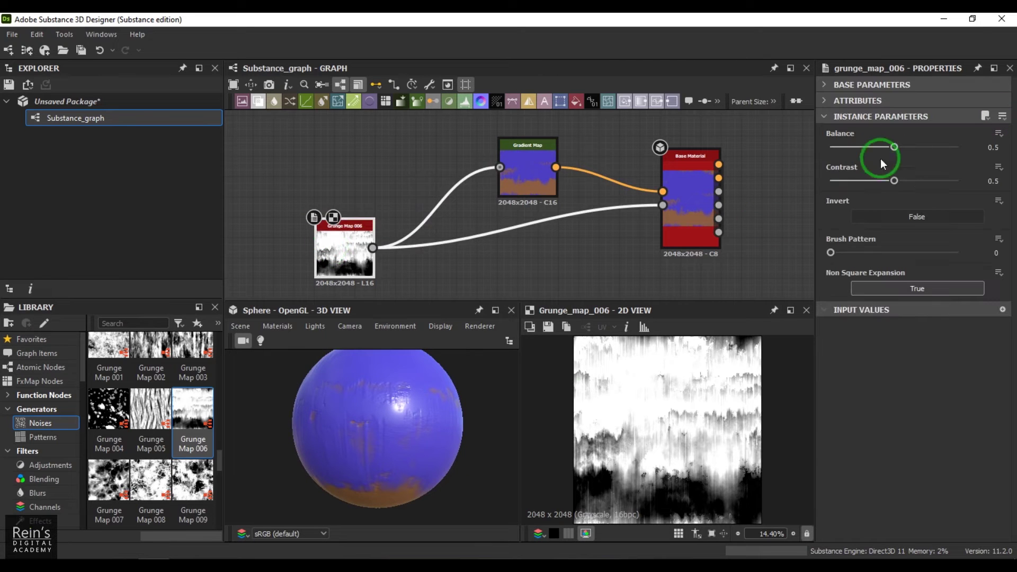
drag(347, 265, 346, 244)
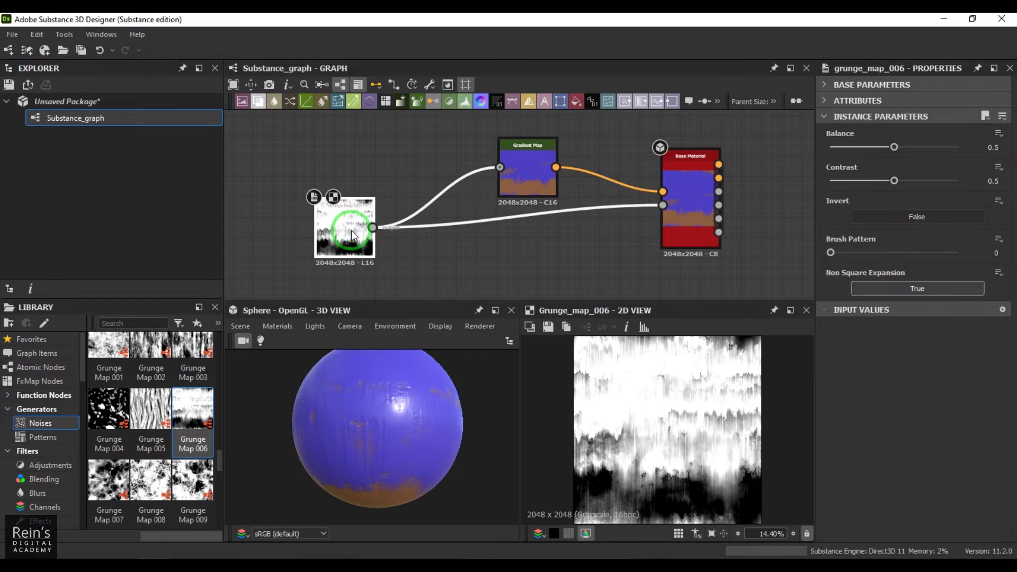
click(844, 146)
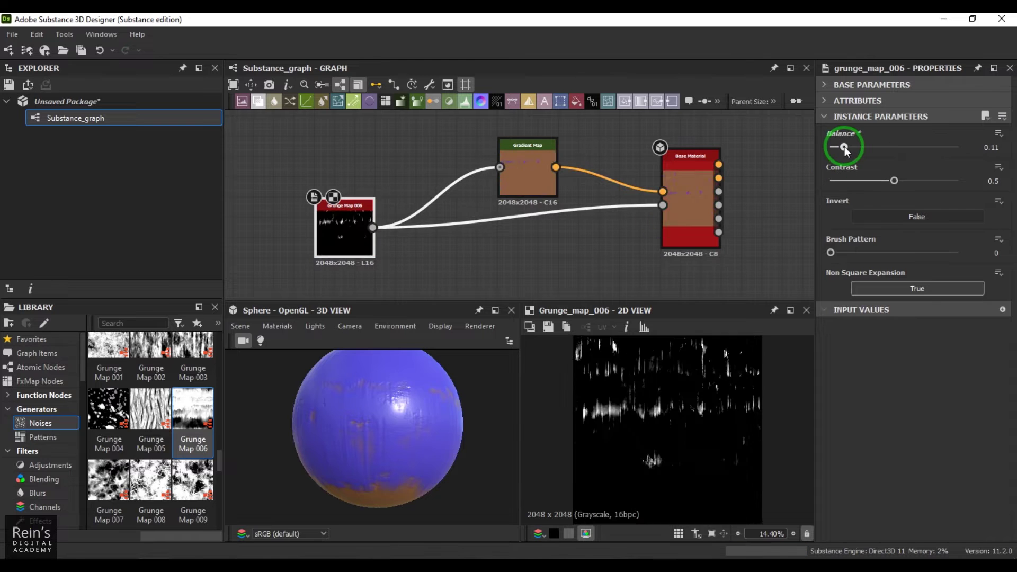
drag(864, 149, 869, 149)
alt+drag(393, 473, 840, 292)
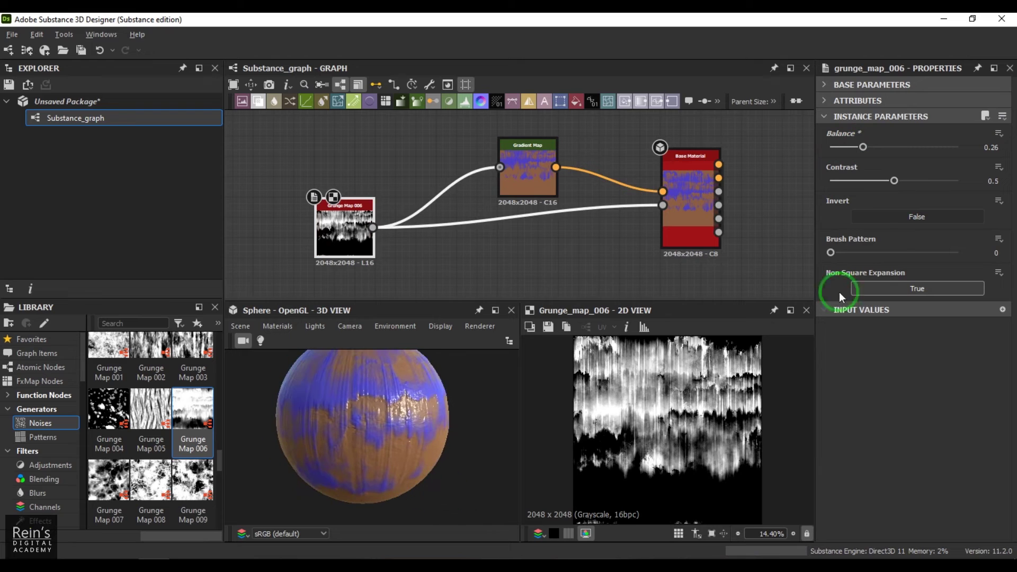
drag(933, 157, 850, 182)
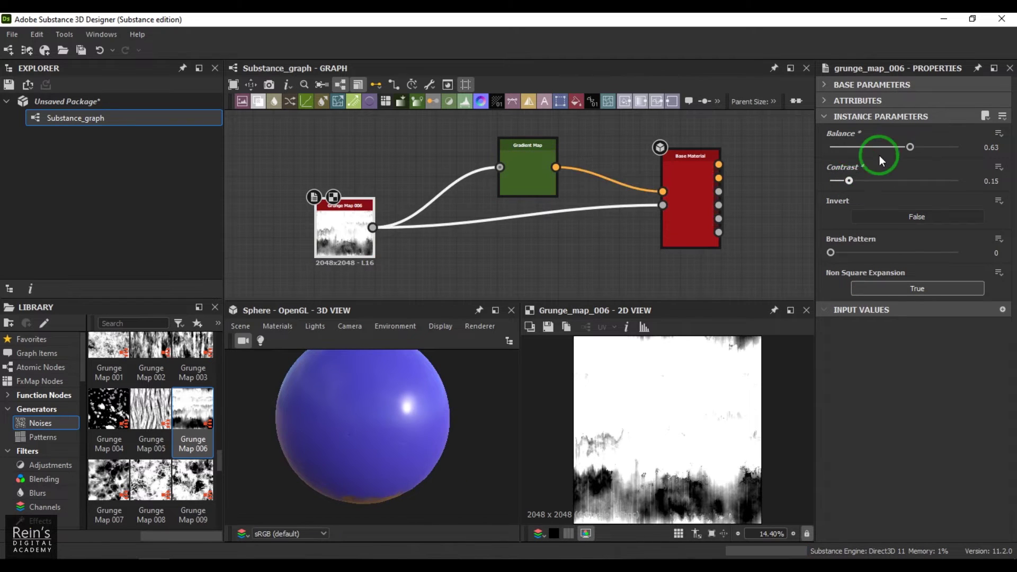
click(942, 181)
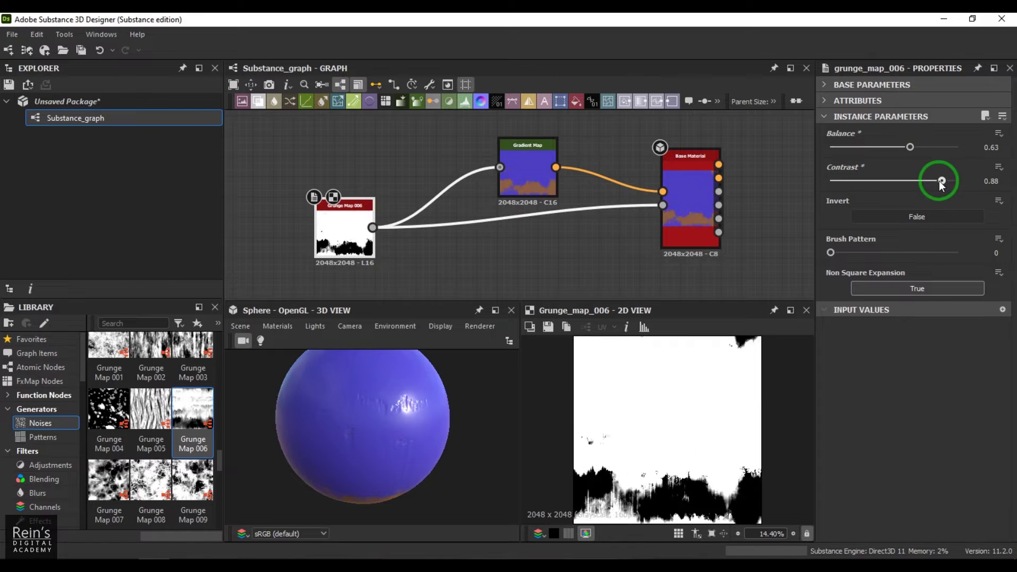
drag(848, 189, 873, 149)
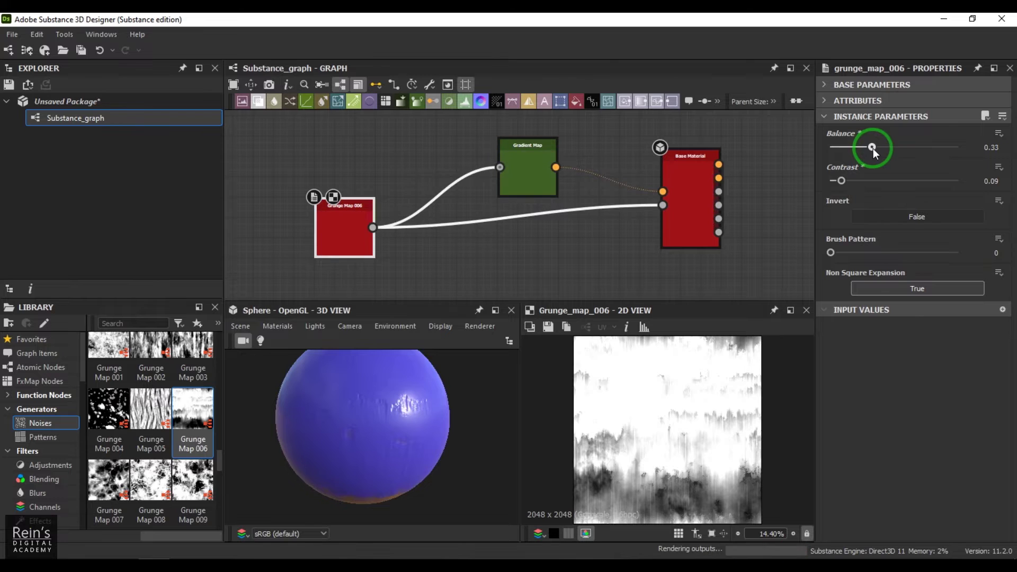
drag(434, 424, 411, 421)
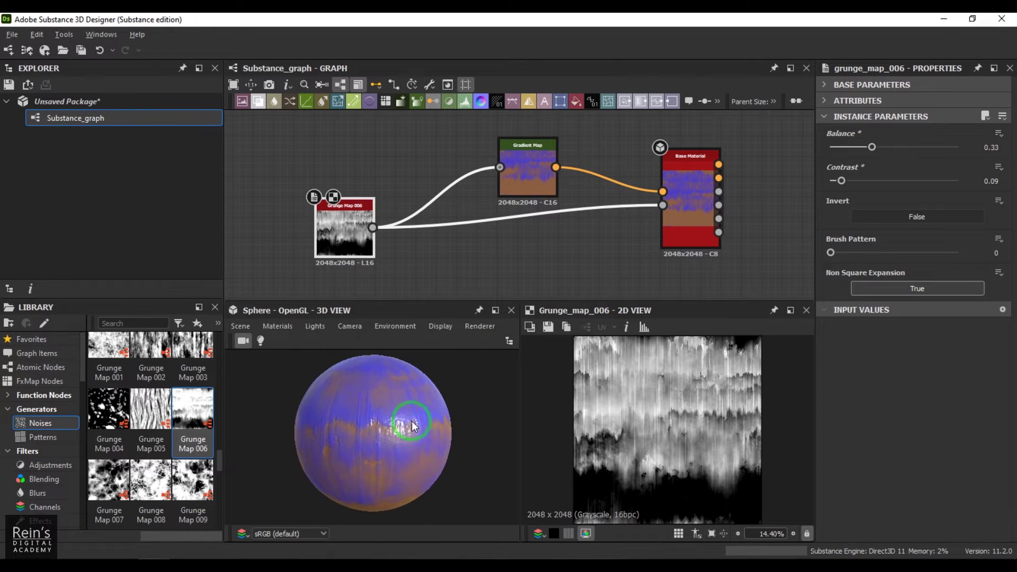
click(152, 440)
drag(101, 484, 418, 273)
- Wire Grunge Map 007 into Base Material's second input and the Gradient Map
scroll(659, 370, up, 5)
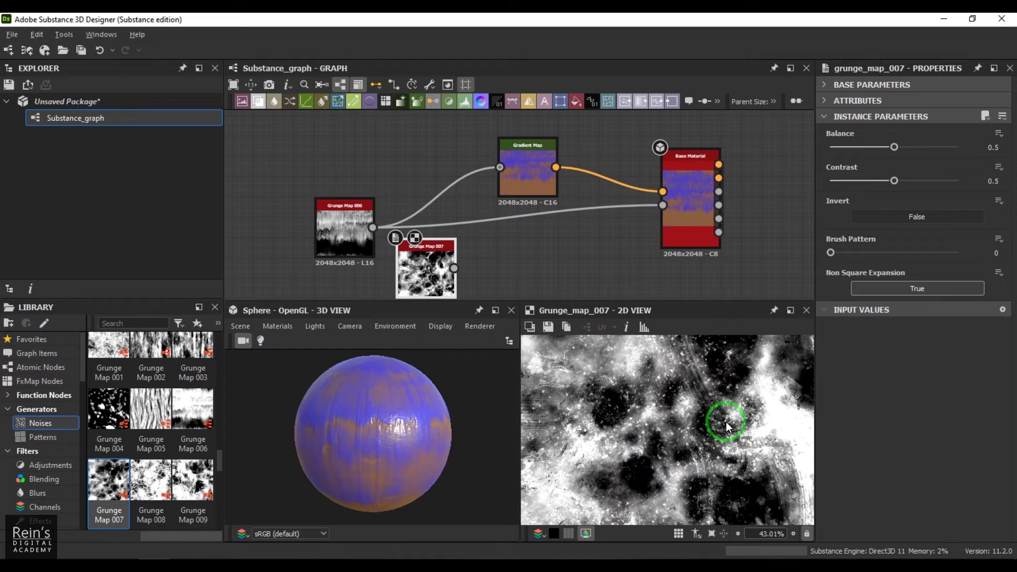
middle_drag(713, 422, 722, 400)
scroll(697, 413, down, 4)
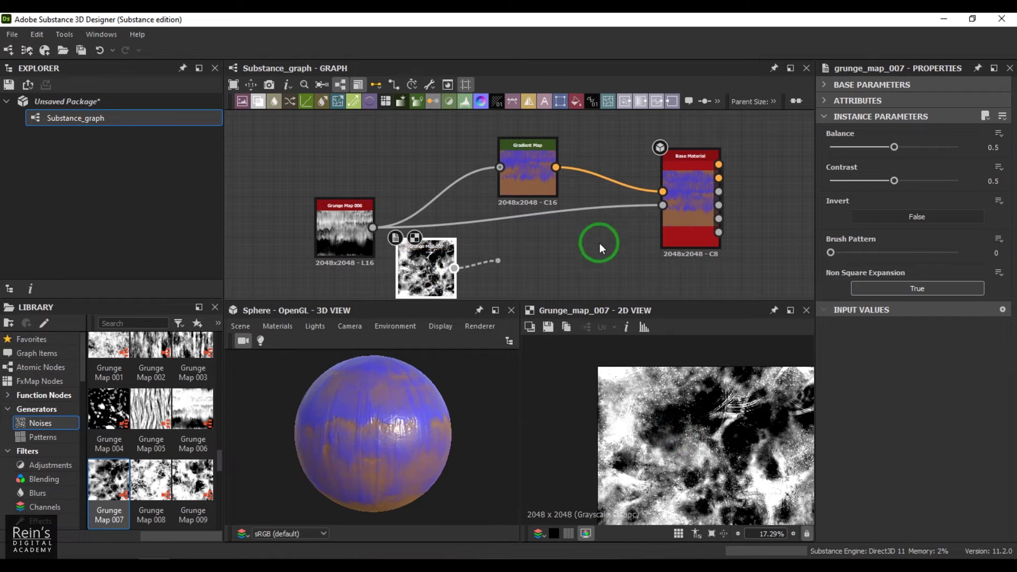
drag(662, 205, 454, 268)
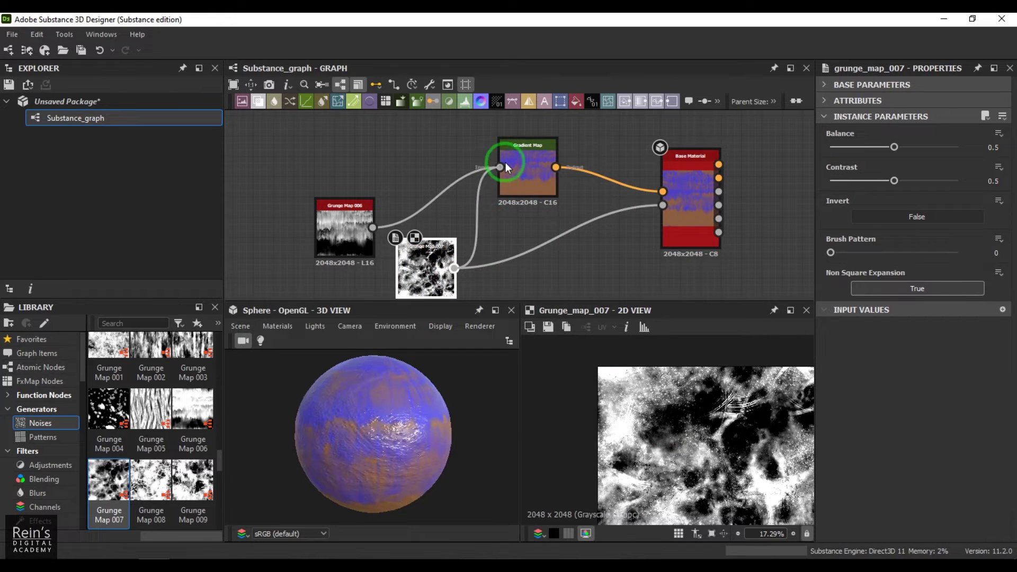
drag(506, 167, 505, 169)
drag(399, 421, 343, 422)
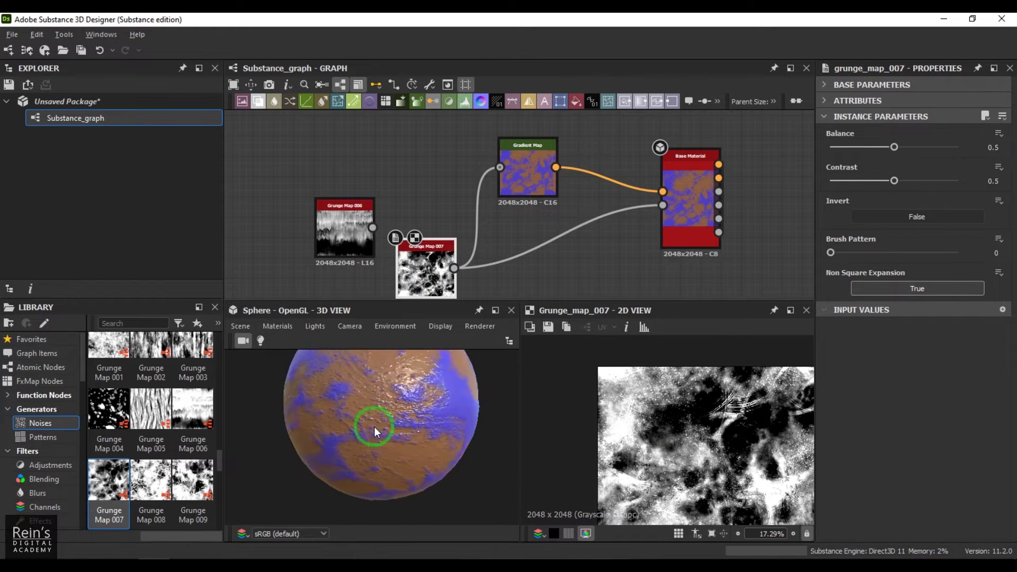
drag(374, 427, 412, 437)
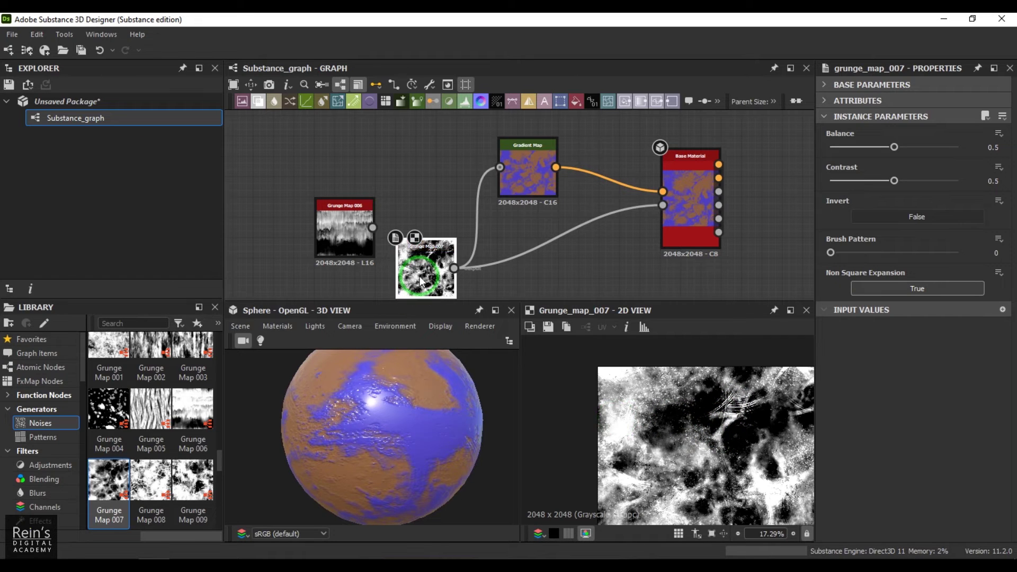
- Invert Grunge Map 007, tidy the grunge nodes, and add Grunge Map 008
click(940, 216)
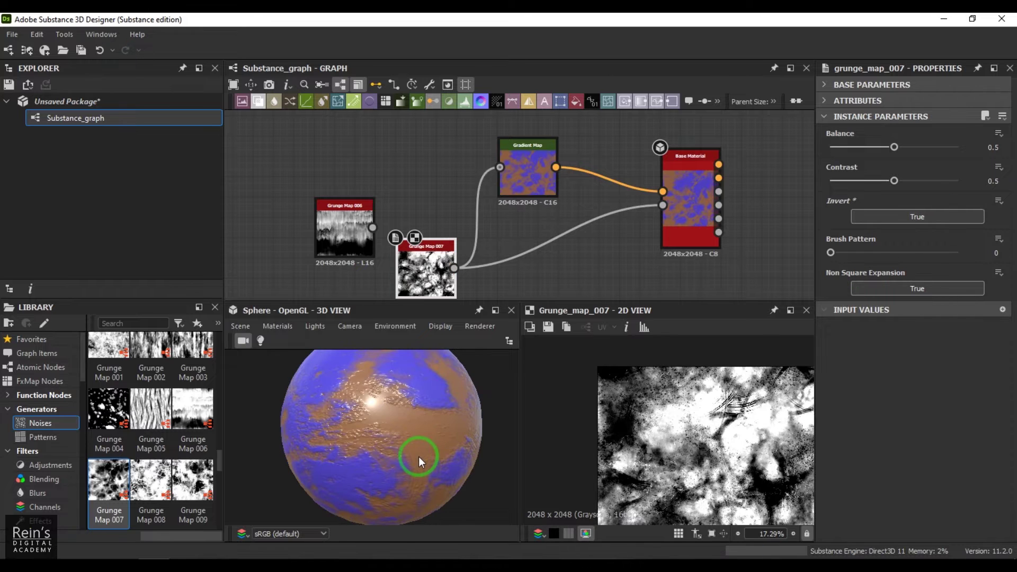
drag(344, 442, 347, 468)
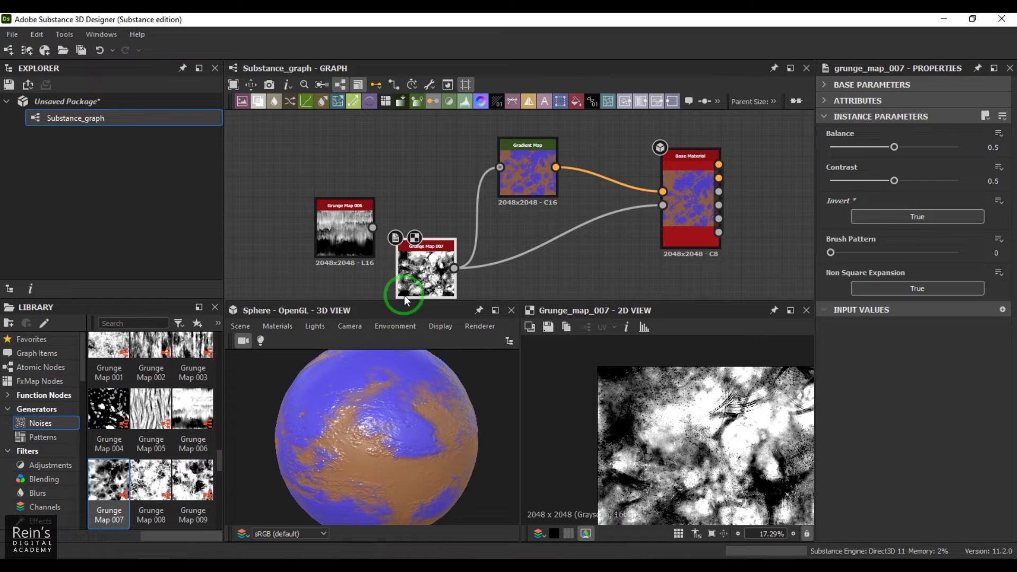
drag(408, 286, 316, 172)
click(336, 212)
drag(406, 207, 405, 186)
drag(151, 479, 664, 205)
- Wire Grunge Map 008 into Gradient Map and Base Material, and delete Grunge Maps 006 and 007
drag(435, 276, 500, 167)
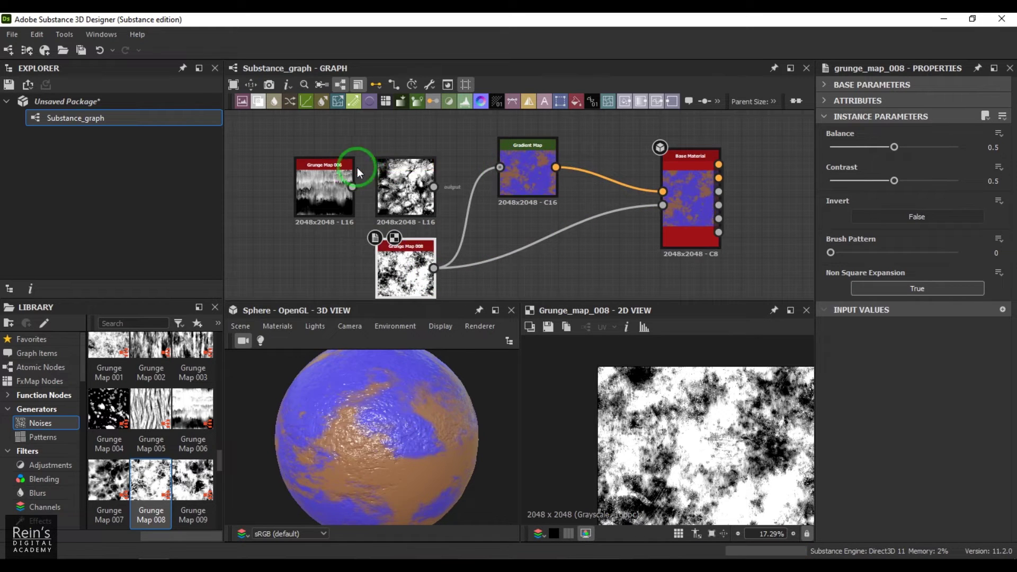
drag(357, 170, 409, 179)
drag(444, 274, 446, 275)
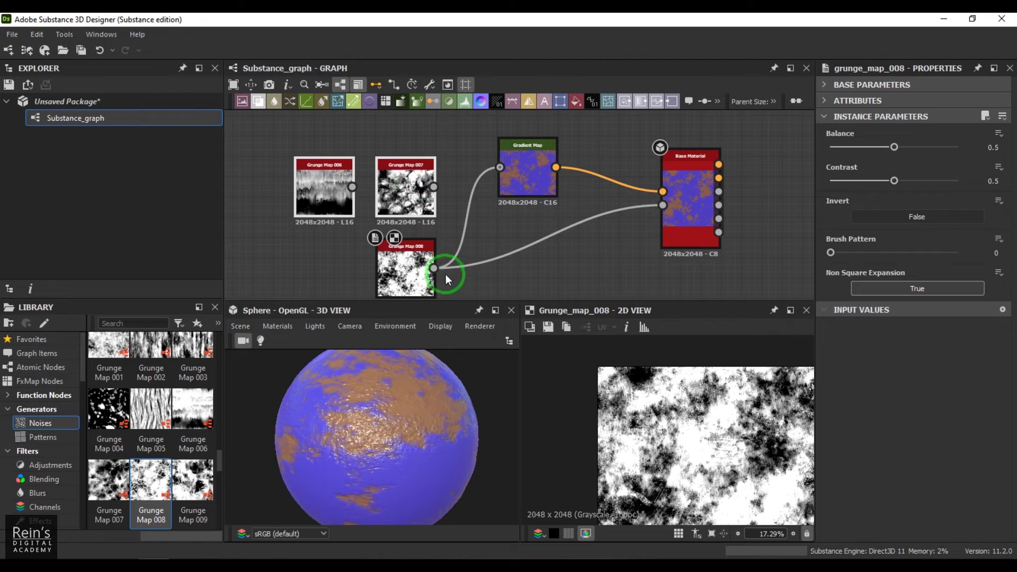
key(Delete)
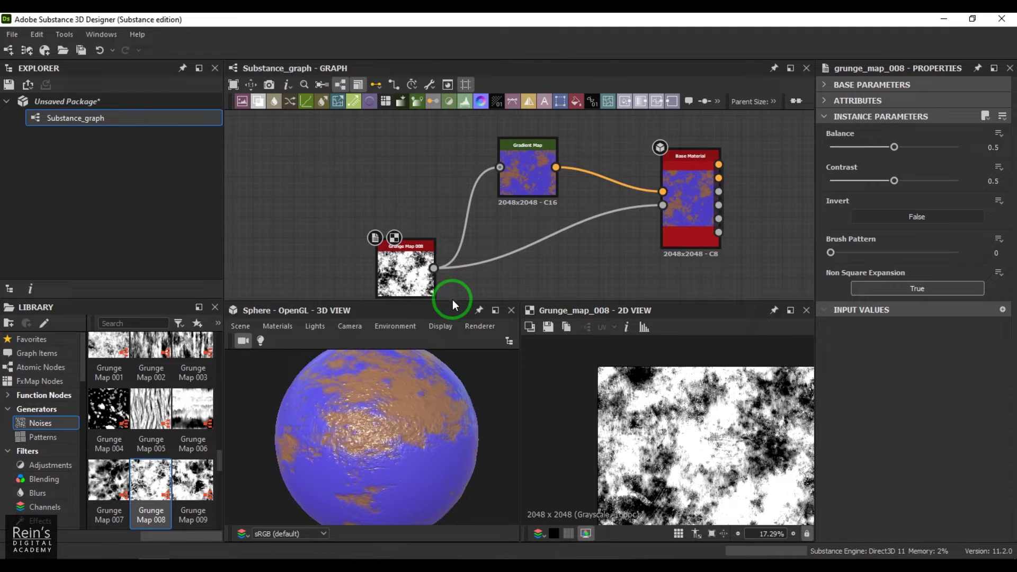
- Inspect Grunge Map 008's result and place Grunge Map 009 to its left
click(427, 280)
mouse_move(678, 389)
mouse_down()
mouse_move(734, 424)
mouse_move(701, 445)
mouse_move(723, 450)
mouse_move(690, 443)
mouse_move(727, 446)
mouse_move(710, 451)
mouse_up()
scroll(710, 454, up, 7)
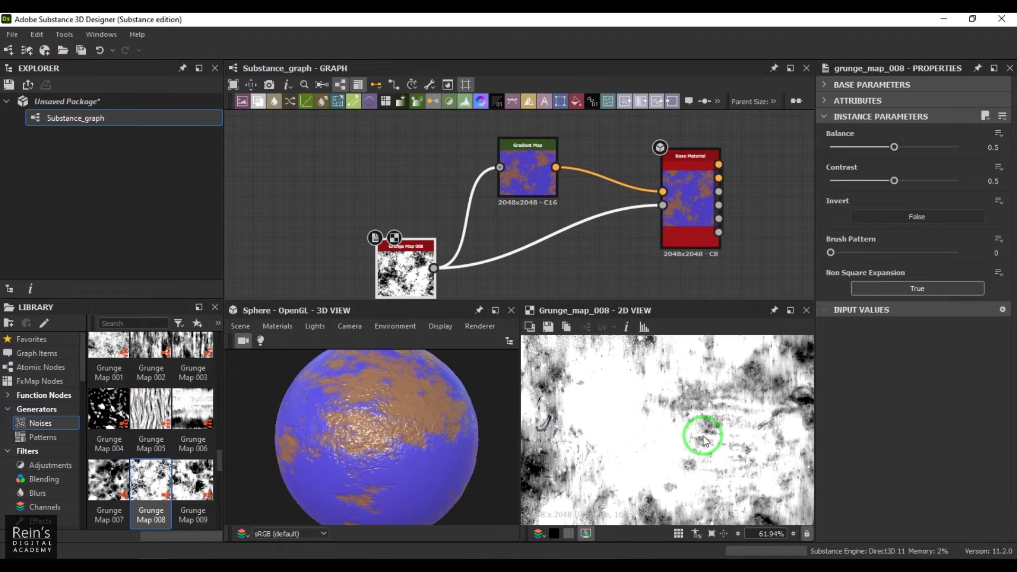
scroll(704, 436, down, 5)
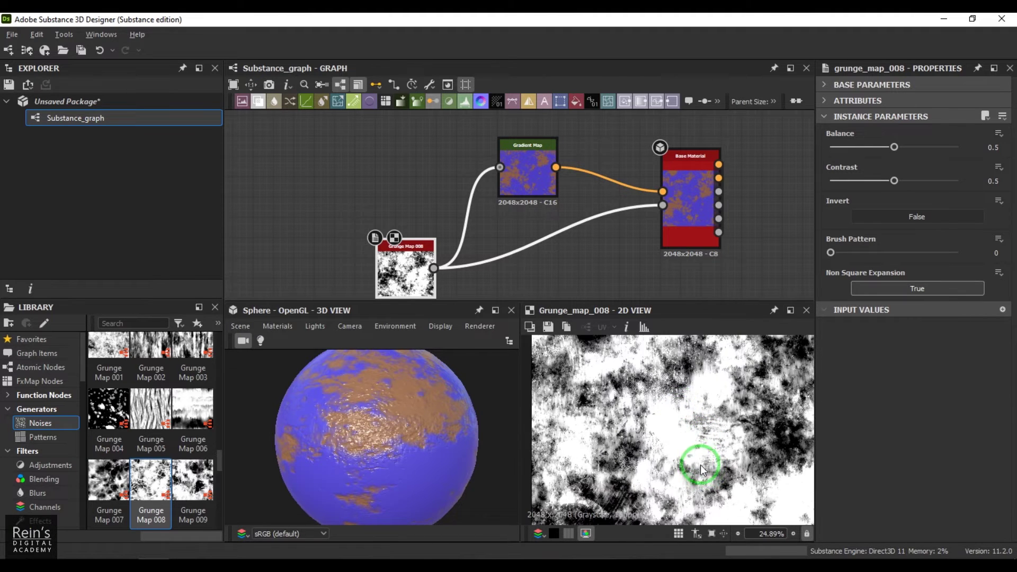
drag(701, 469, 685, 400)
drag(413, 417, 410, 415)
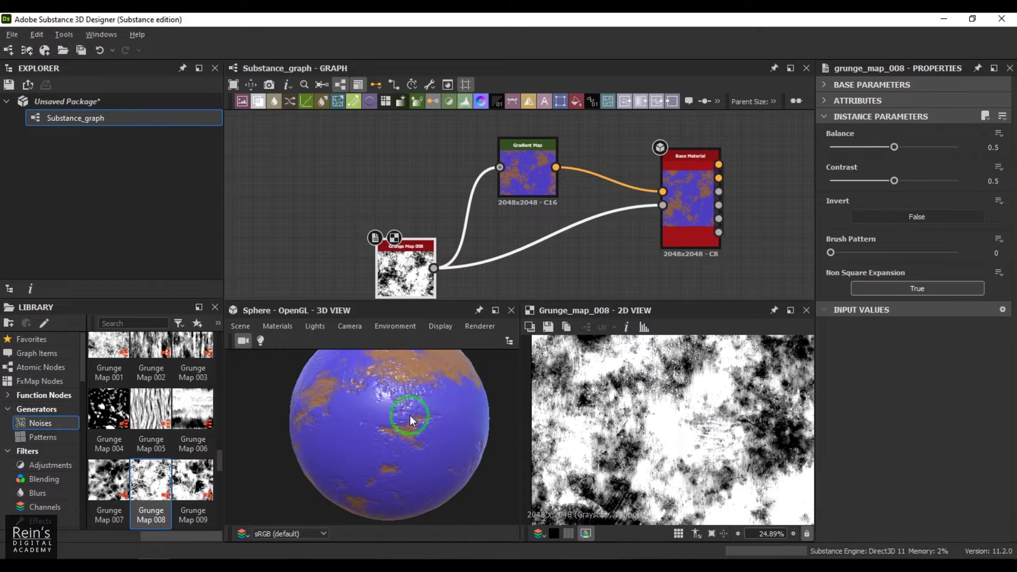
drag(405, 268, 385, 228)
drag(192, 480, 309, 212)
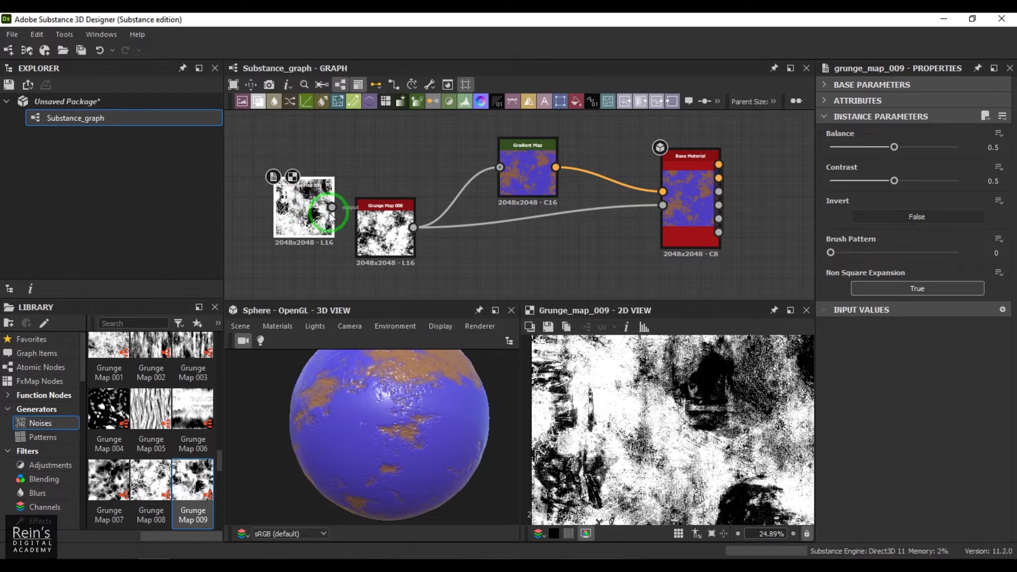
- Wire Grunge Map 009 into Base Material and Gradient Map, delete 008, and add Grunge Map 010
drag(332, 207, 673, 211)
drag(333, 207, 515, 167)
click(392, 232)
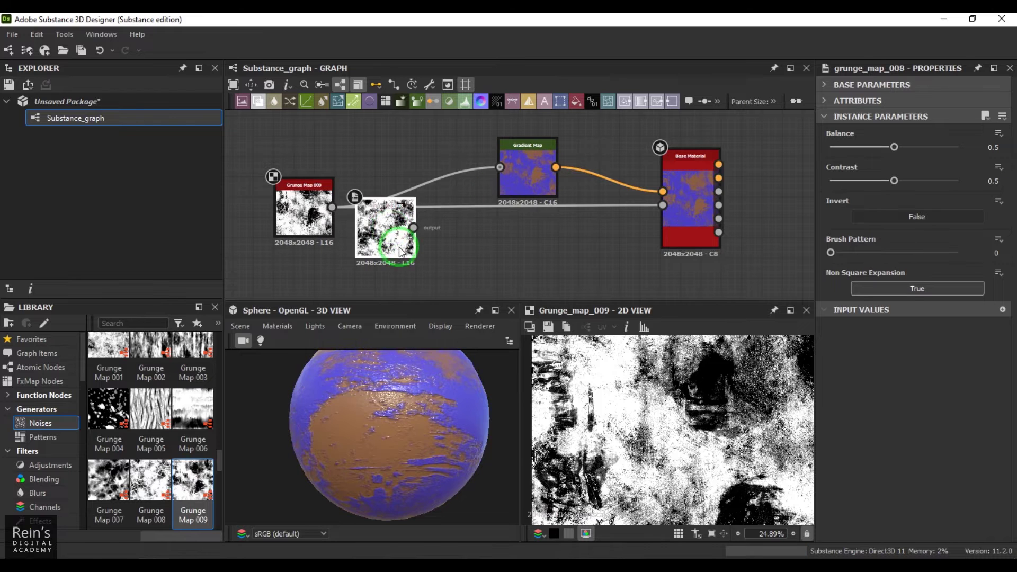
key(Delete)
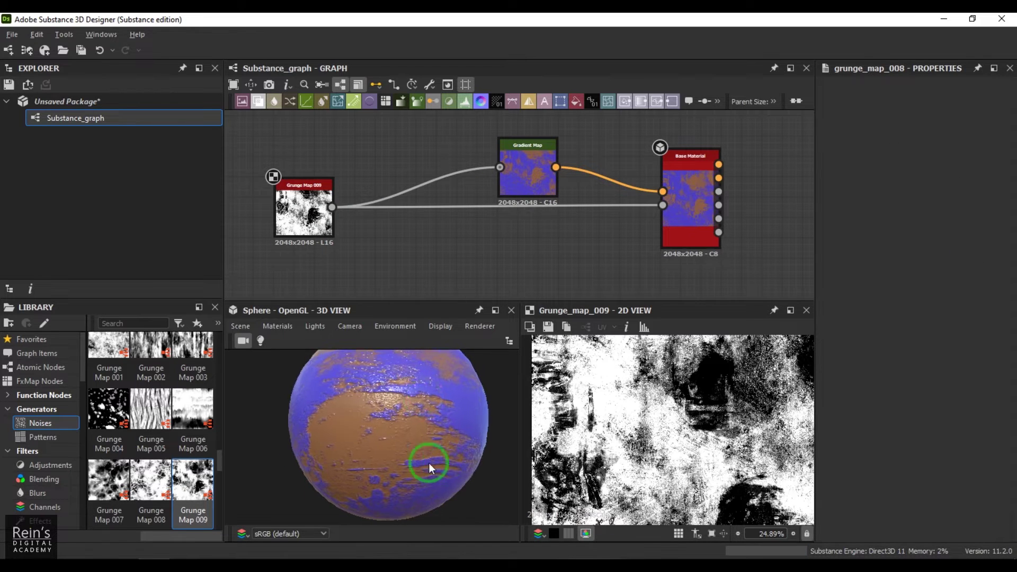
drag(429, 463, 522, 469)
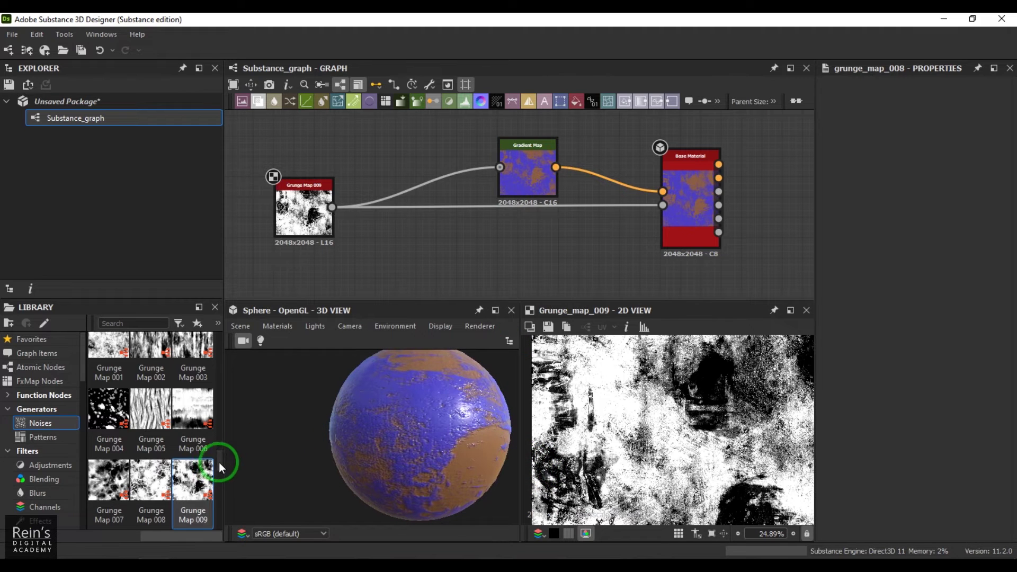
drag(218, 462, 220, 473)
drag(108, 460, 573, 241)
- Connect cracked Grunge Map 010 to Base Material and Gradient Map, then add Grunge Map 011 beside it
drag(659, 208, 662, 206)
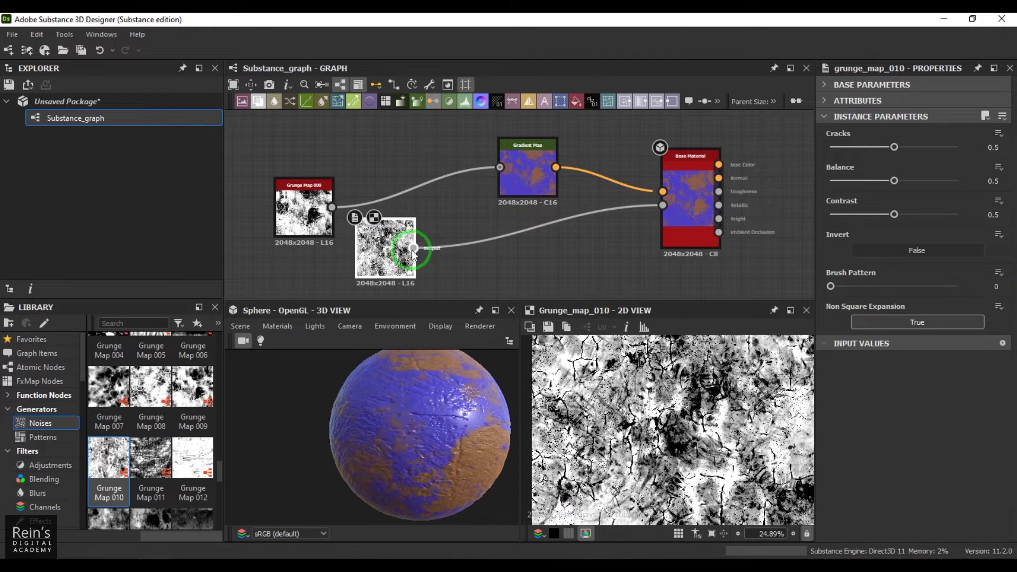
drag(501, 177, 500, 169)
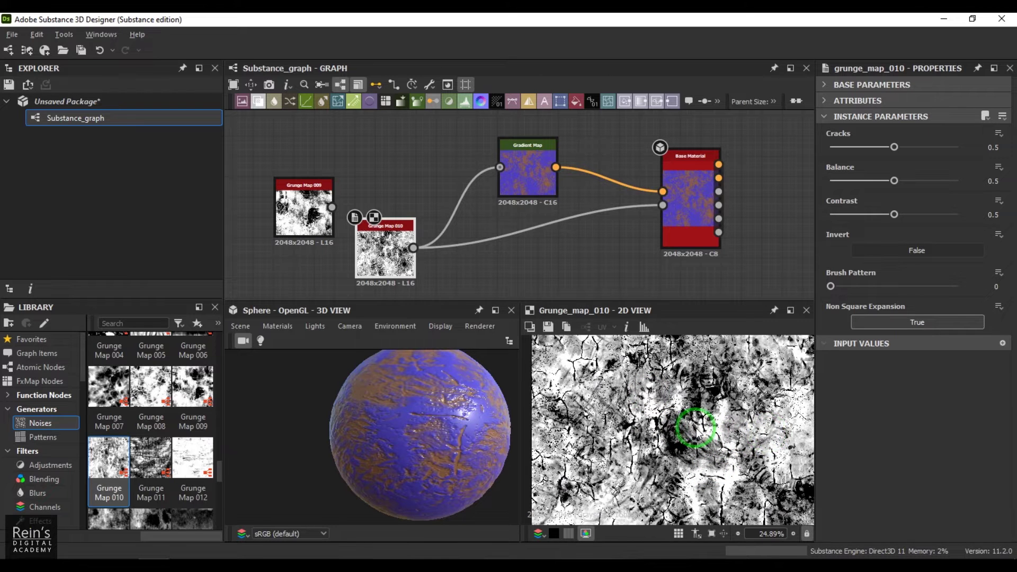
scroll(684, 461, down, 3)
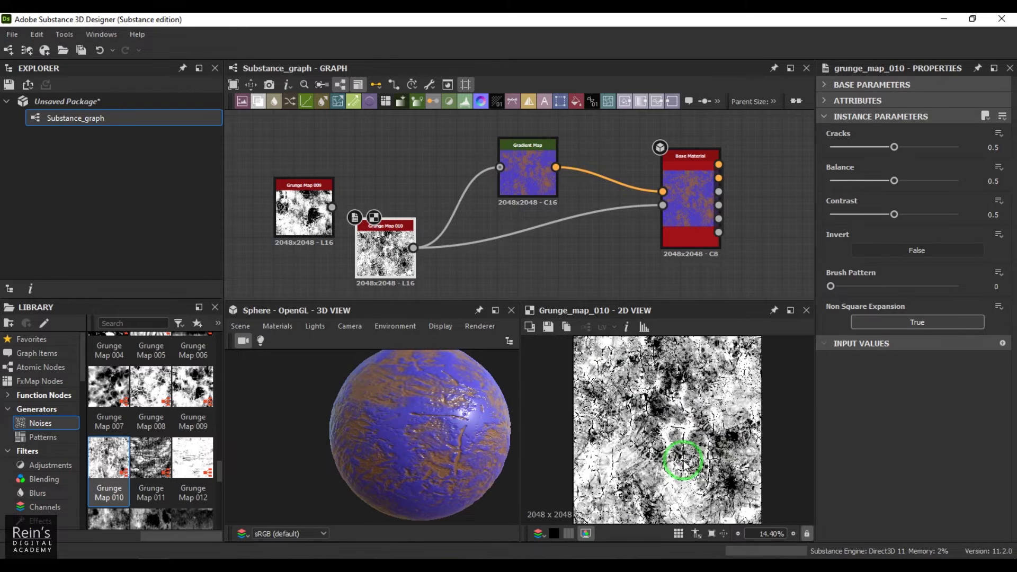
scroll(683, 439, up, 8)
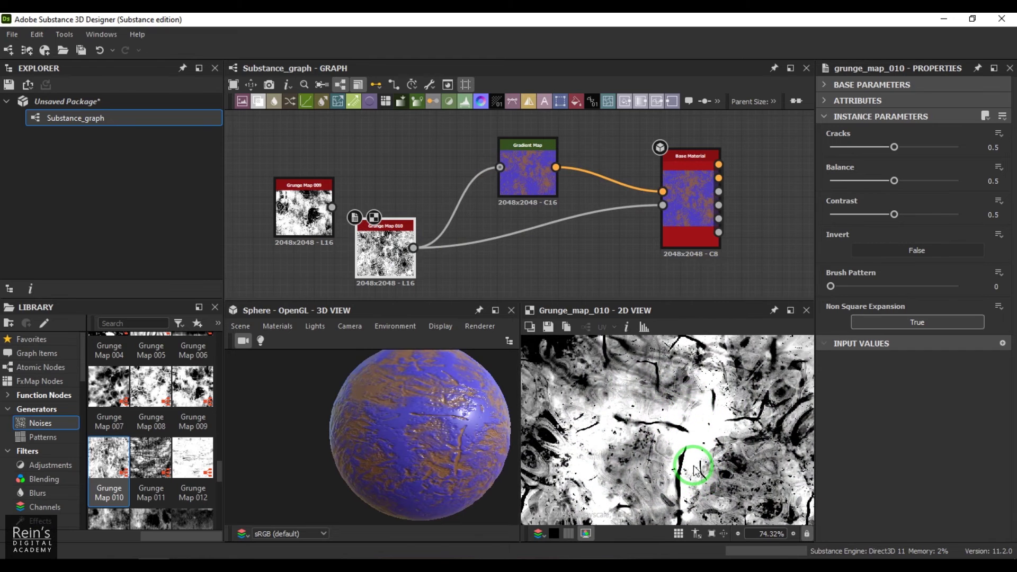
drag(468, 475, 645, 462)
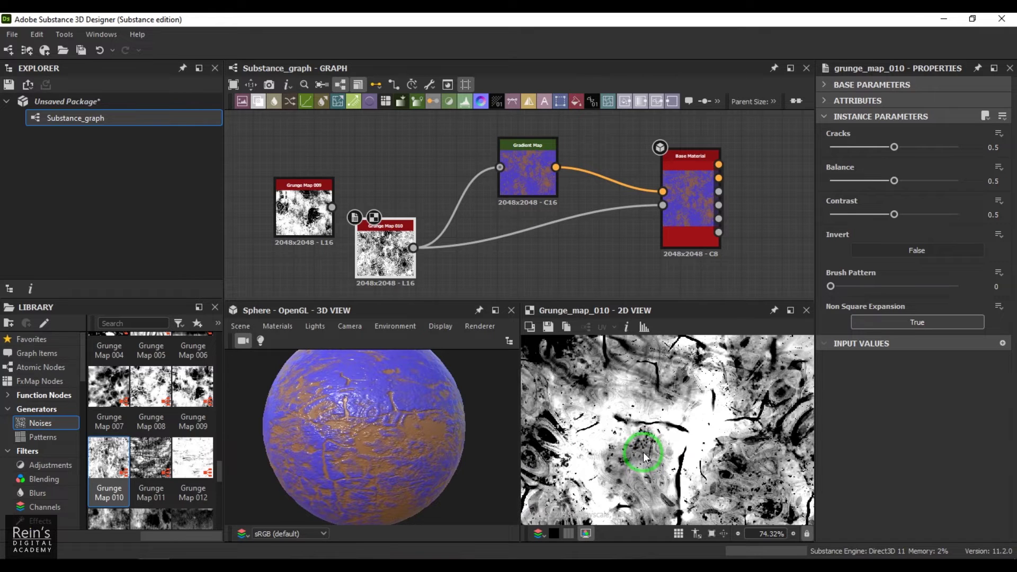
drag(643, 453, 613, 387)
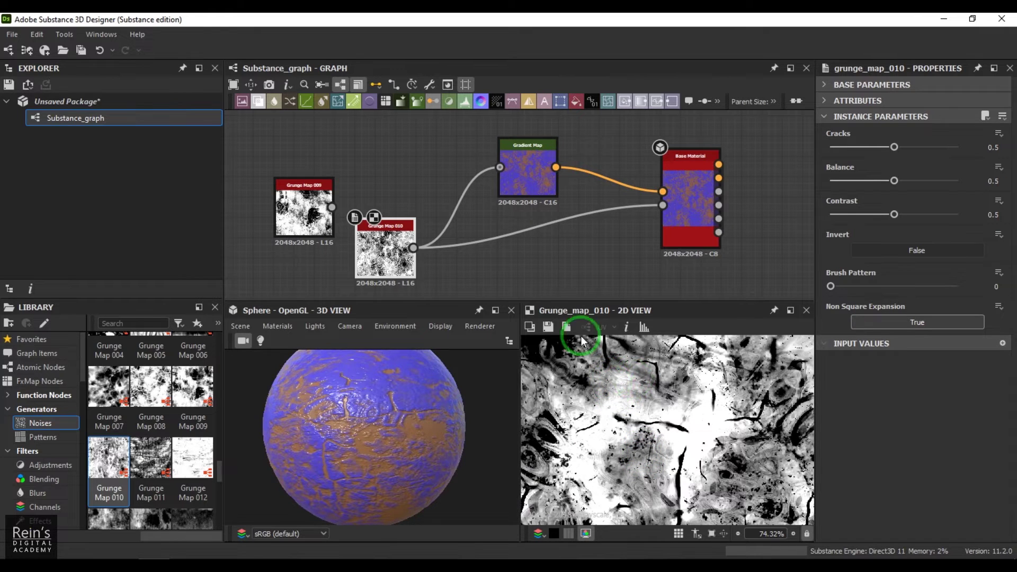
scroll(713, 430, down, 5)
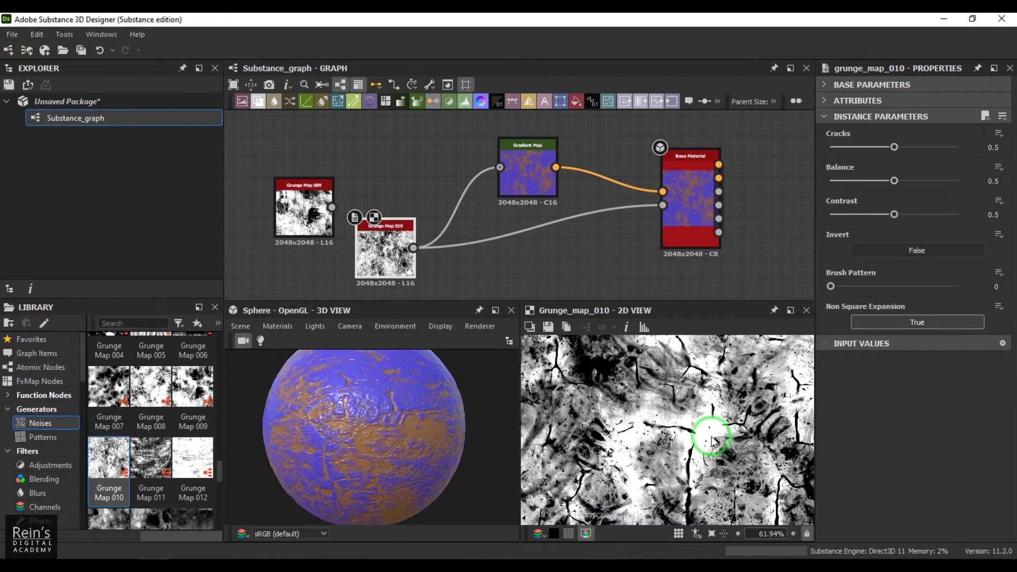
scroll(715, 431, up, 1)
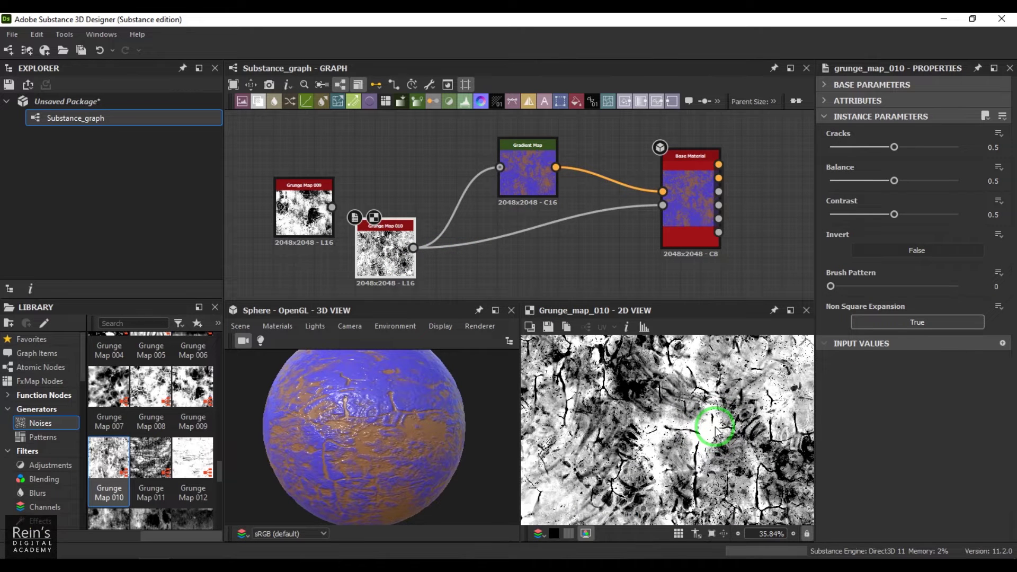
scroll(700, 450, up, 5)
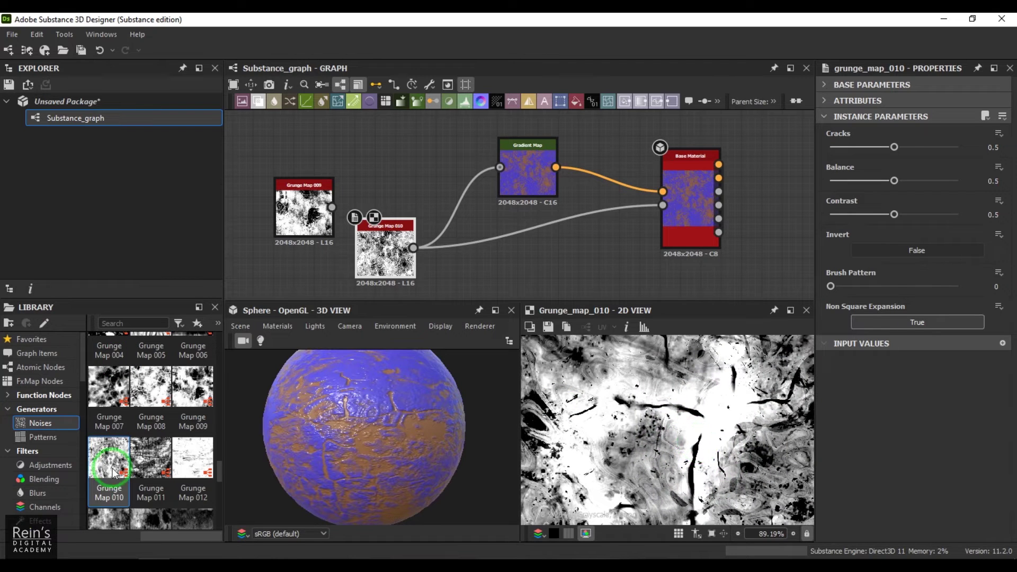
drag(147, 467, 441, 254)
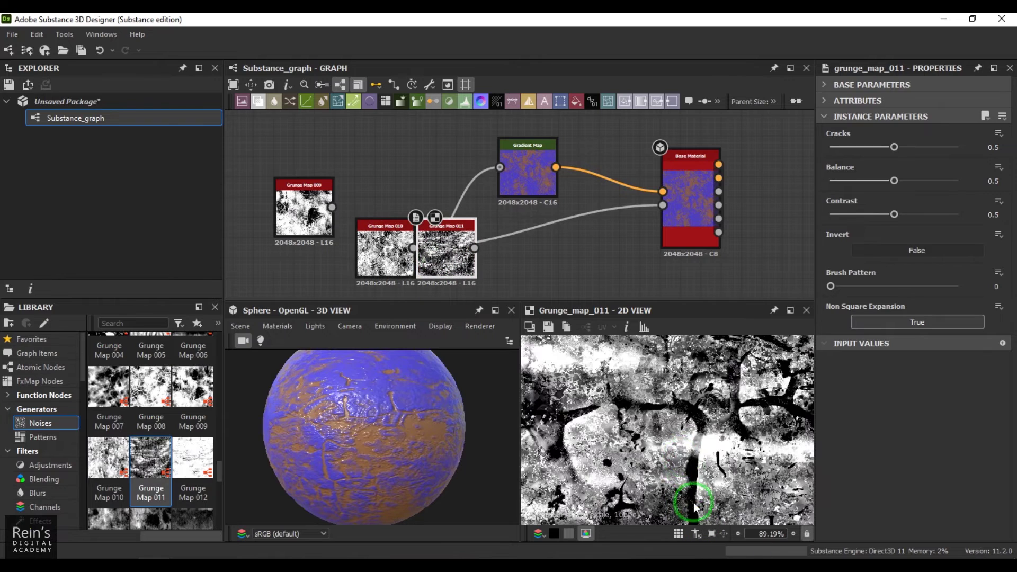
- Wire Grunge Map 011 into Base Material's second input and the Gradient Map
scroll(680, 443, up, 1)
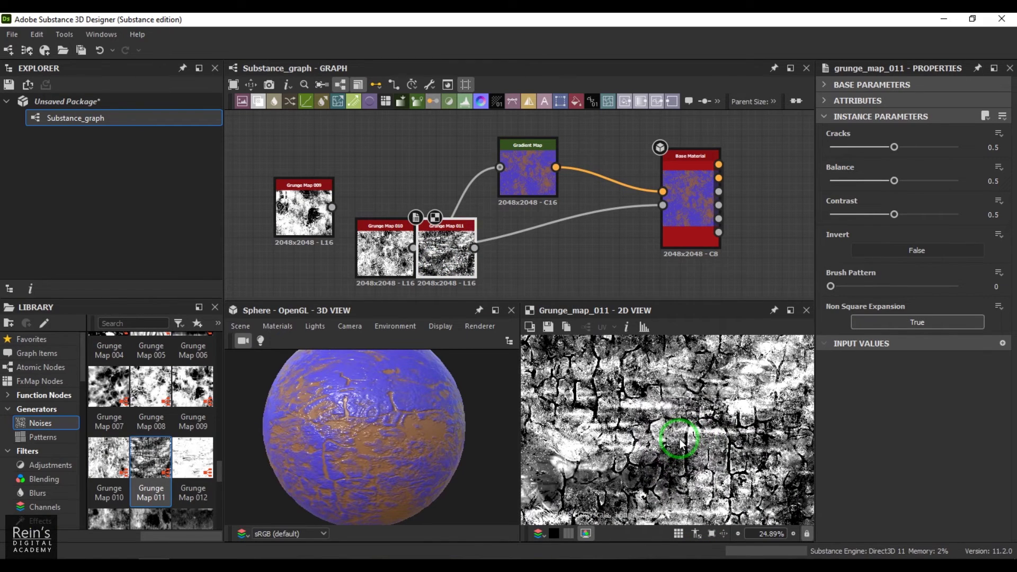
drag(465, 270, 663, 205)
drag(386, 243, 366, 181)
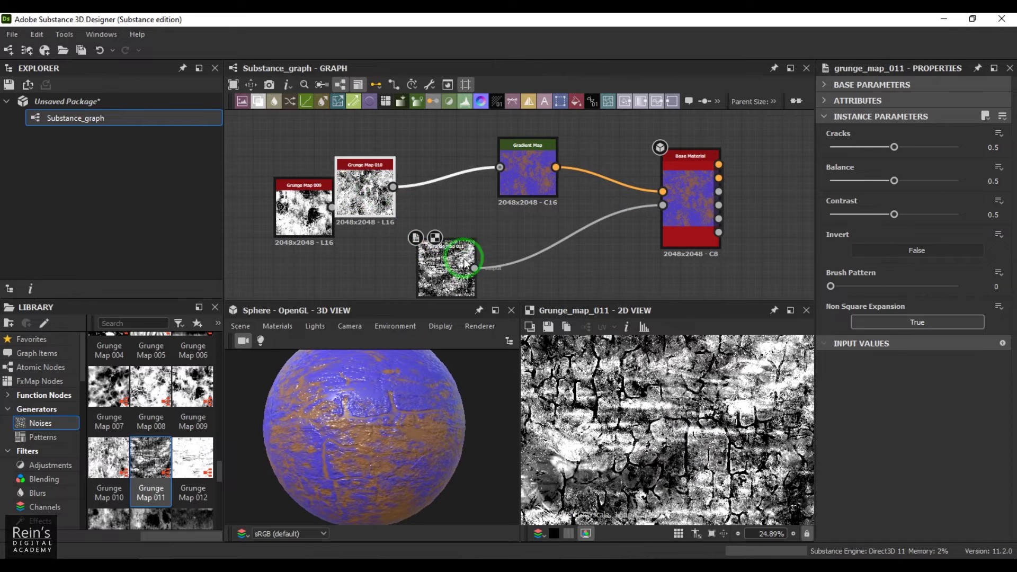
drag(497, 165, 500, 168)
drag(448, 270, 396, 271)
click(434, 451)
drag(433, 450, 424, 422)
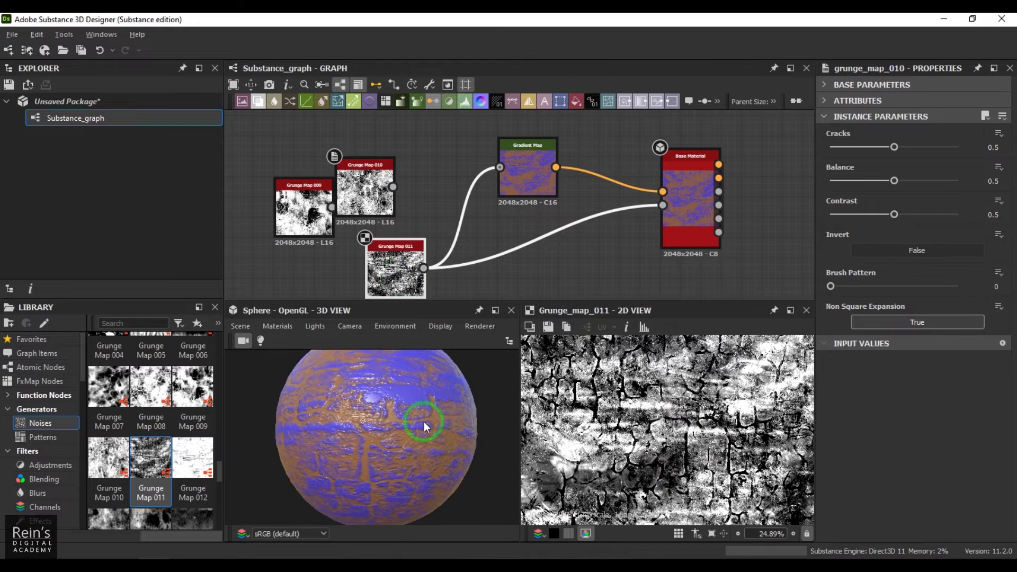
- Open the Gradient Map's gradient editor from its properties
click(411, 269)
click(516, 169)
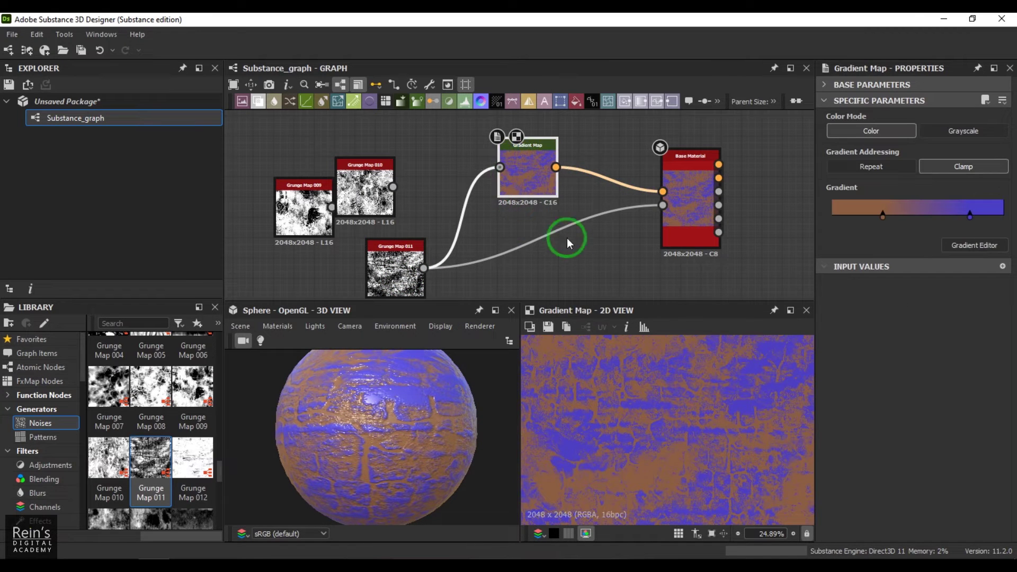
click(977, 246)
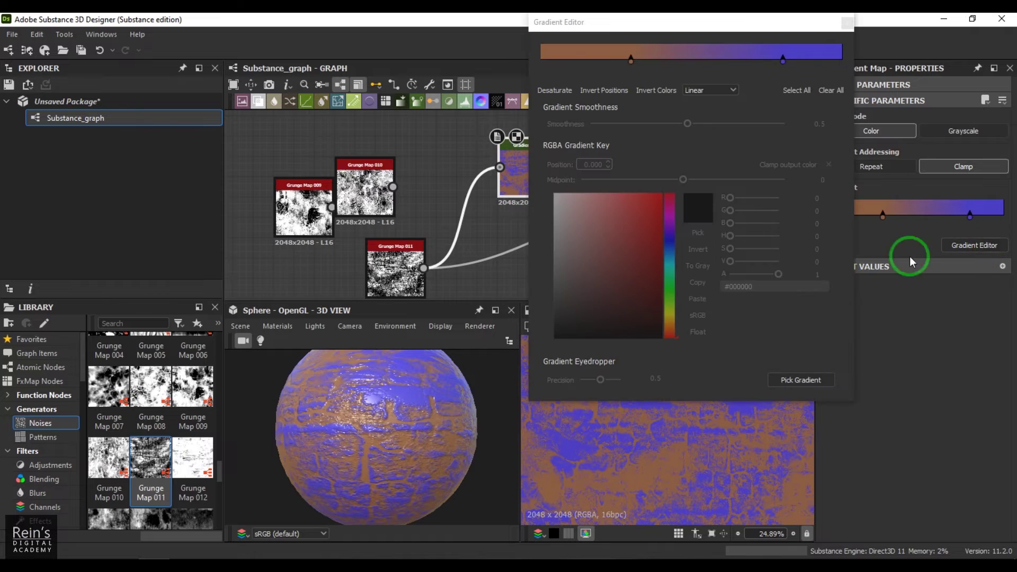
- Recolour the left gradient key red-orange and add a vivid orange key
click(631, 60)
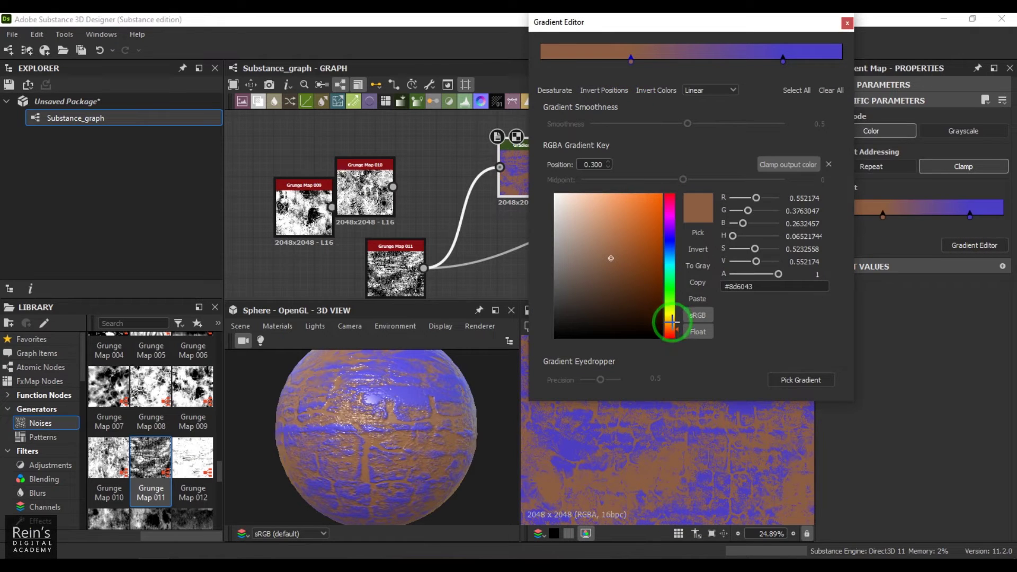
drag(670, 320, 672, 332)
click(660, 248)
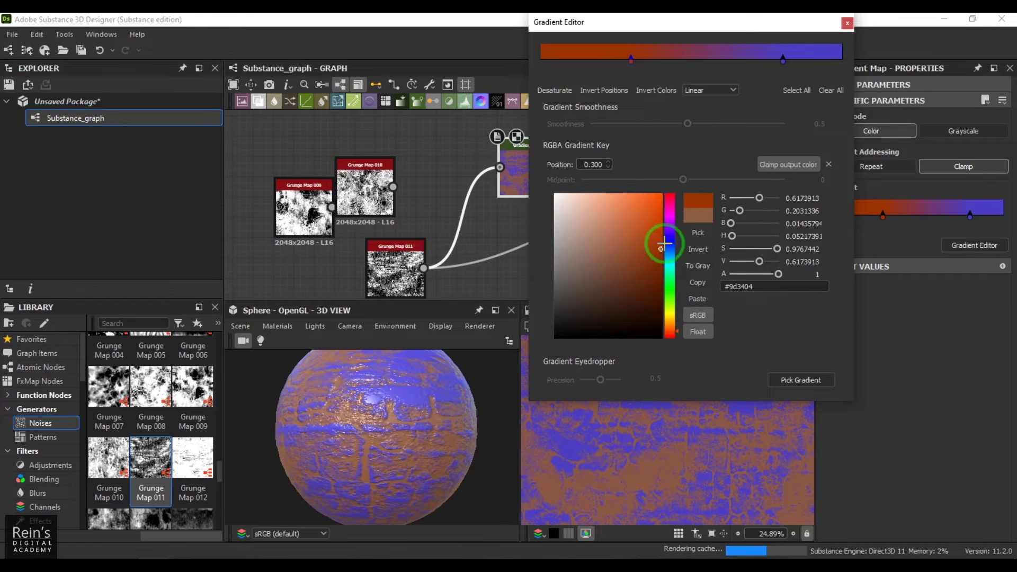
drag(630, 61, 610, 61)
click(657, 60)
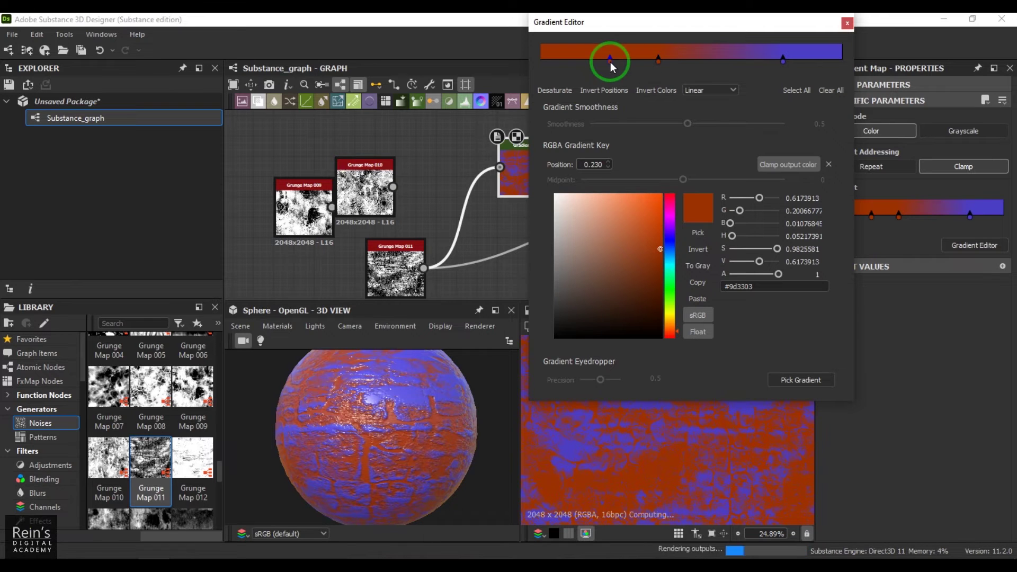
click(671, 326)
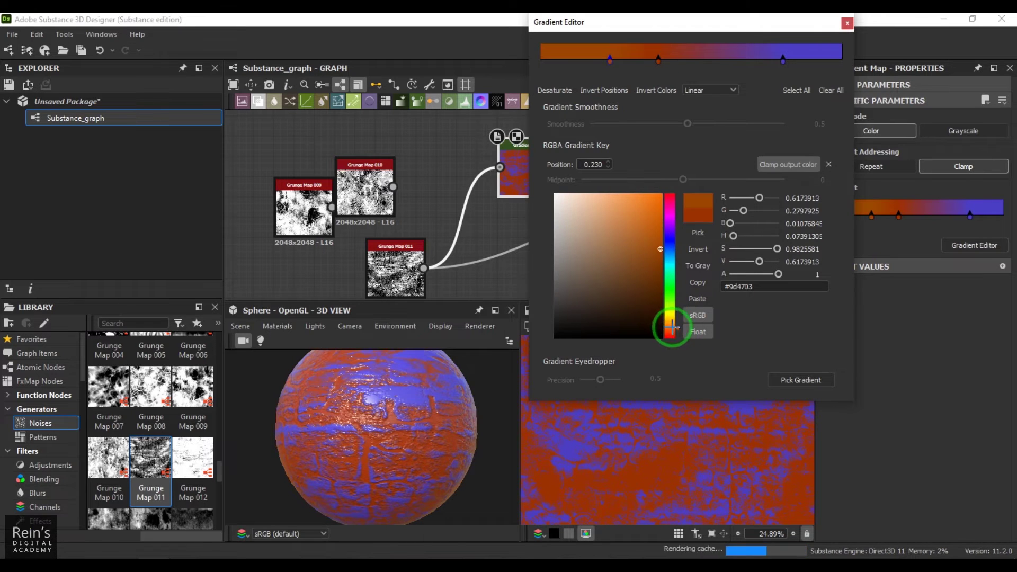
click(653, 215)
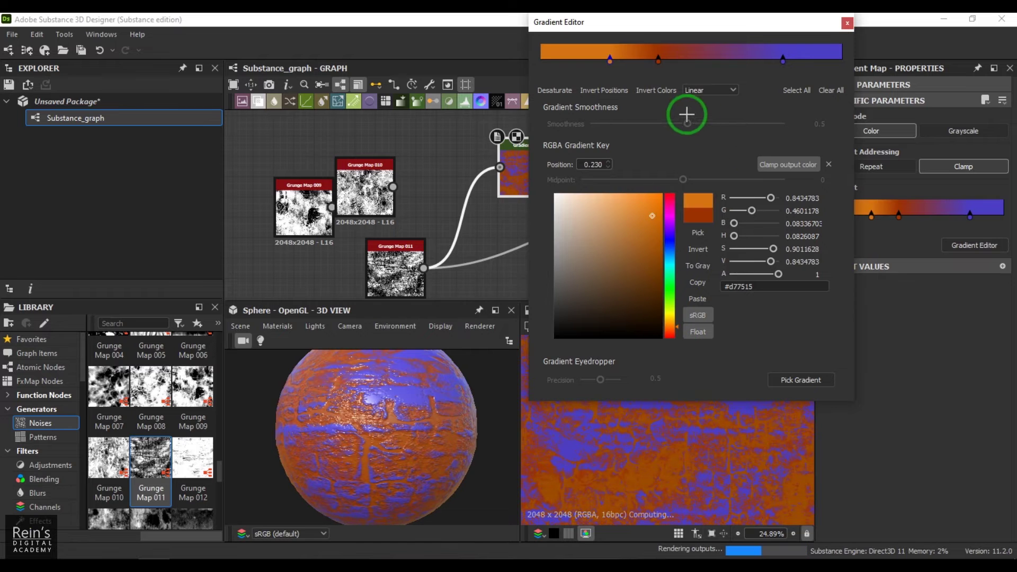
- Add a yellow-orange key at the gradient's left end
click(547, 60)
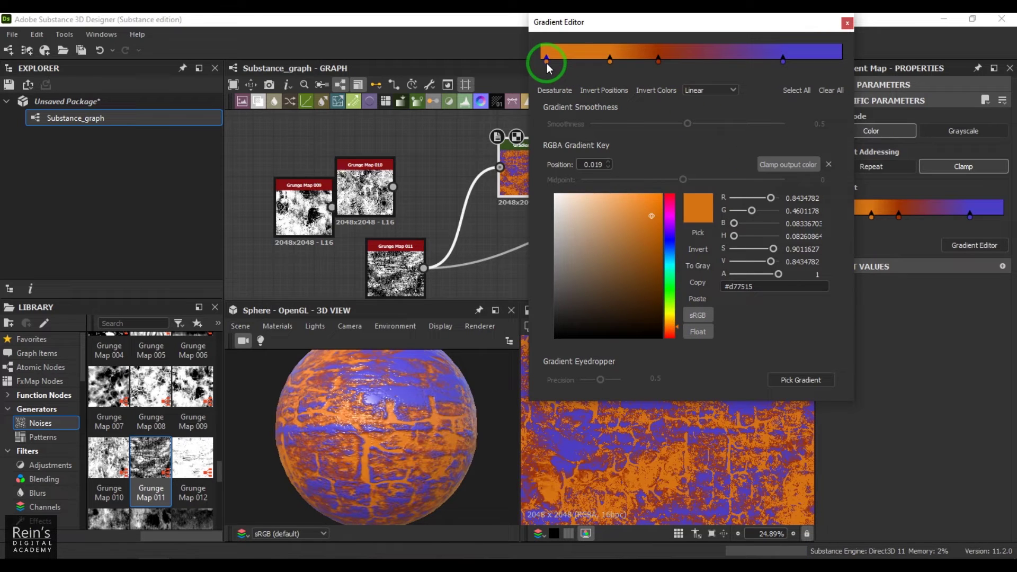
click(653, 196)
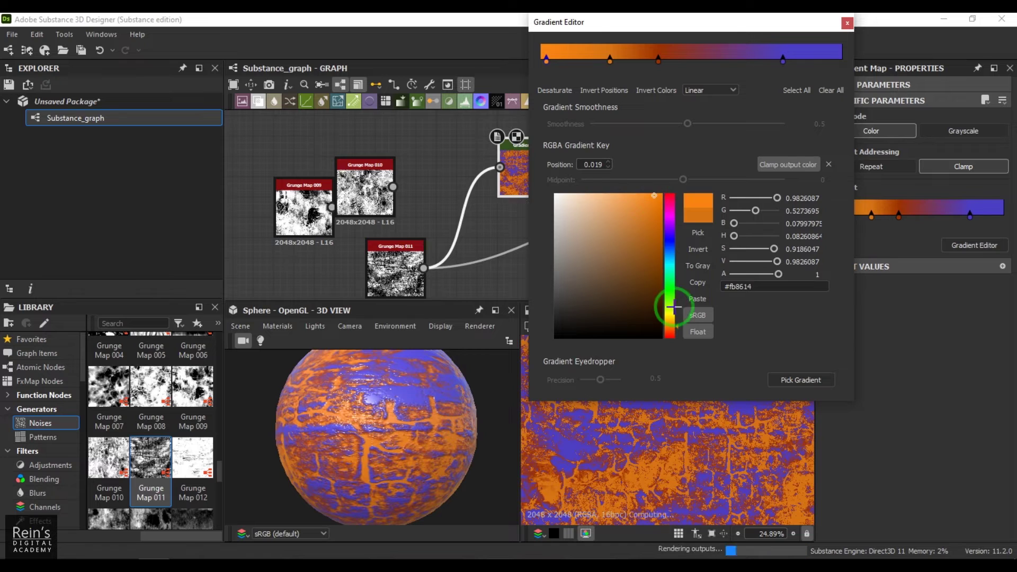
drag(672, 323, 672, 321)
click(791, 304)
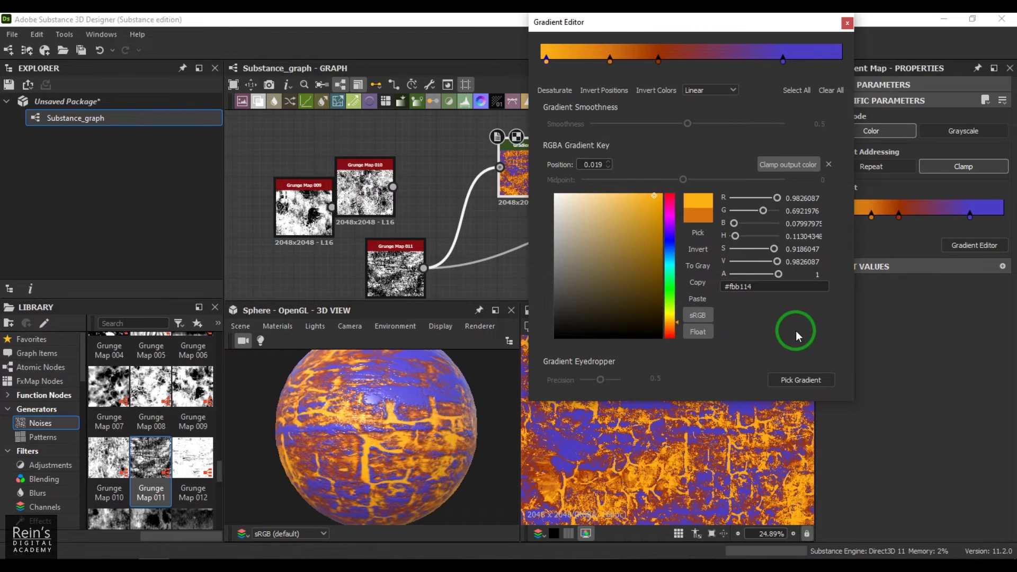
- Darken the purple key to near black and slide keys to 0.321 and 0.390
click(783, 61)
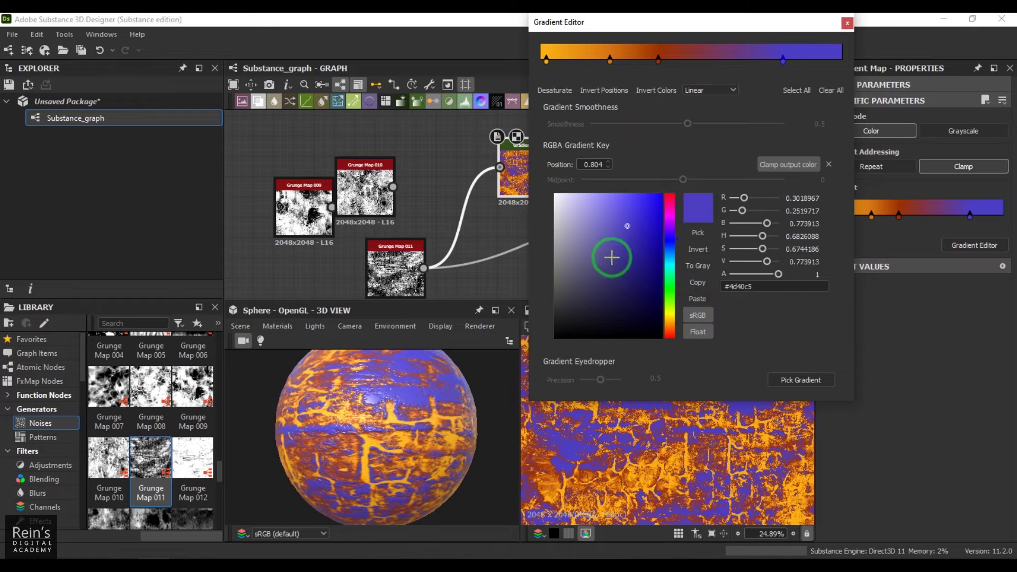
click(584, 243)
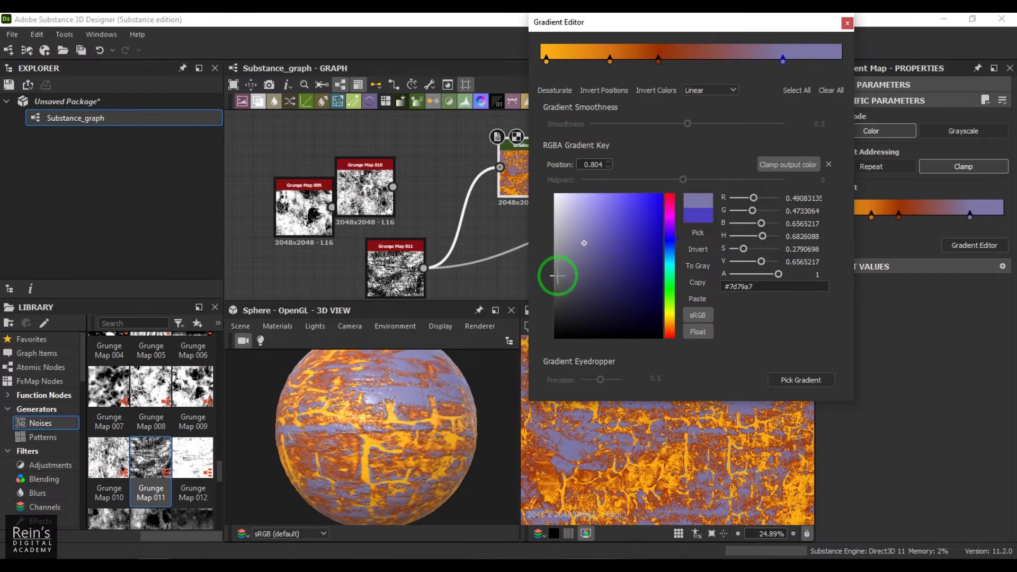
drag(557, 276, 560, 332)
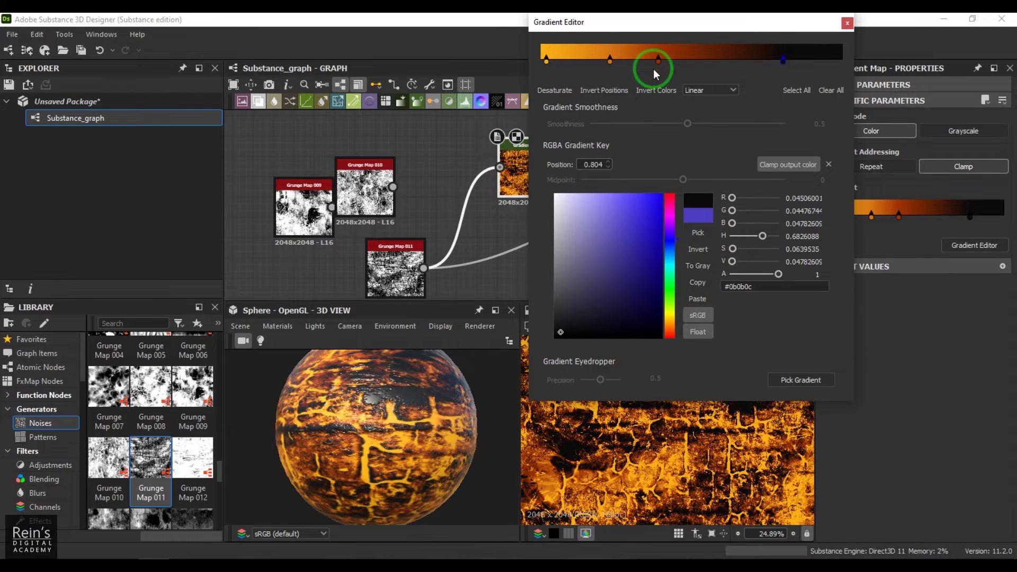
drag(657, 60, 638, 61)
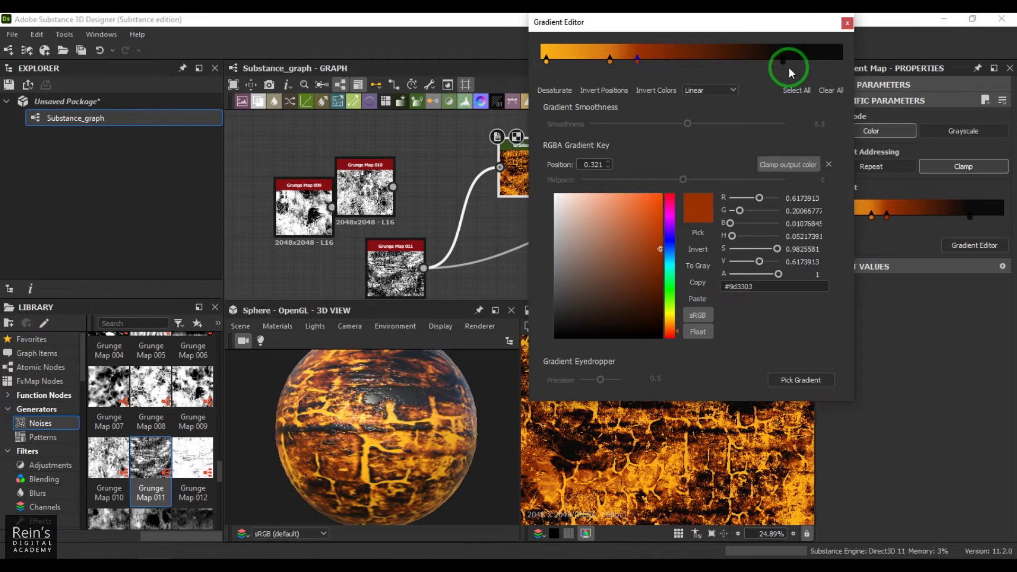
drag(784, 61, 659, 64)
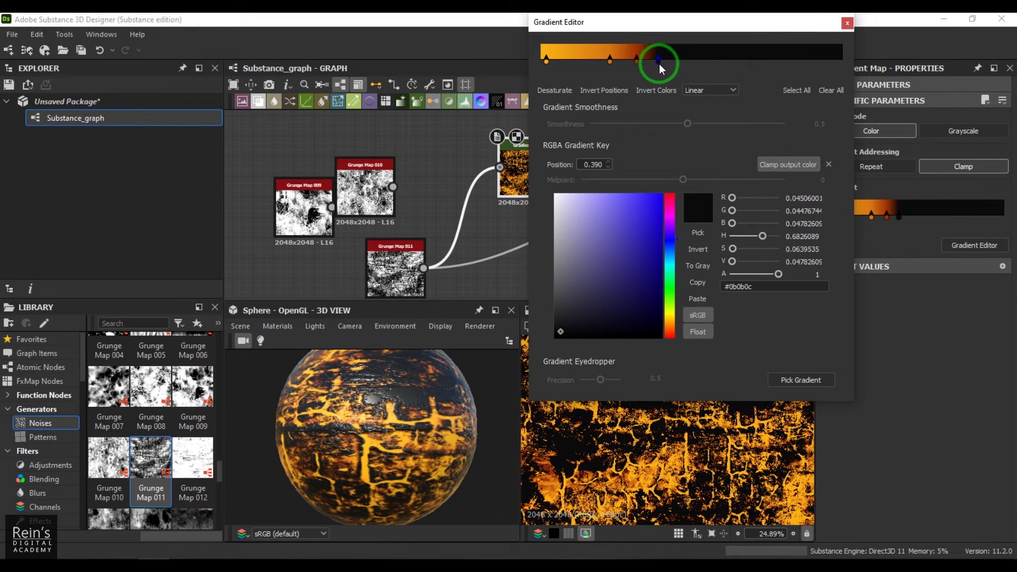
- Shift the orange key left, make the leftmost key bright pale yellow, and tune the second key's orange
click(611, 60)
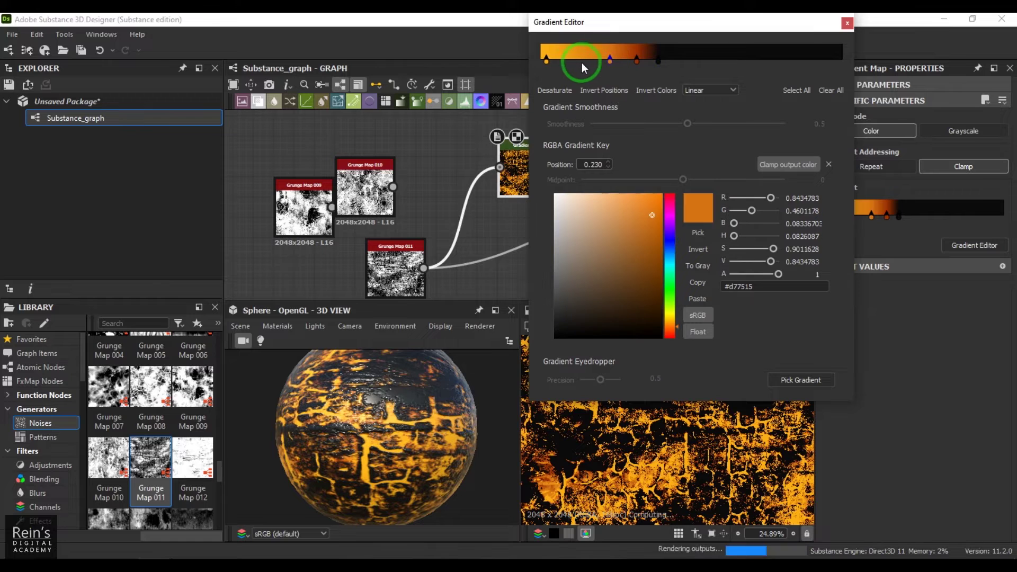
drag(582, 64, 565, 61)
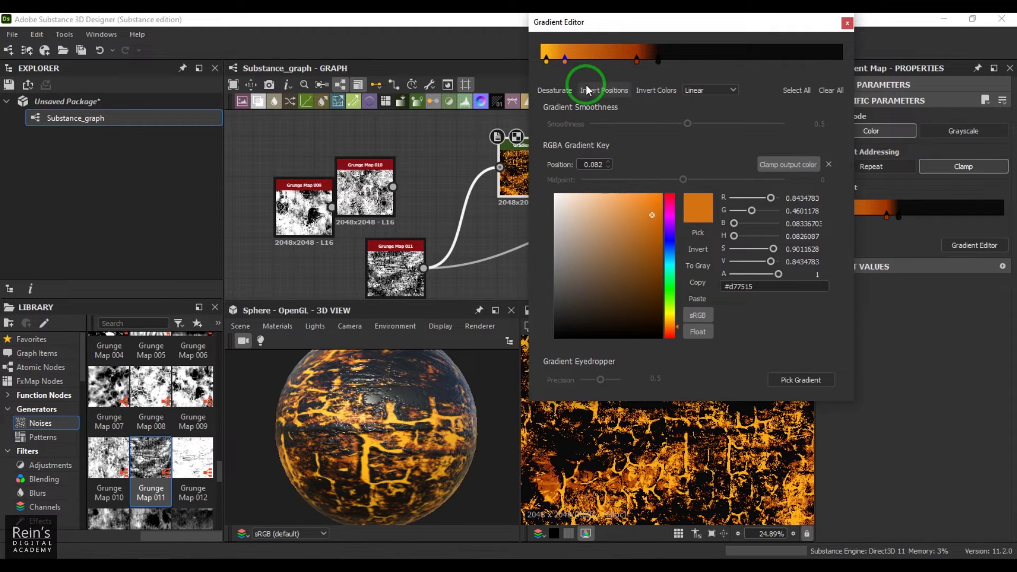
click(546, 59)
drag(614, 193, 623, 190)
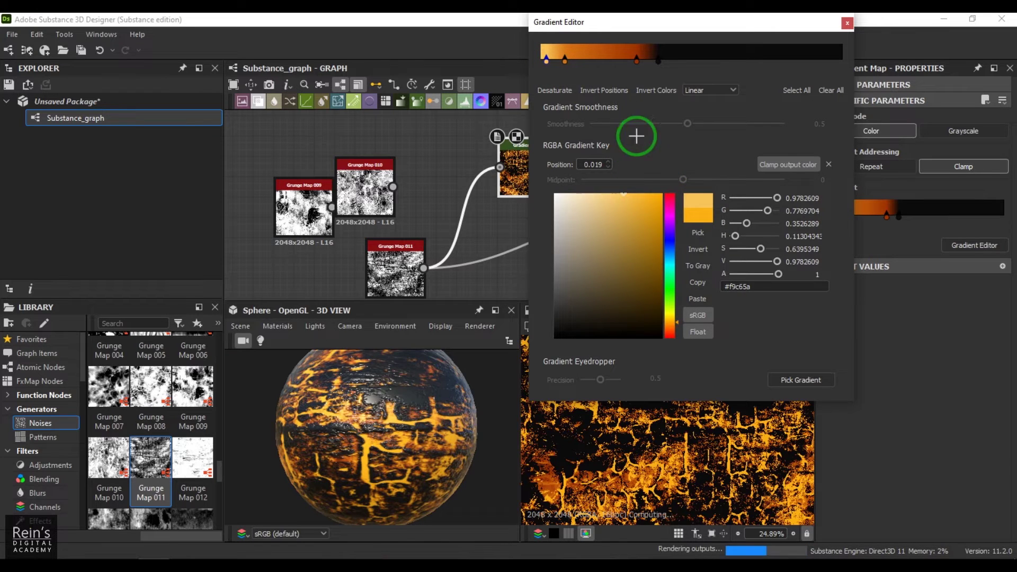
click(565, 61)
click(658, 236)
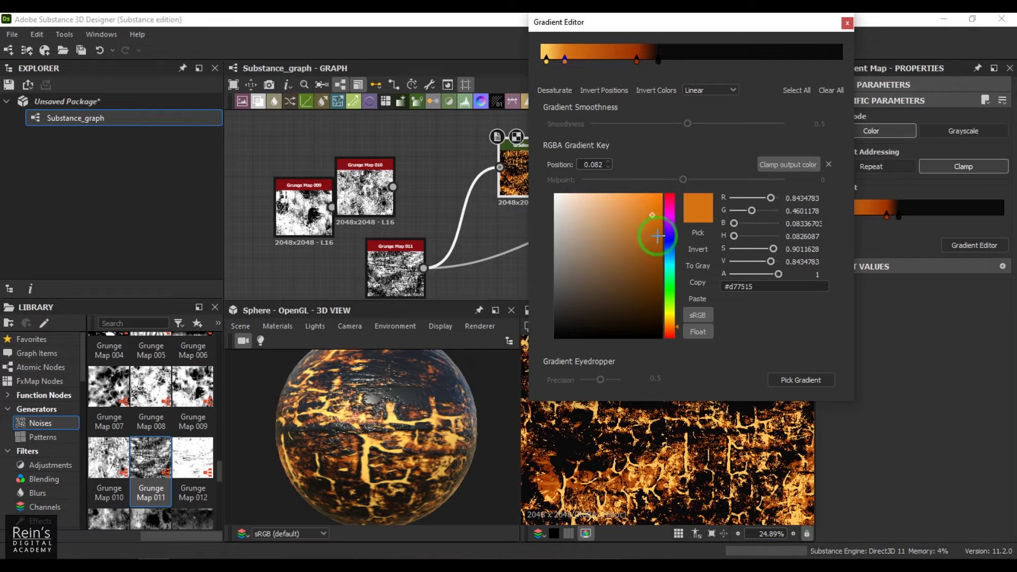
drag(654, 202, 656, 202)
drag(670, 335, 665, 293)
- Make the third key a deep red at position 0.215 and close the gradient editor
click(637, 60)
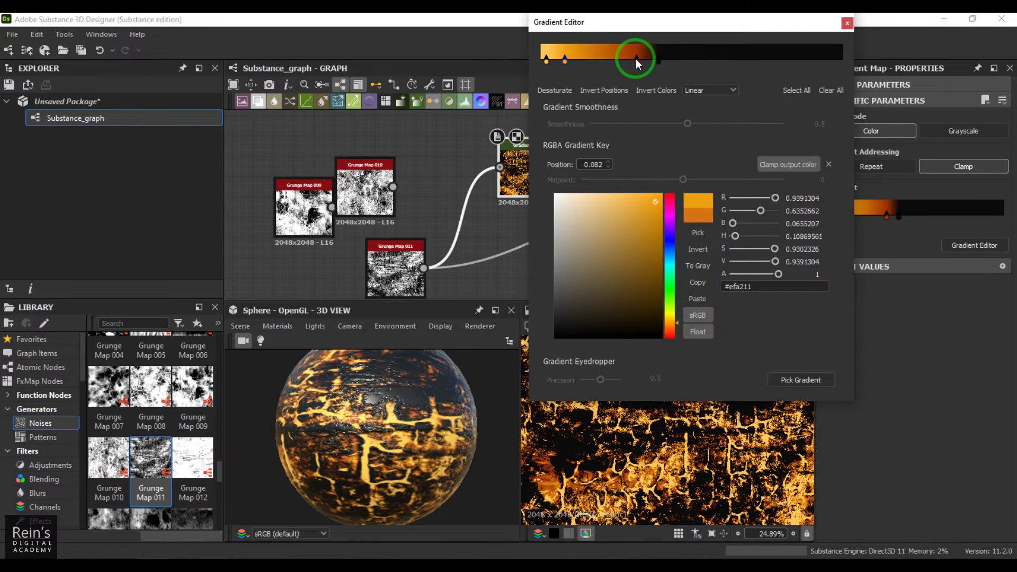
click(657, 222)
click(670, 333)
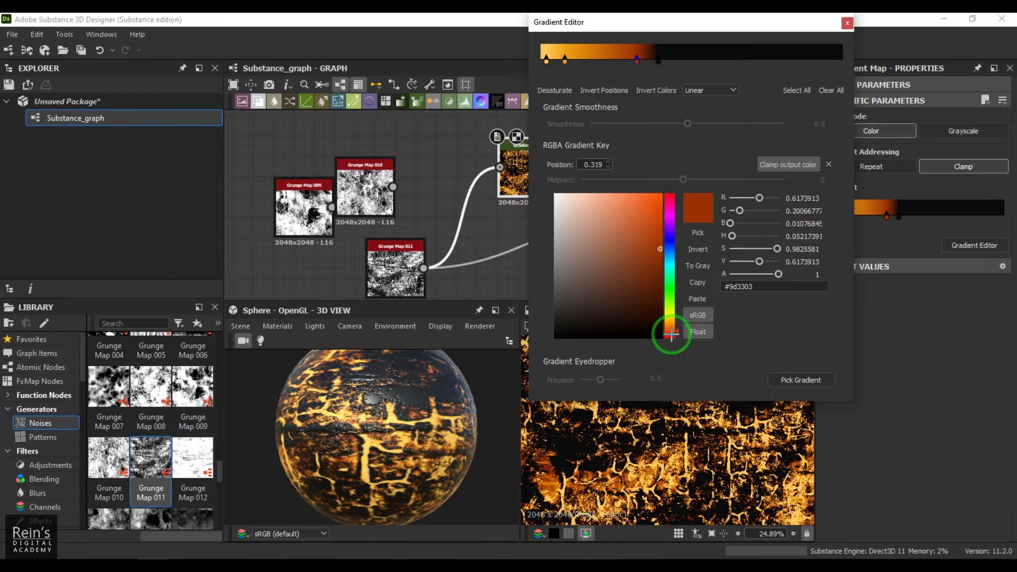
drag(656, 288, 663, 231)
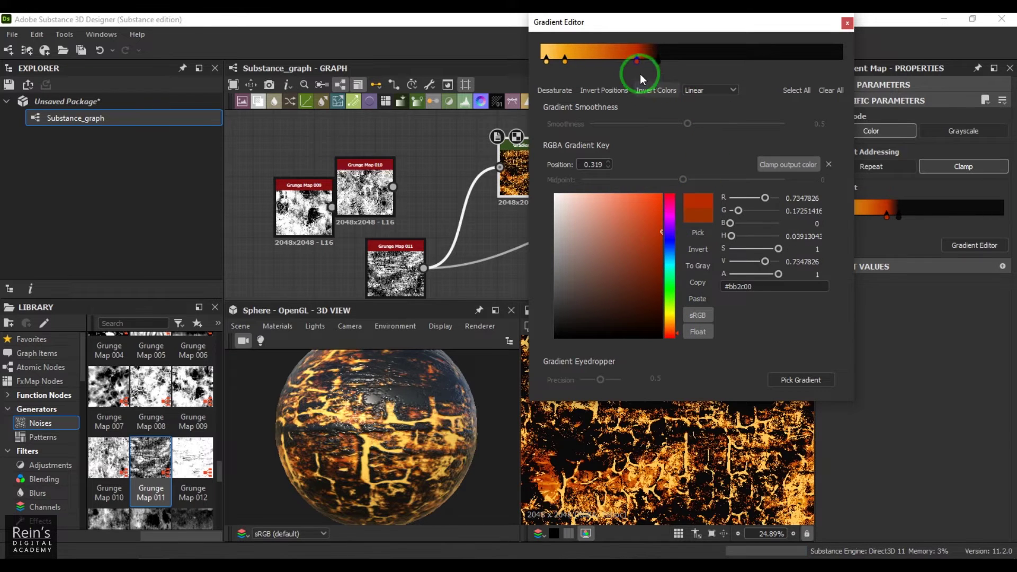
drag(637, 61, 606, 61)
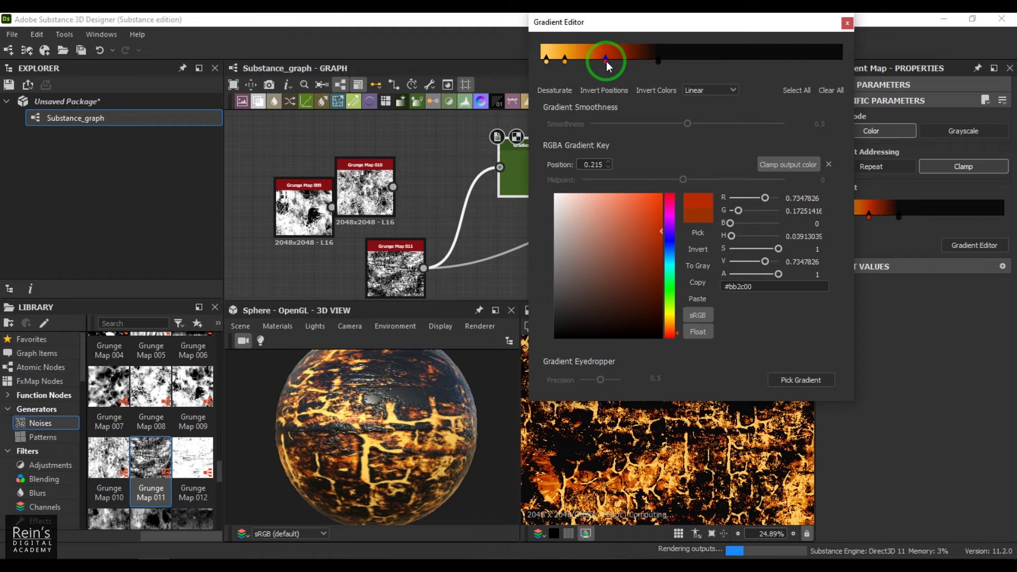
drag(316, 434, 427, 425)
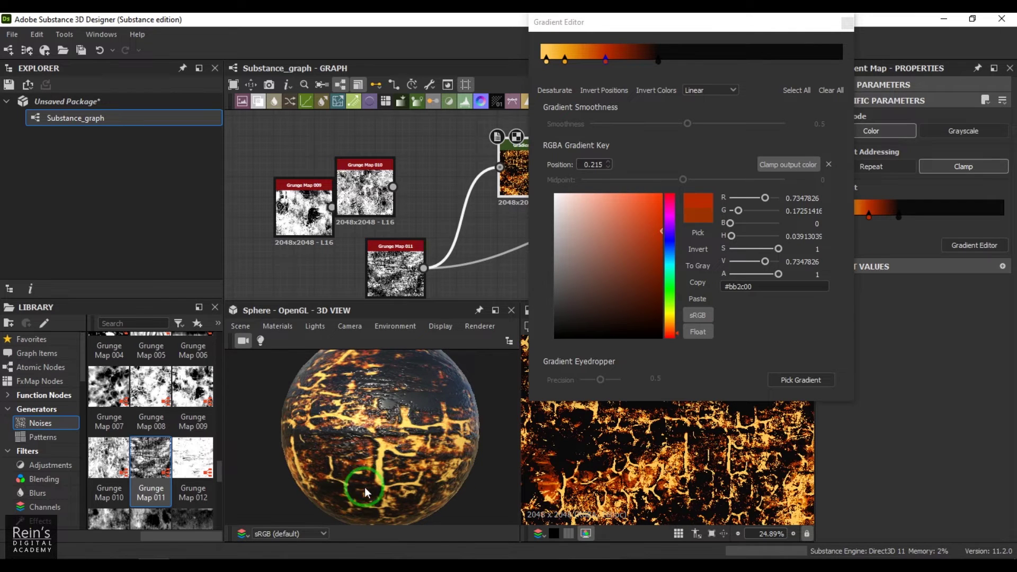
click(846, 26)
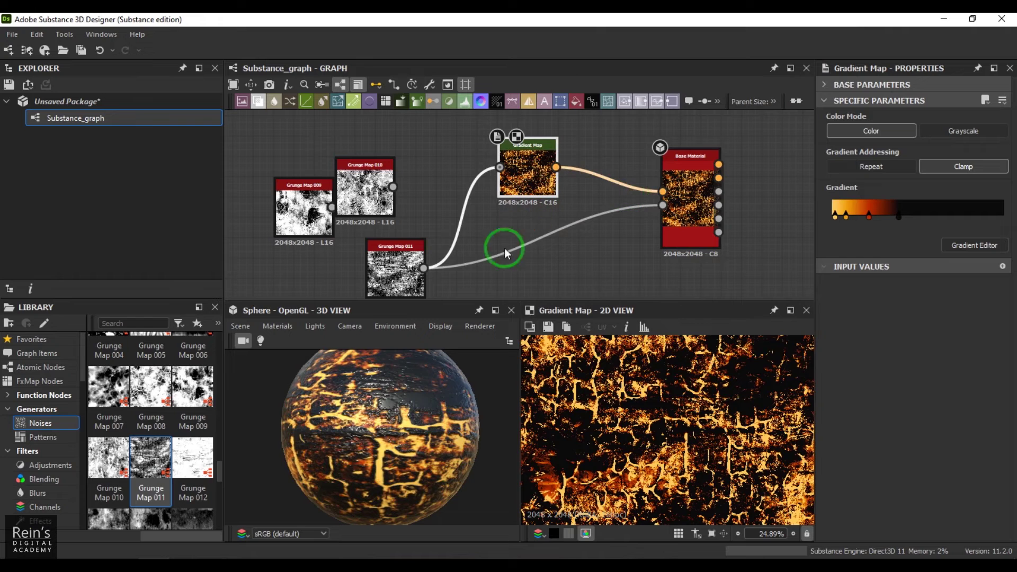
- Add Grunge Map 012 and feed it into Base Material and Gradient Map
drag(453, 195, 415, 221)
drag(398, 269, 427, 201)
drag(186, 457, 646, 216)
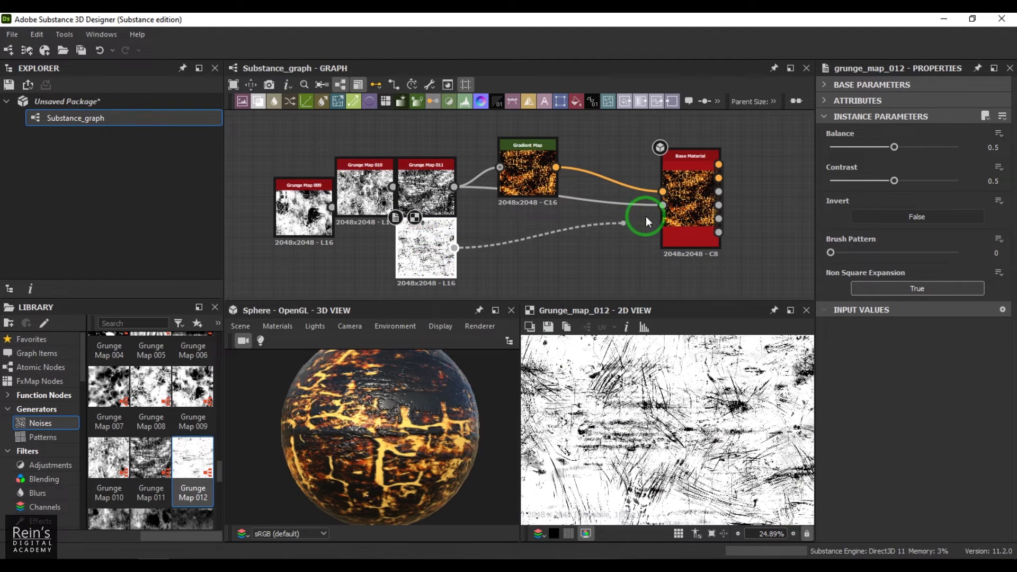
drag(454, 250, 513, 175)
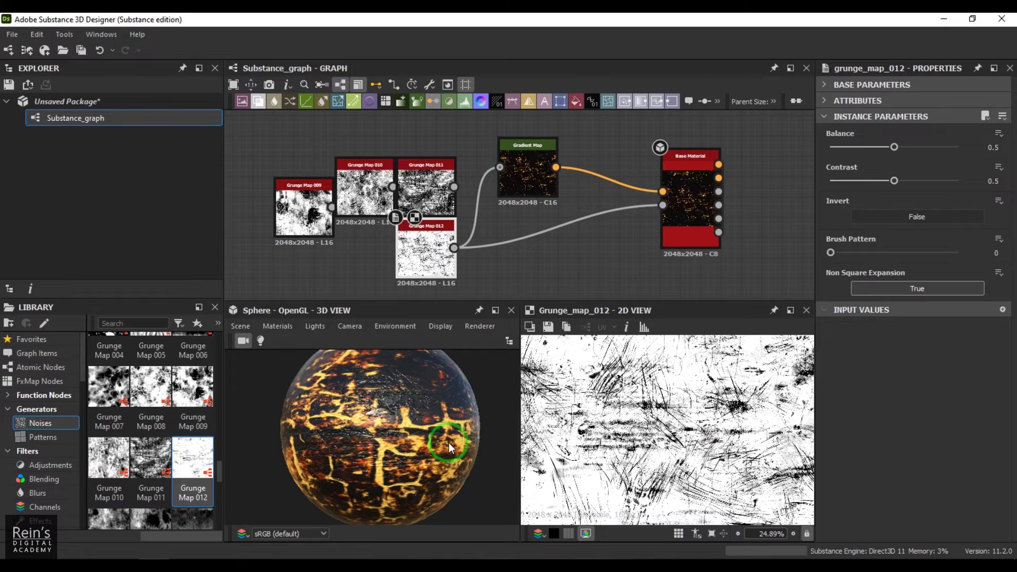
drag(453, 446, 377, 451)
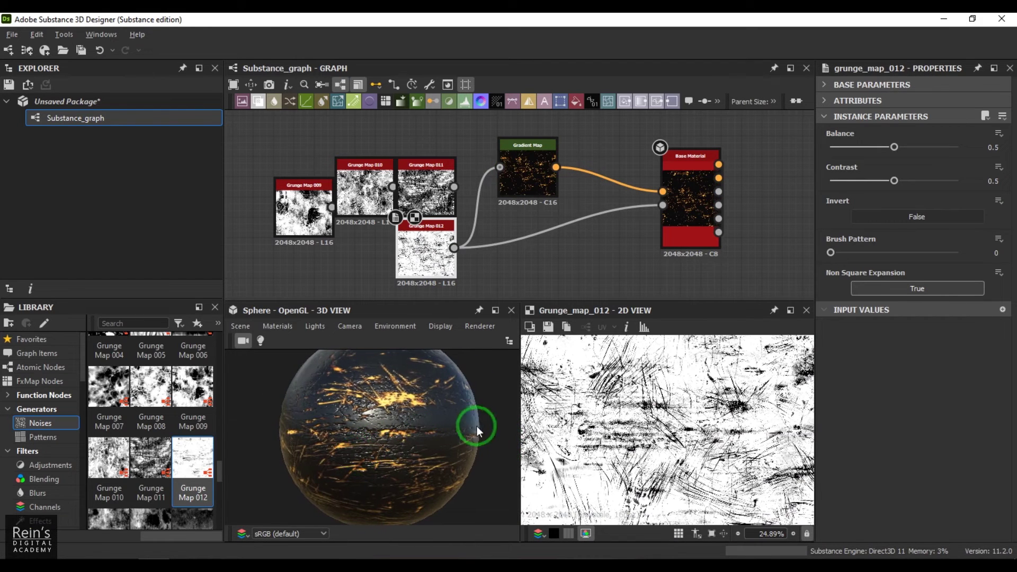
- Delete the unused Grunge Maps 009, 010 and 011
middle_drag(420, 228, 423, 248)
drag(469, 171, 273, 233)
drag(431, 201, 399, 160)
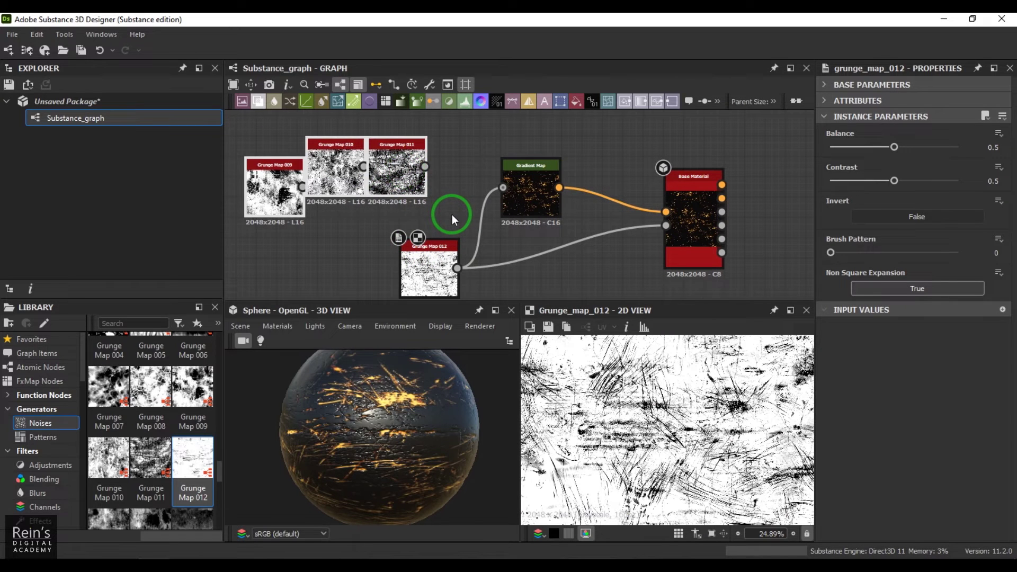
key(Delete)
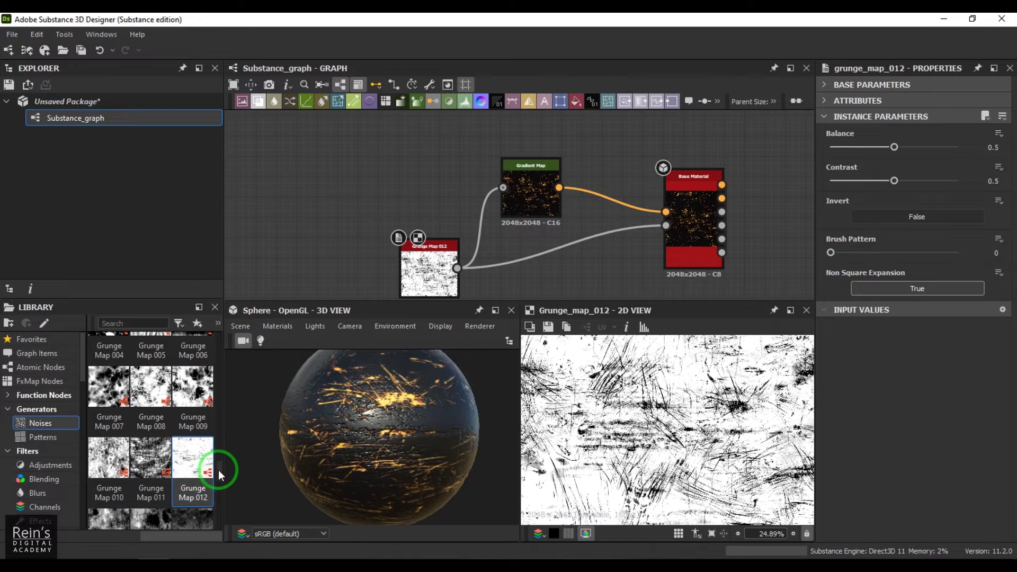
- Add Grunge Map 013, connect it to Base Material, and delete Grunge Map 012
drag(218, 470, 211, 481)
drag(109, 447, 380, 220)
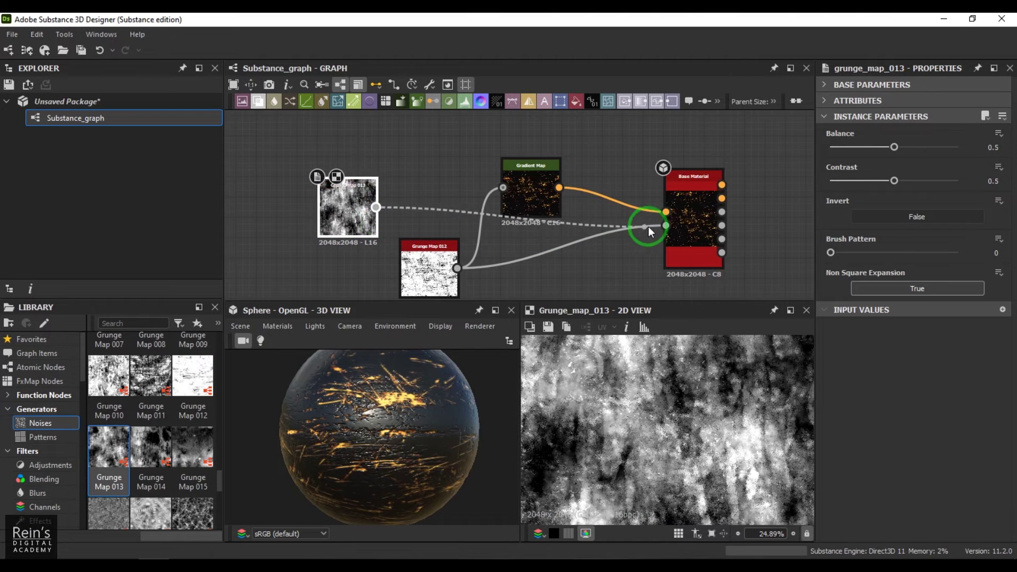
drag(648, 227, 657, 226)
drag(428, 273, 429, 151)
drag(361, 234, 361, 276)
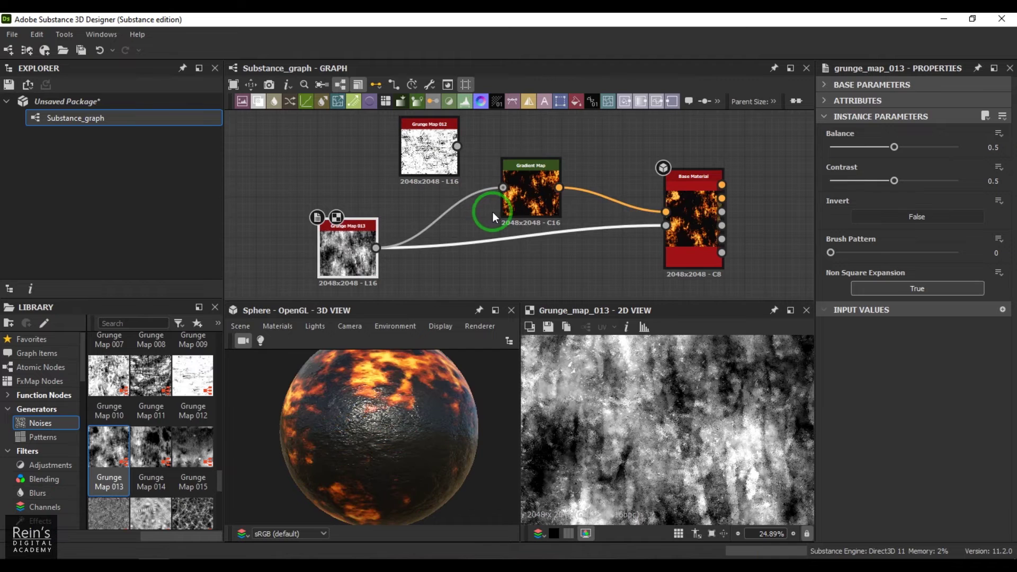
click(448, 169)
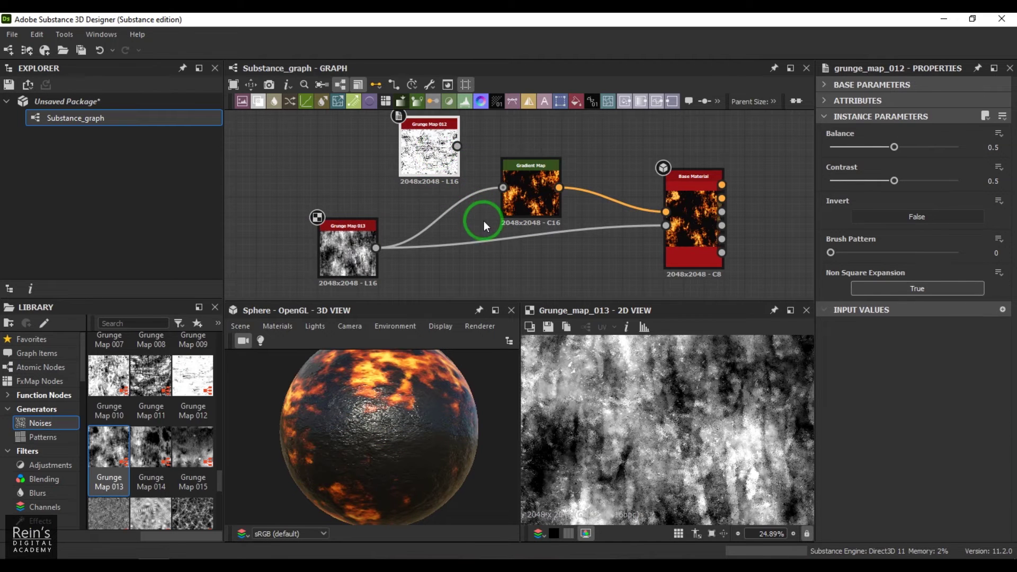
key(Delete)
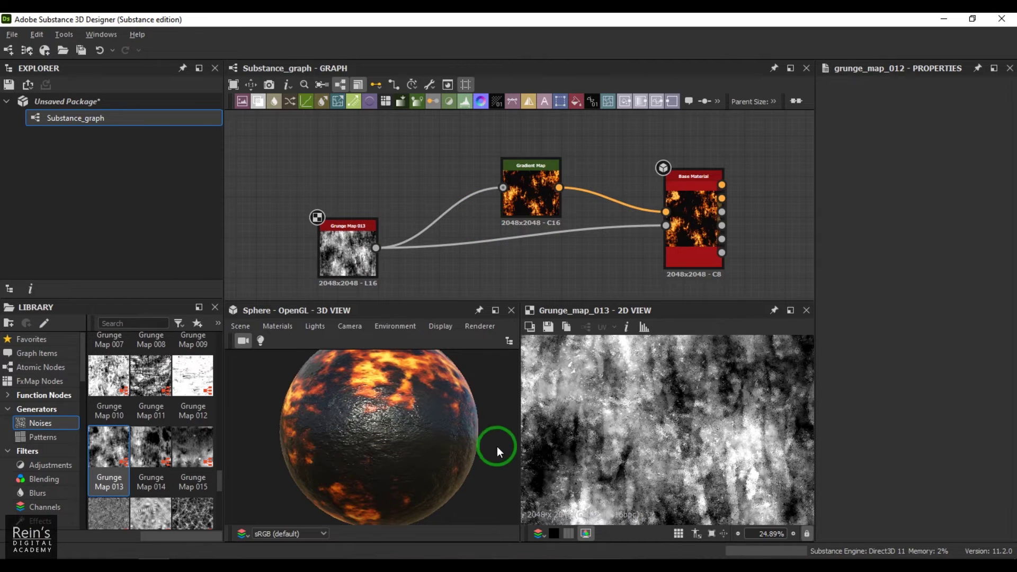
- Raise Grunge Map 013's Balance to 0.55 and add Grunge Map 014
scroll(477, 445, down, 2)
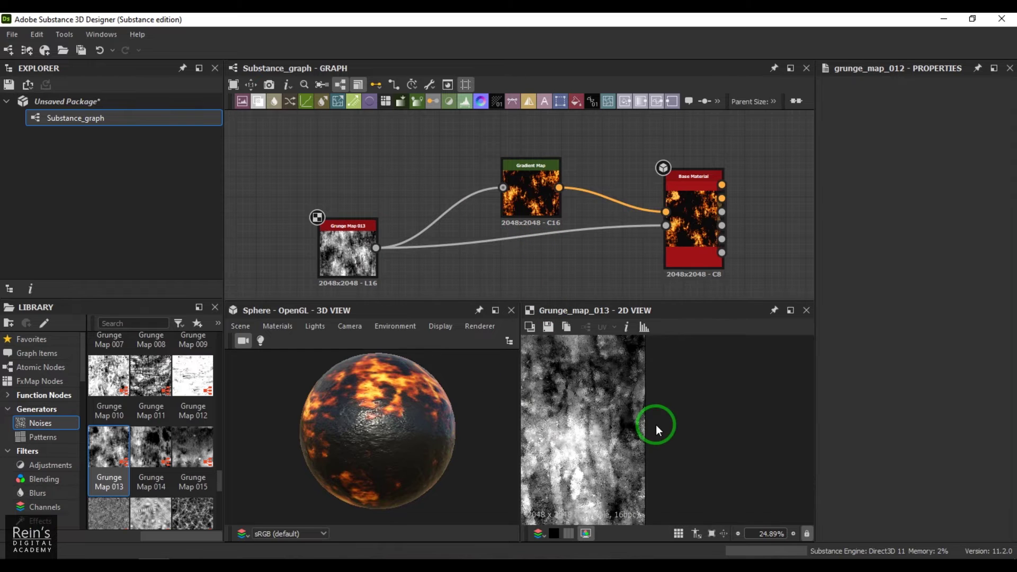
scroll(655, 424, down, 3)
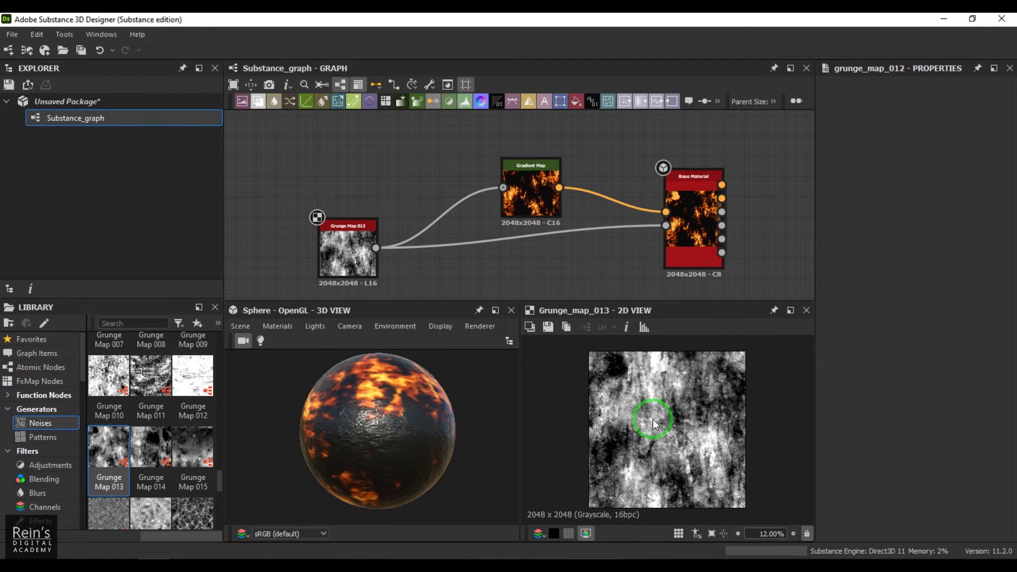
drag(381, 426, 477, 434)
click(347, 273)
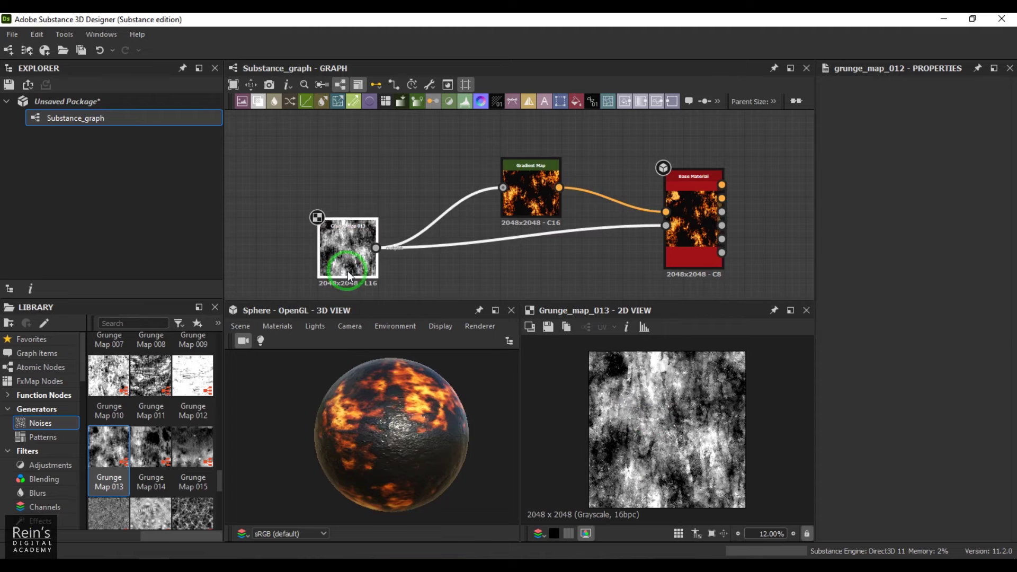
mouse_move(918, 149)
mouse_down()
mouse_move(878, 147)
mouse_move(918, 147)
mouse_up()
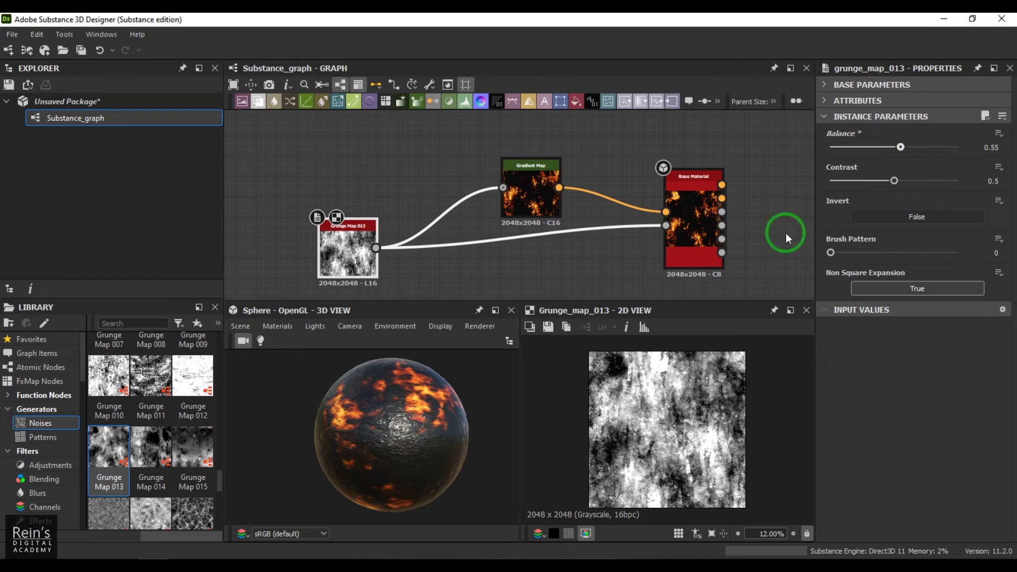
drag(146, 460, 666, 225)
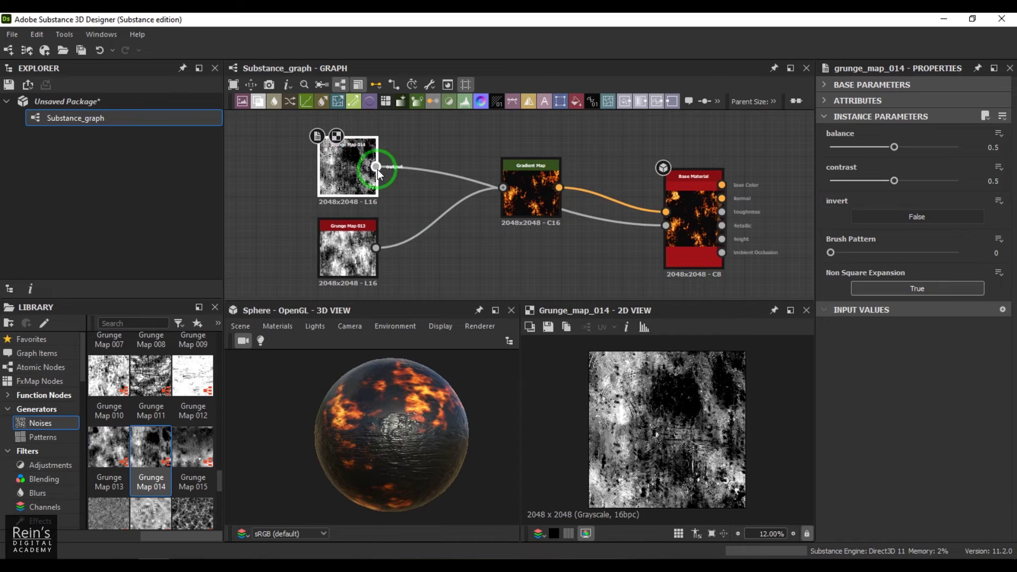
- Delete Grunge Map 013 and move Grunge Map 014 into its place as the sole driver
click(362, 268)
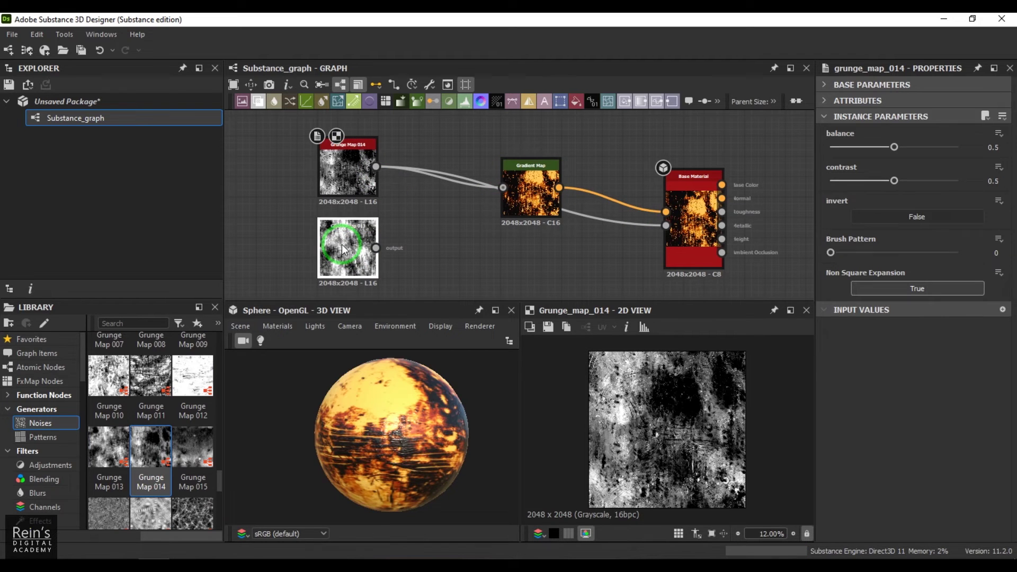
key(Delete)
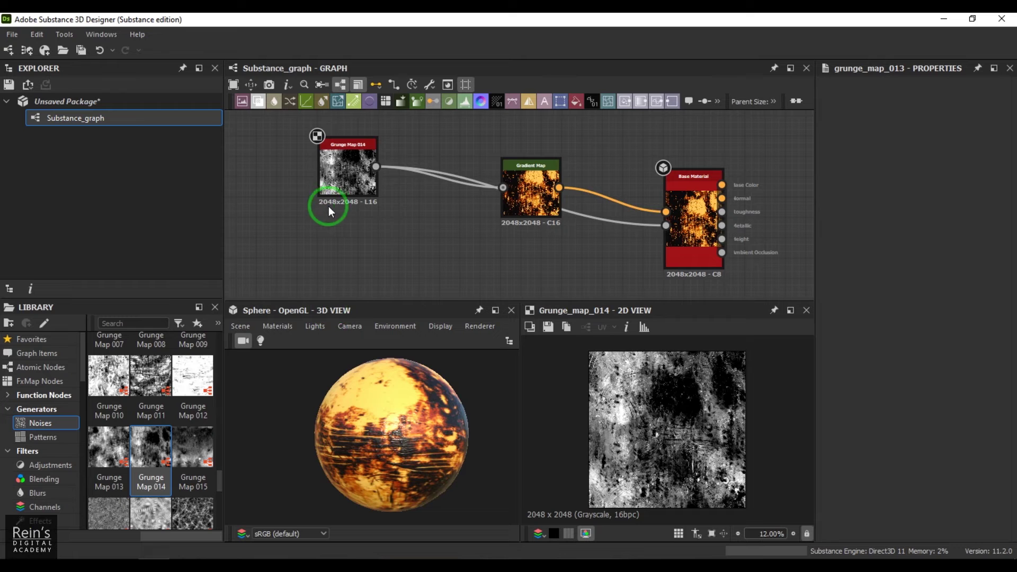
drag(329, 205, 390, 285)
scroll(662, 392, up, 1)
scroll(662, 392, up, 3)
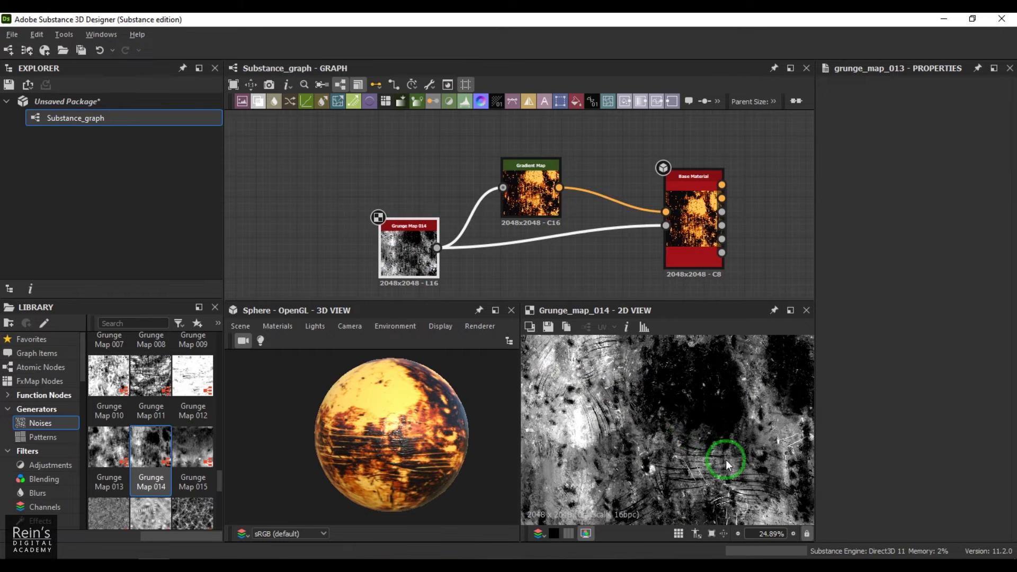
scroll(692, 432, up, 2)
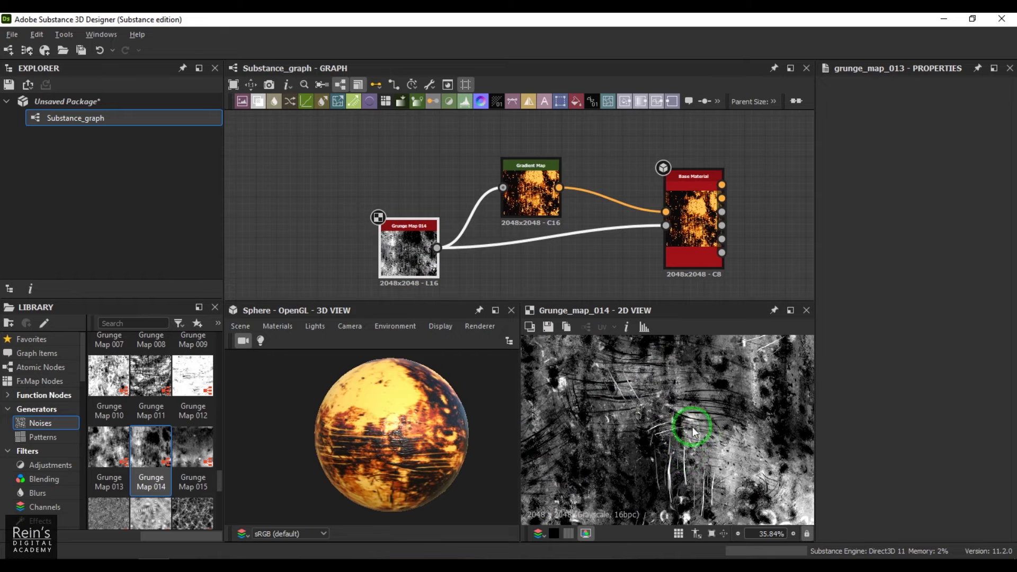
scroll(402, 473, up, 3)
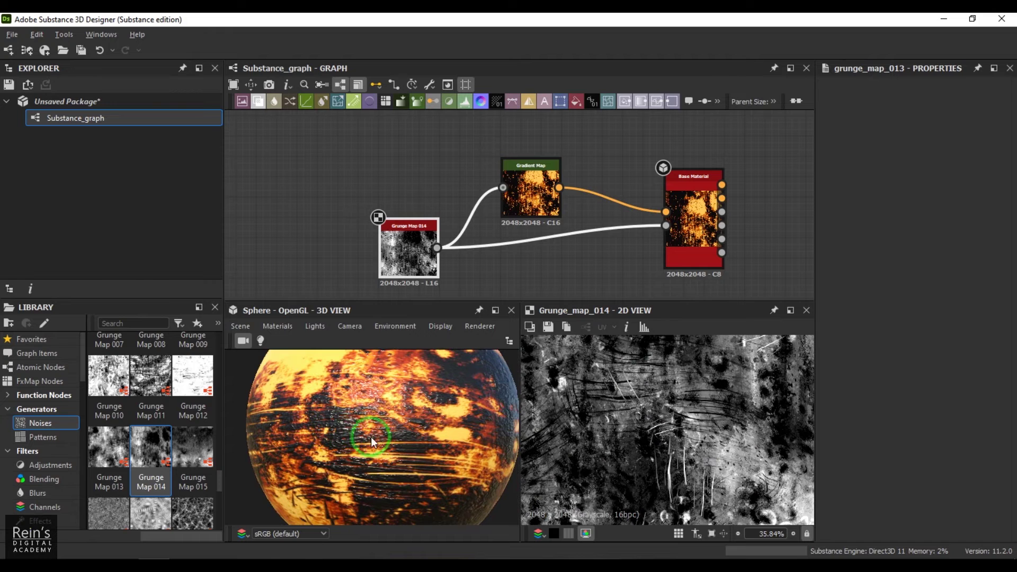
drag(337, 423, 355, 440)
double_click(522, 212)
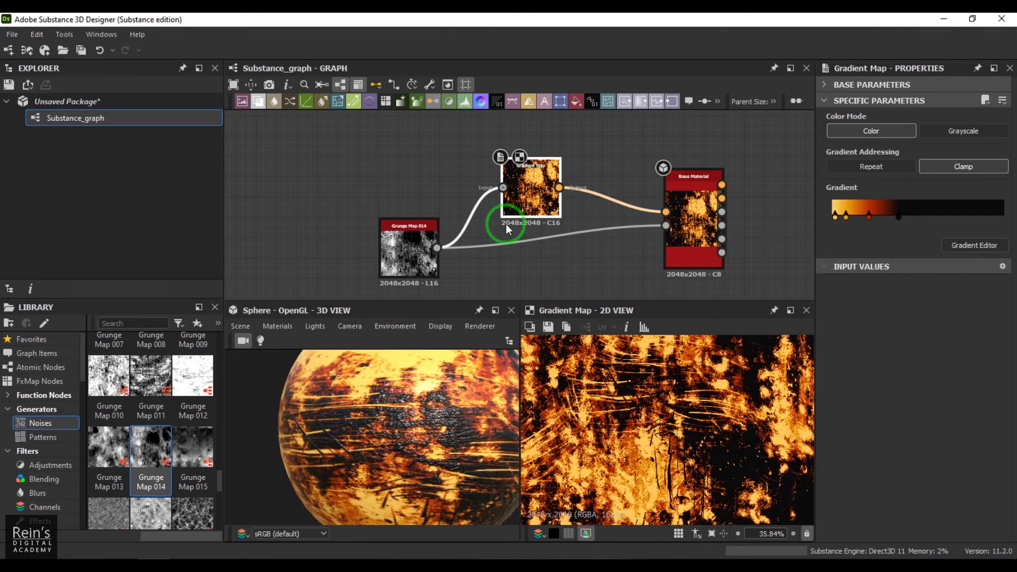
- Recolour the orange gradient key to a medium blue
click(975, 246)
drag(464, 472, 452, 443)
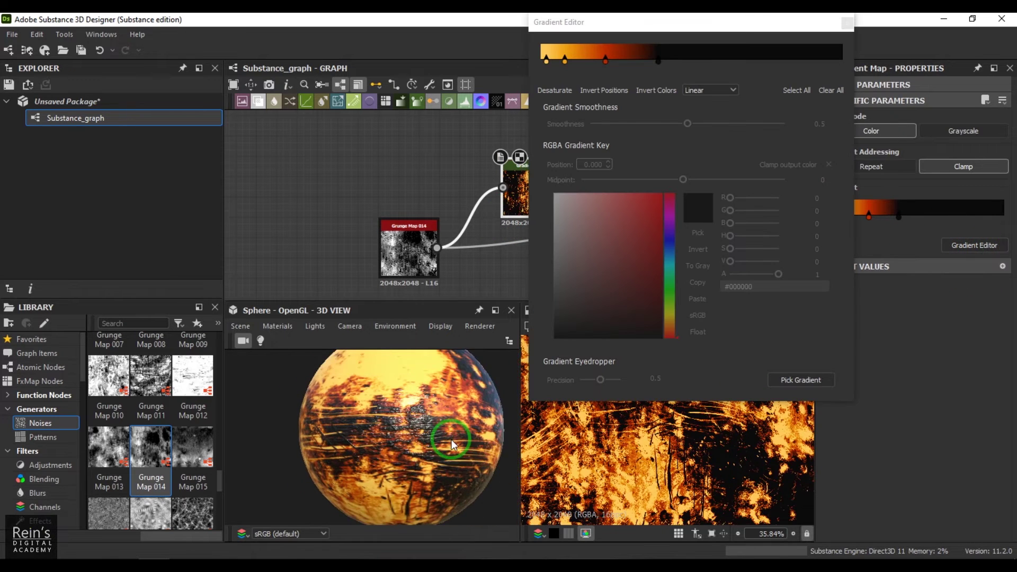
click(565, 60)
drag(670, 249, 670, 256)
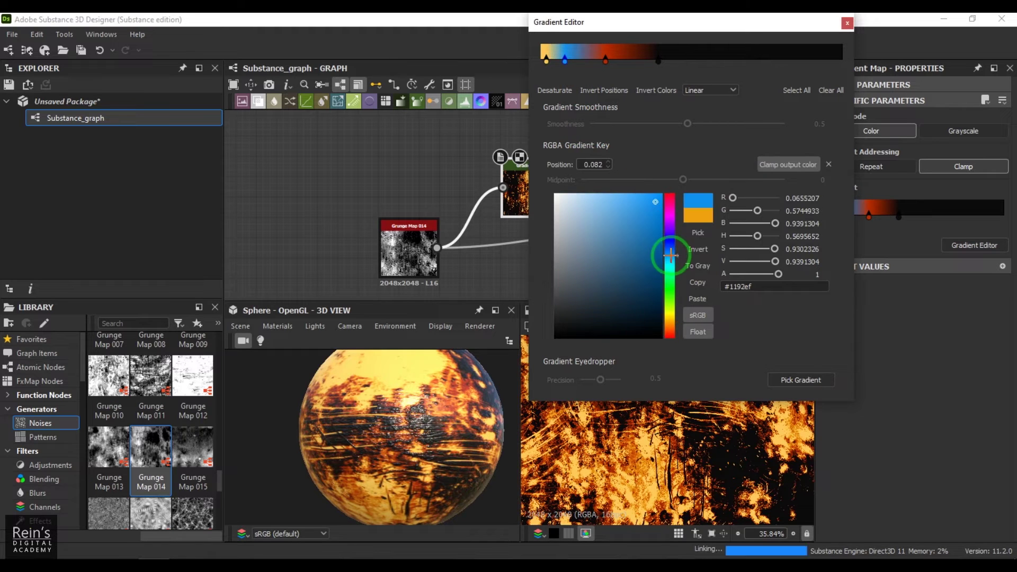
click(634, 221)
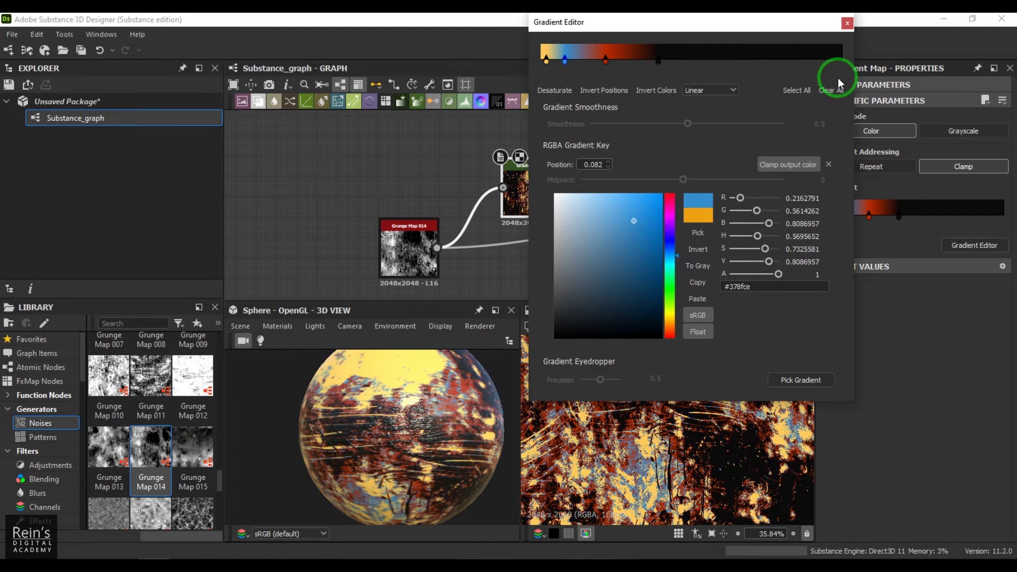
- Turn the red key dark blue and the leftmost yellow key a muted blue
click(605, 60)
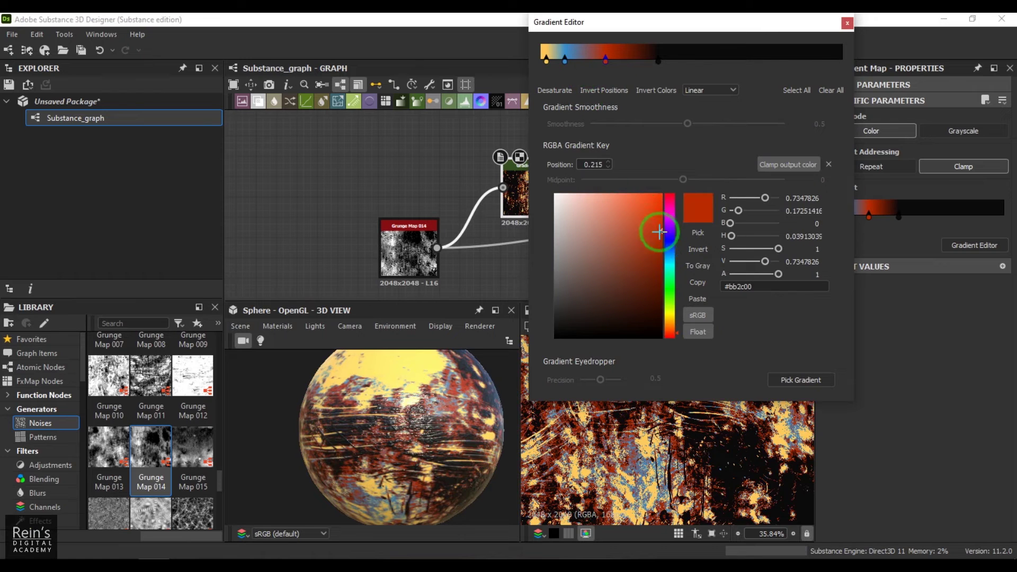
click(670, 245)
click(627, 232)
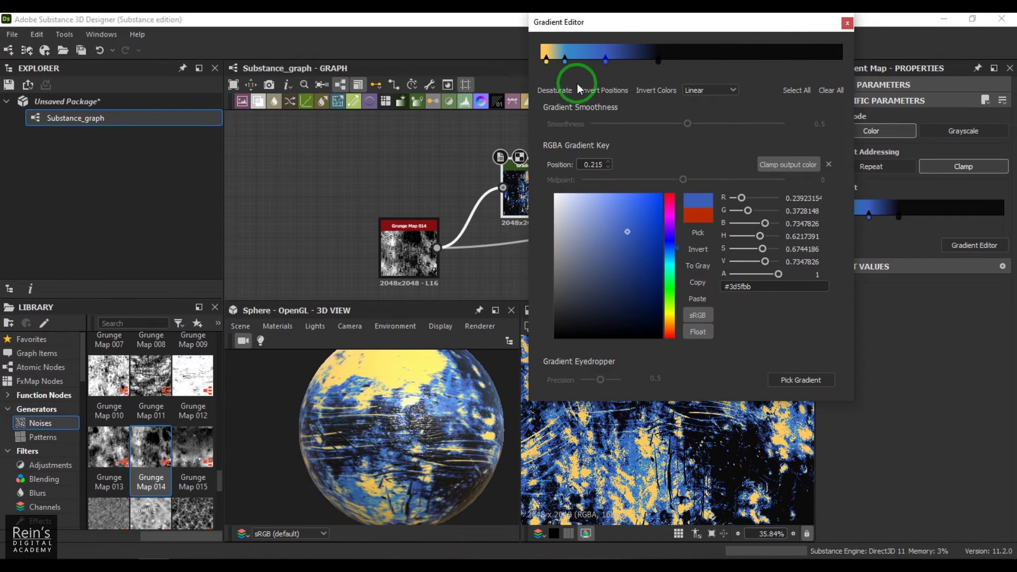
click(546, 59)
click(670, 249)
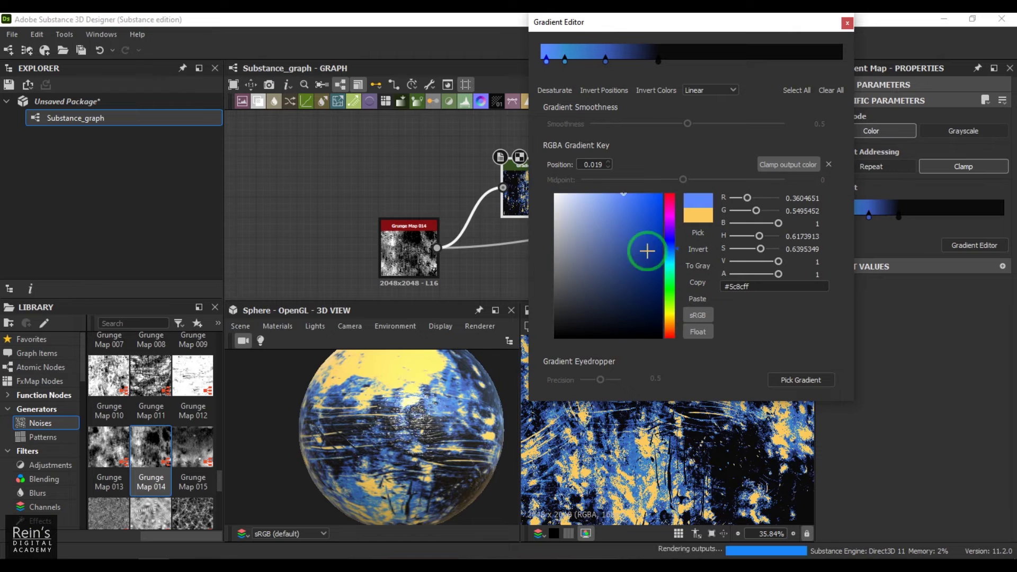
click(602, 244)
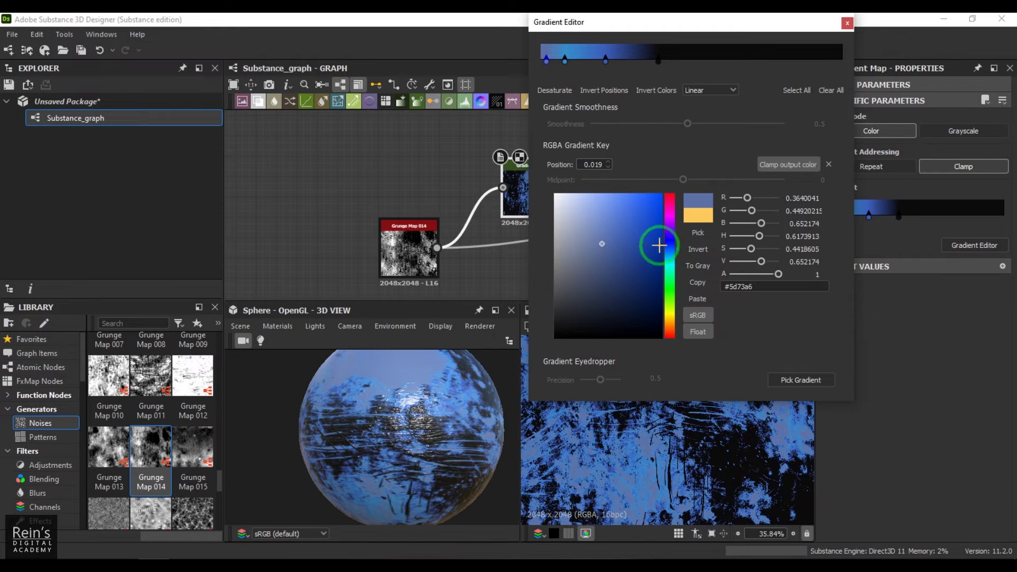
- Close the Gradient Editor and slide the gradient keys along the ramp
click(846, 24)
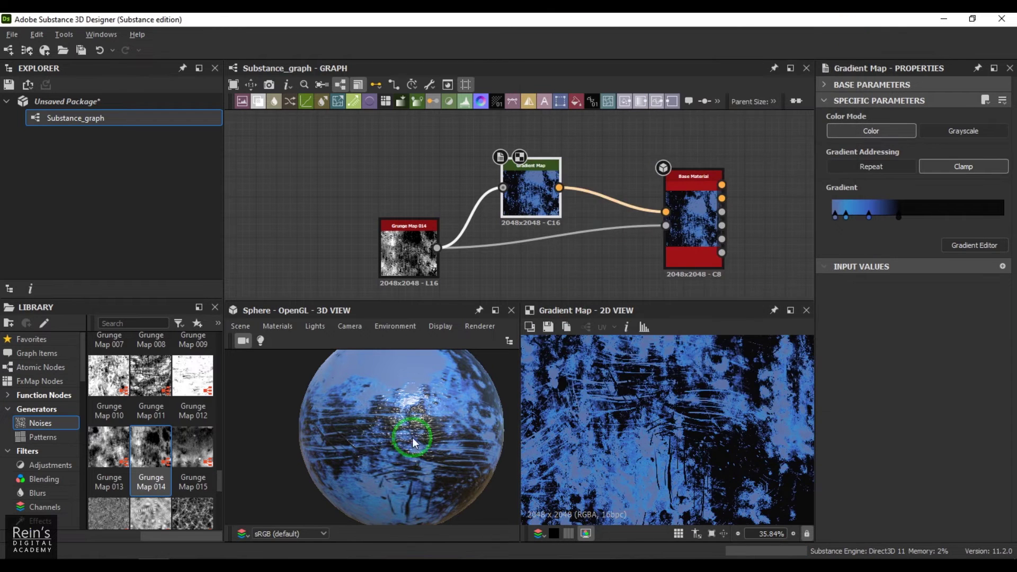
mouse_move(413, 438)
mouse_down()
mouse_move(393, 440)
mouse_move(507, 438)
mouse_move(291, 440)
mouse_move(418, 434)
mouse_up()
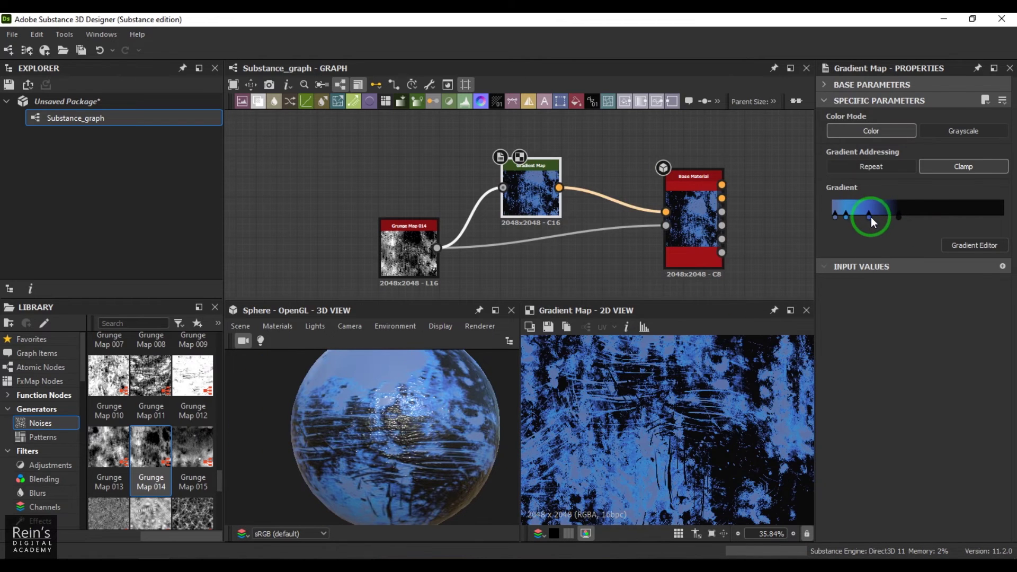
drag(871, 217, 844, 216)
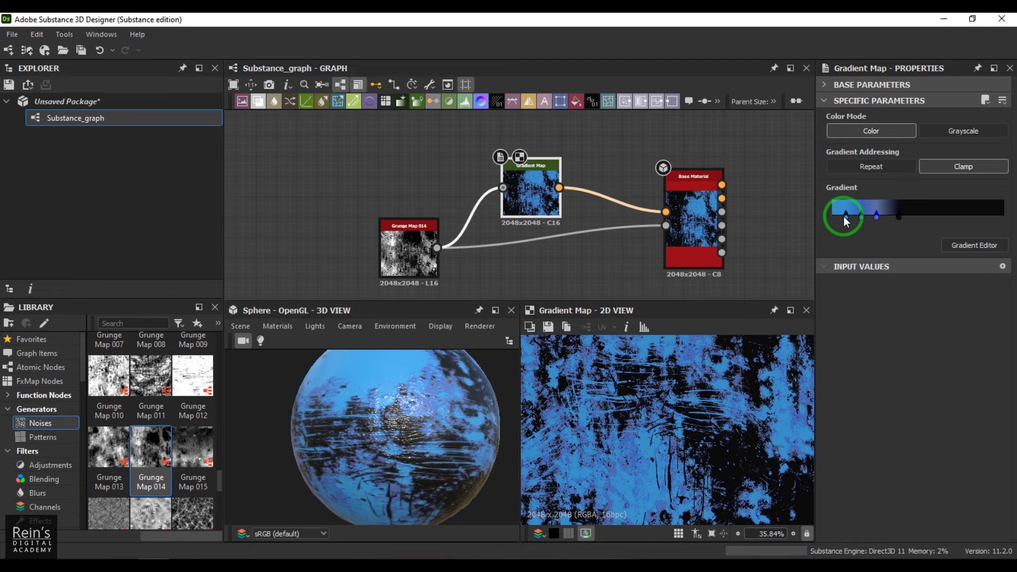
- Darken the third key's blue, make the second key near black, and move the light blue key to the start
click(877, 216)
click(963, 247)
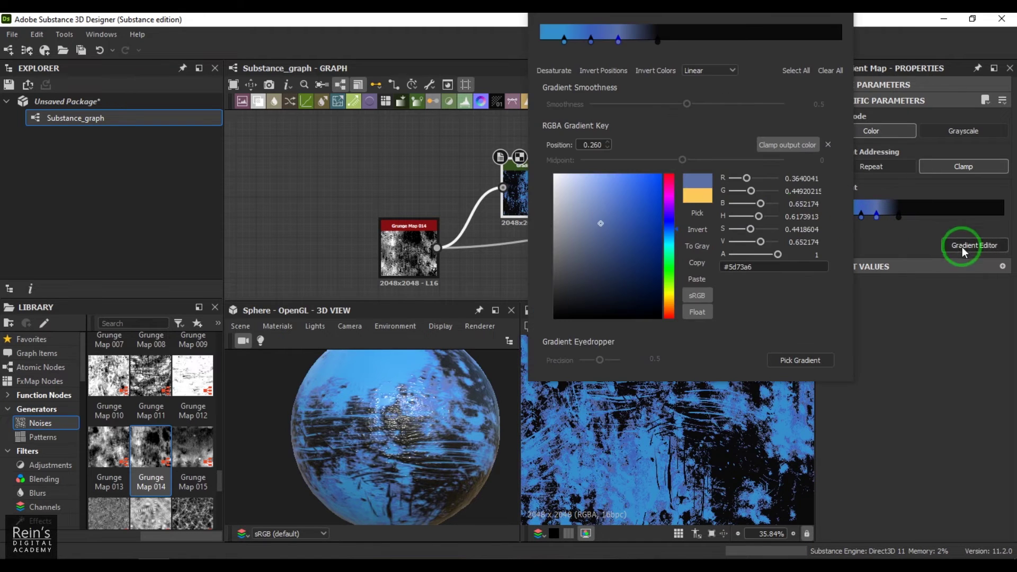
click(617, 259)
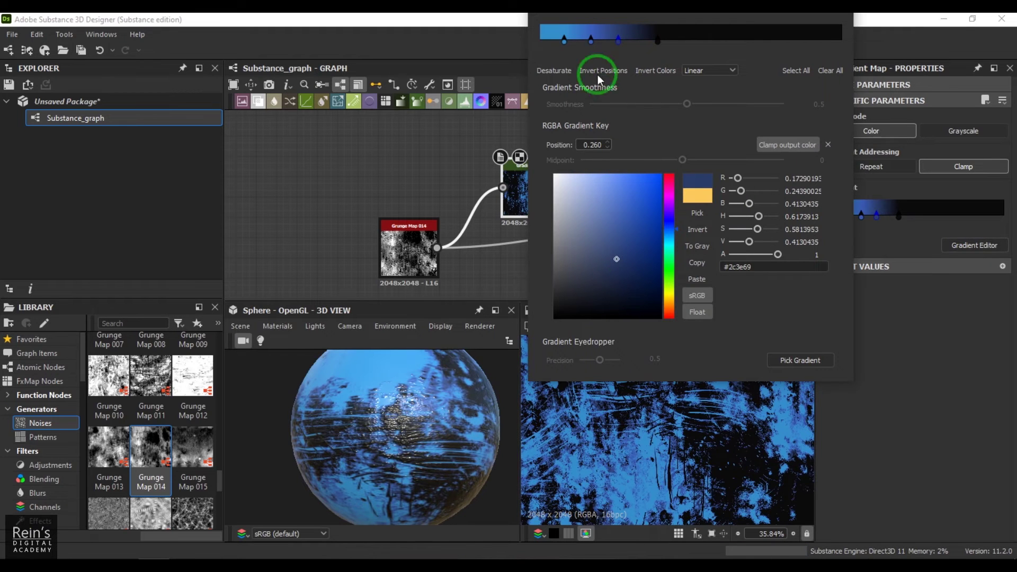
click(590, 40)
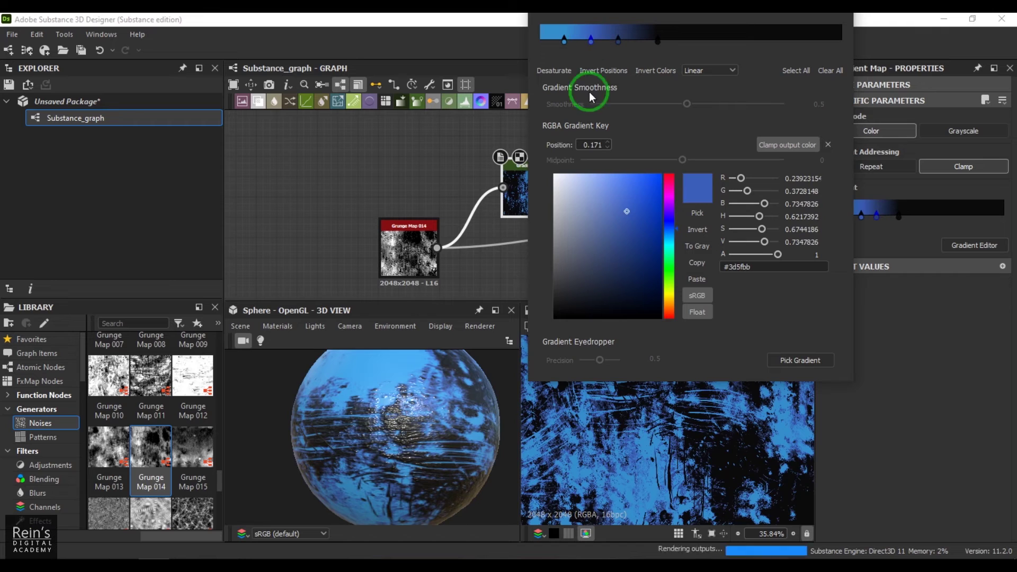
click(598, 292)
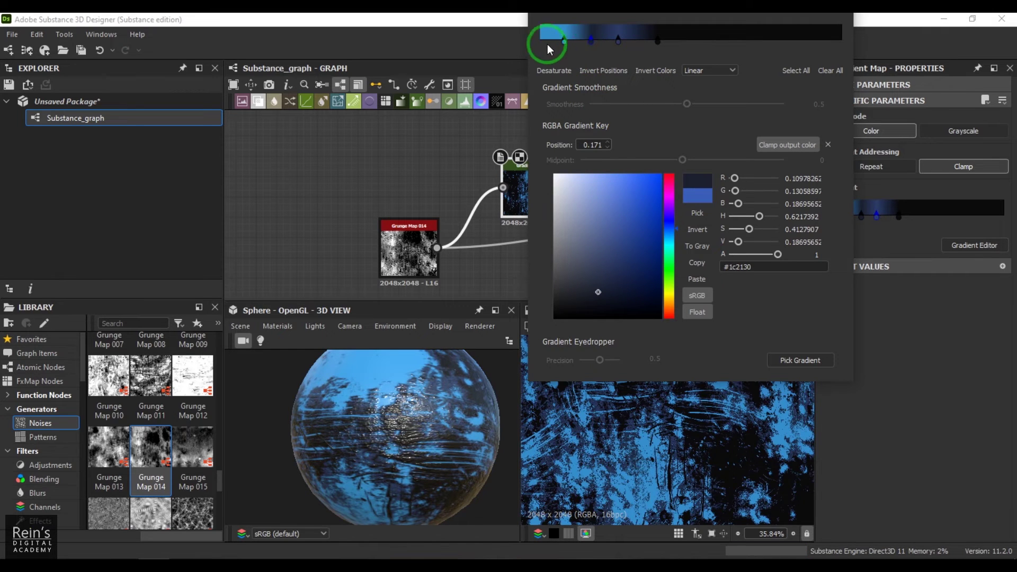
drag(563, 40, 510, 40)
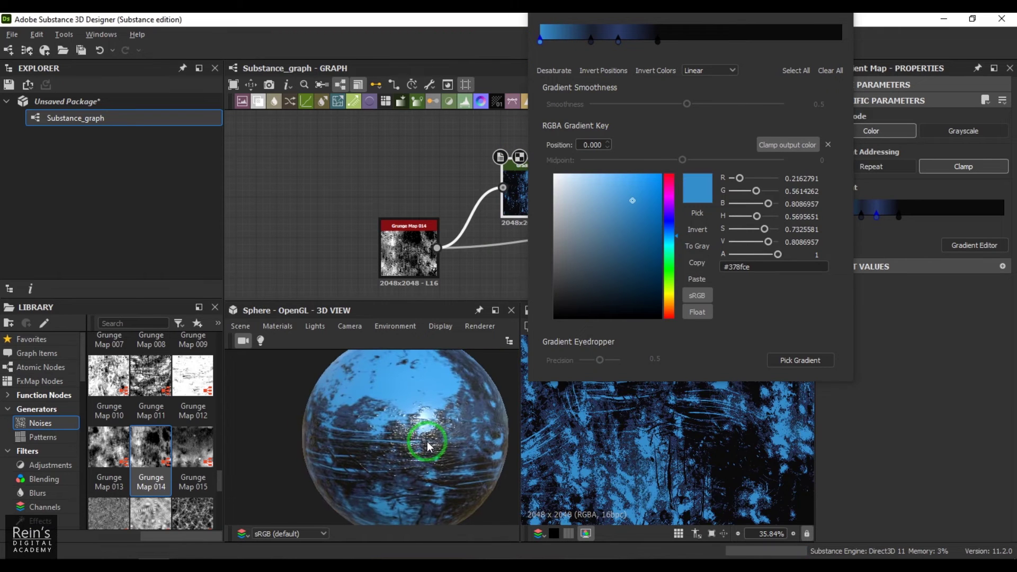
- Delete the gradient key at position 0.260 and close the Gradient Editor
drag(429, 447, 419, 445)
click(618, 39)
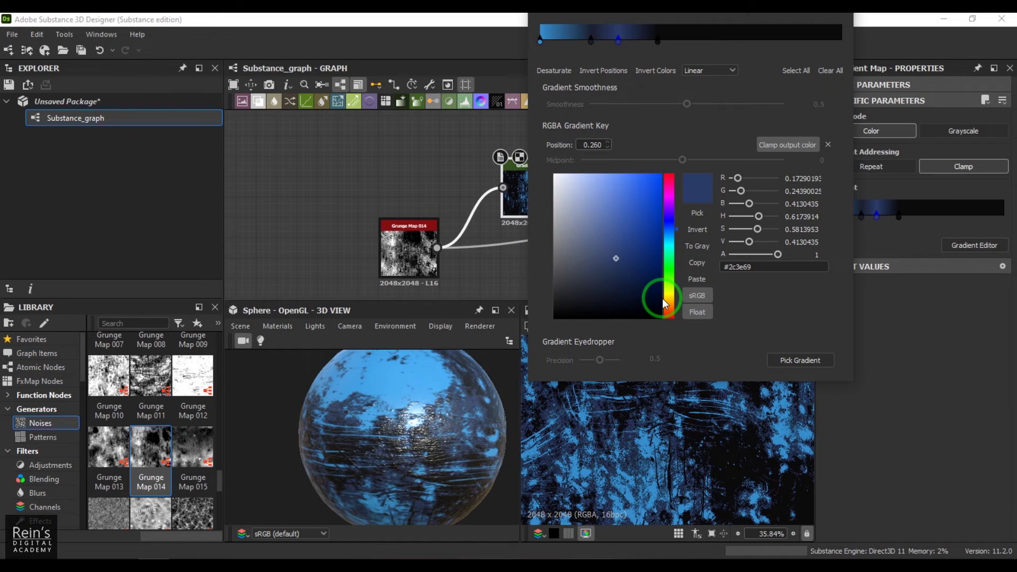
key(Delete)
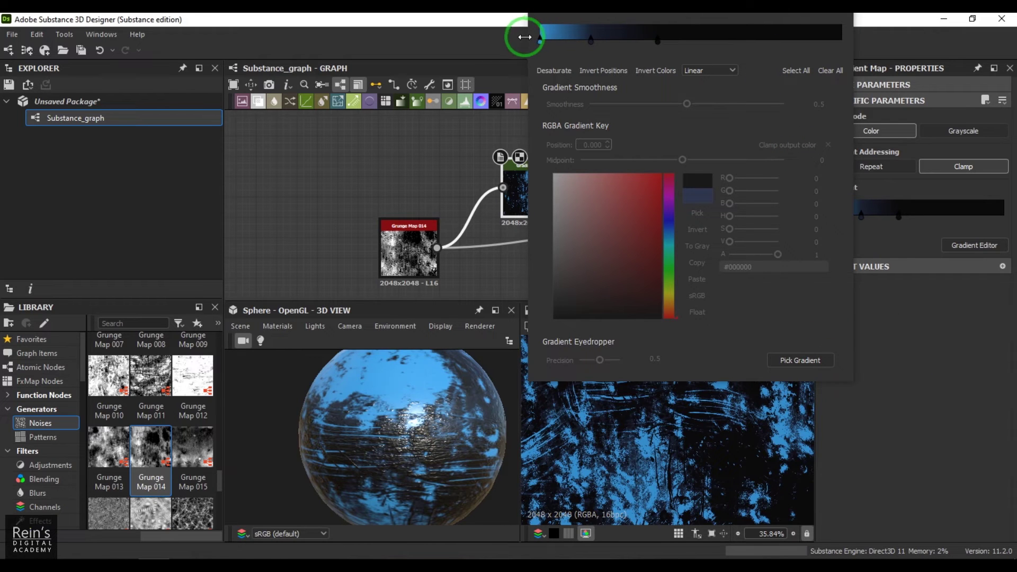
drag(529, 34, 568, 34)
click(847, 23)
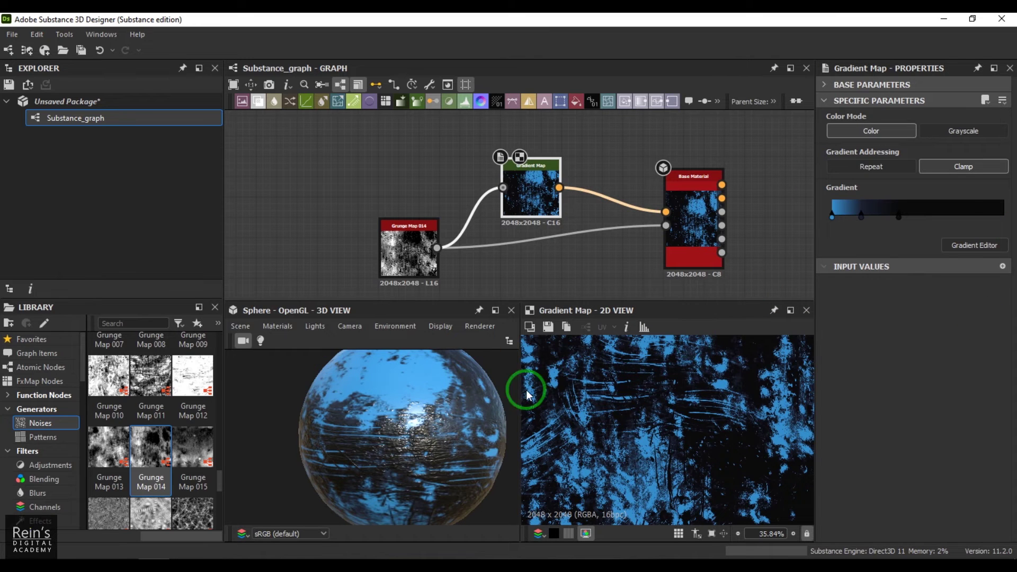
drag(399, 383, 416, 404)
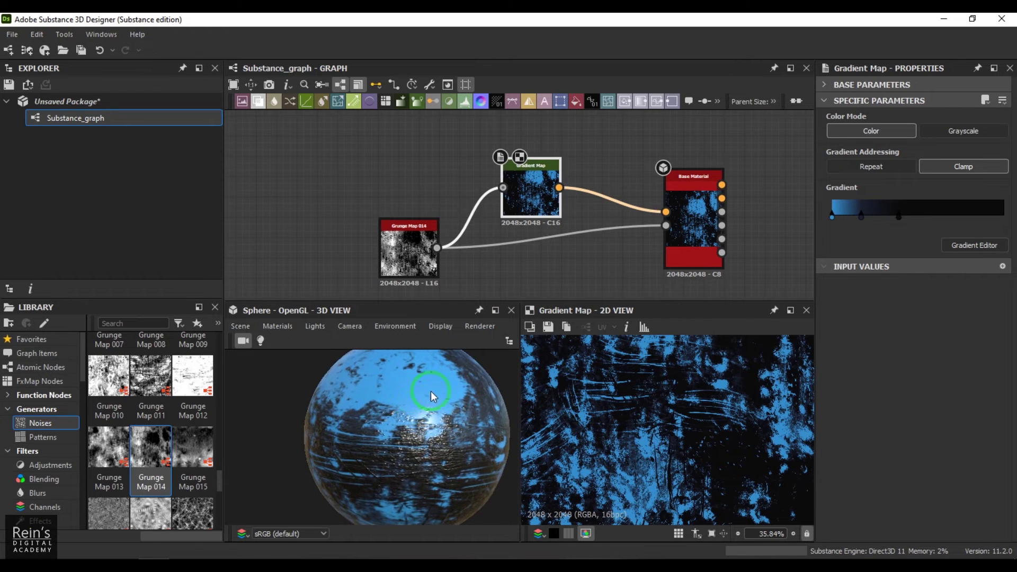
- Set the first gradient key to muted blue #2b597a and add a Grunge Map 015 node
click(984, 248)
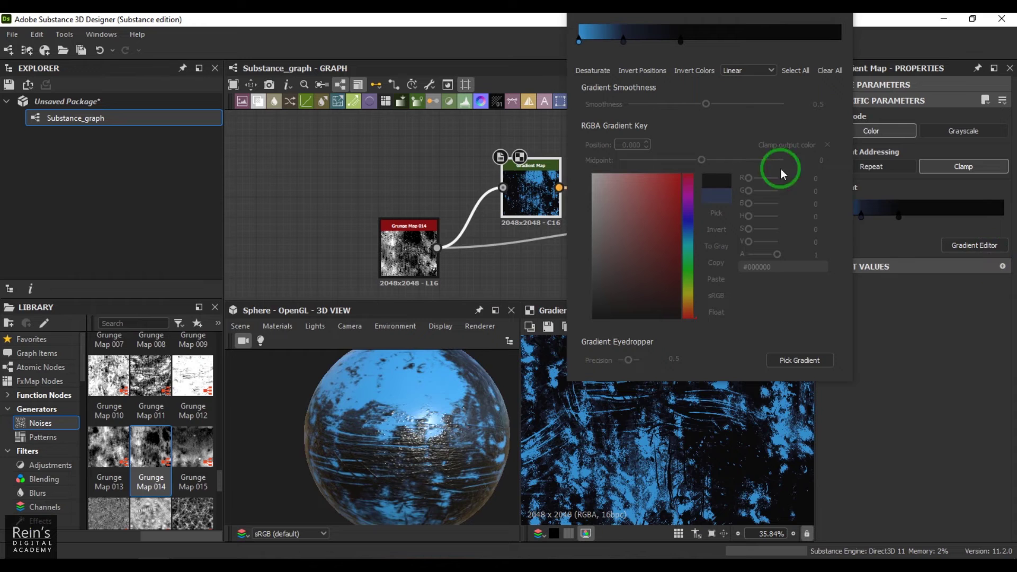
click(579, 40)
click(656, 236)
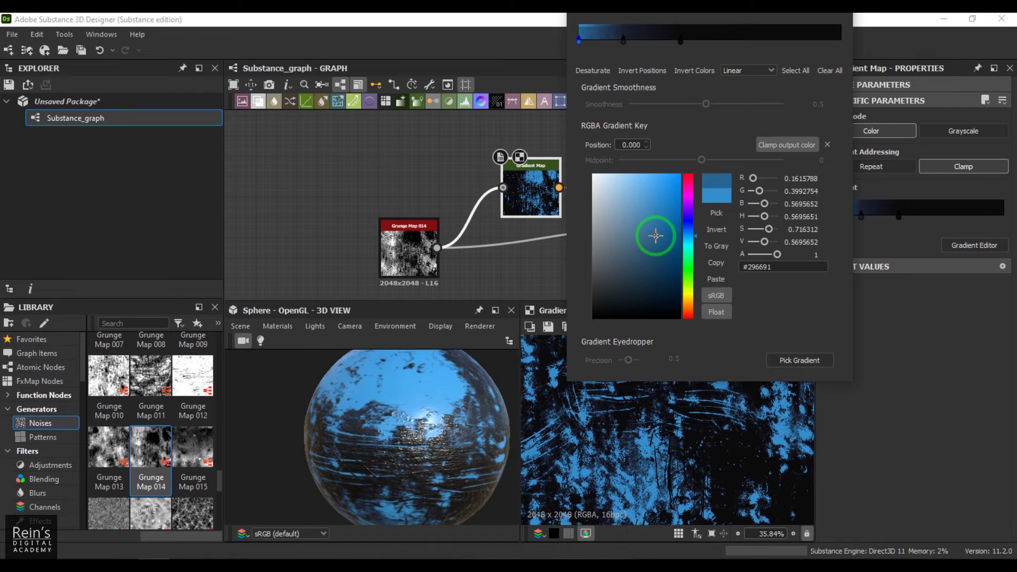
click(651, 257)
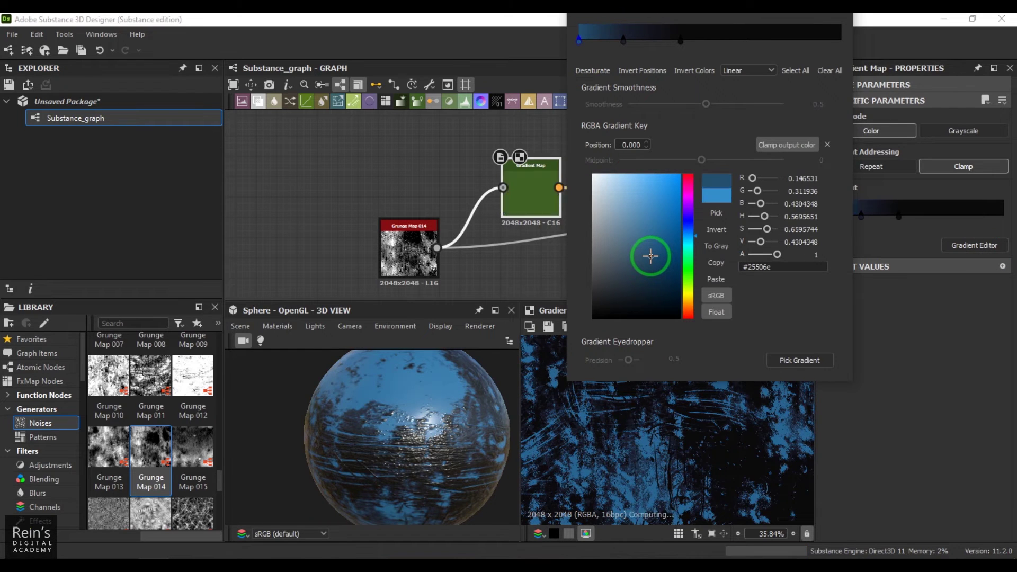
click(650, 249)
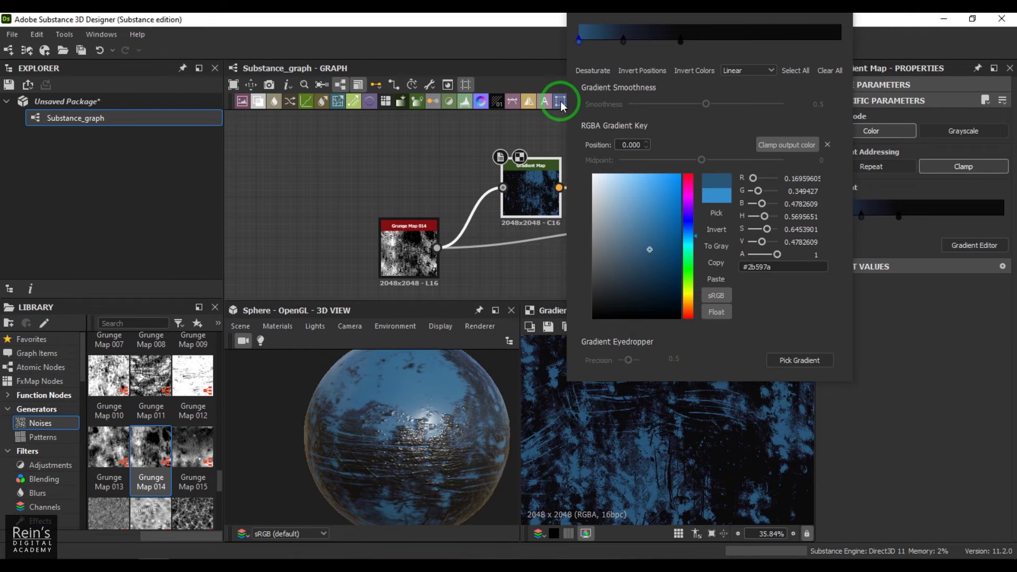
drag(572, 11, 555, 139)
drag(757, 518, 689, 386)
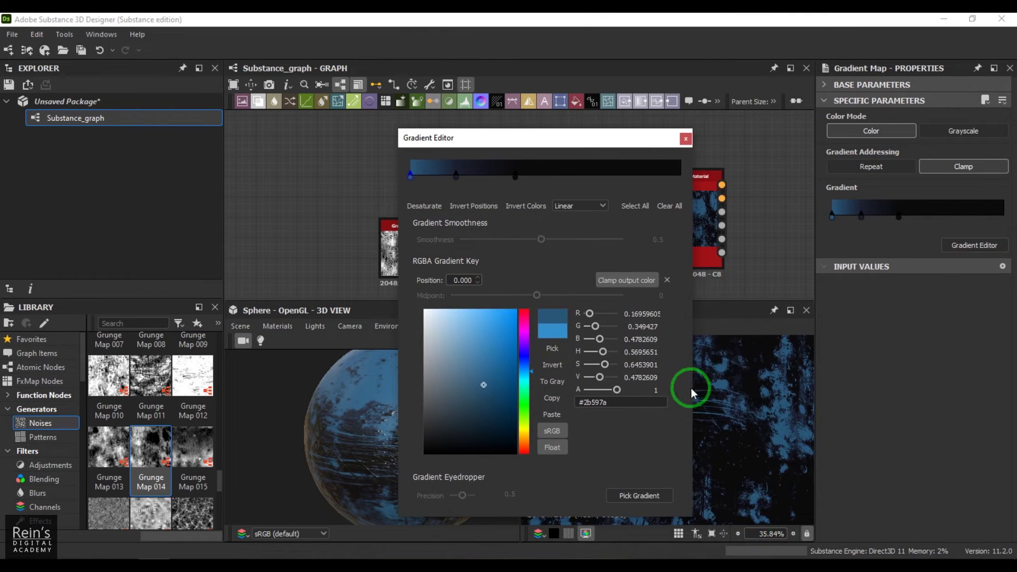
click(685, 140)
drag(195, 448, 415, 169)
- Connect Grunge Map 015's output to the Base Material and the Gradient Map
scroll(696, 455, down, 4)
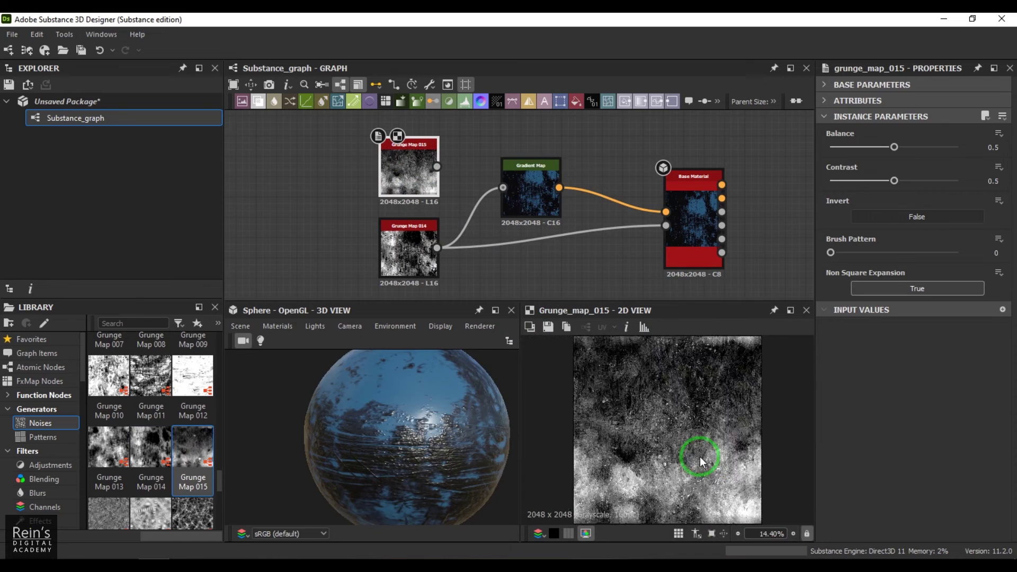
drag(513, 247, 666, 225)
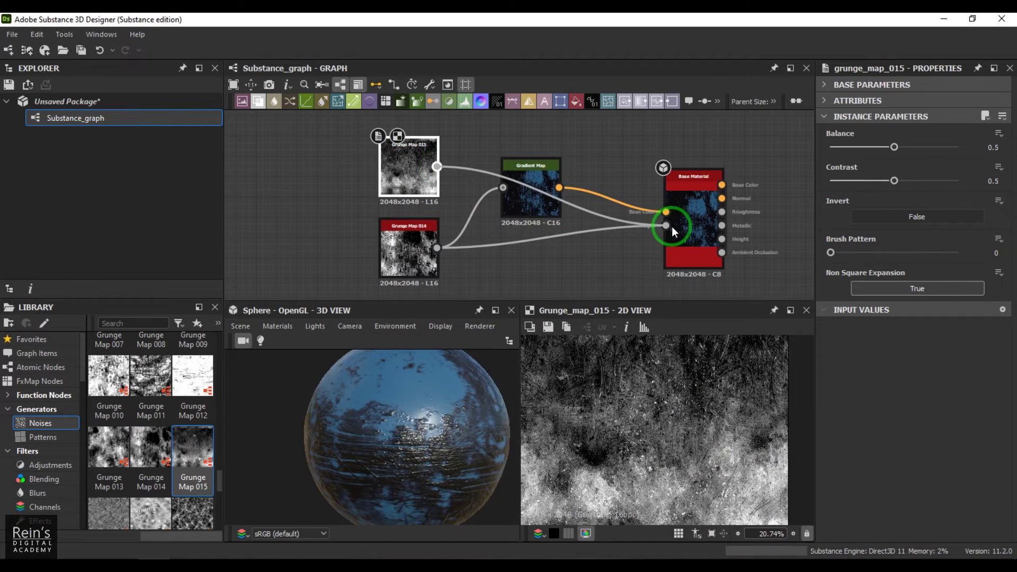
drag(541, 183, 552, 140)
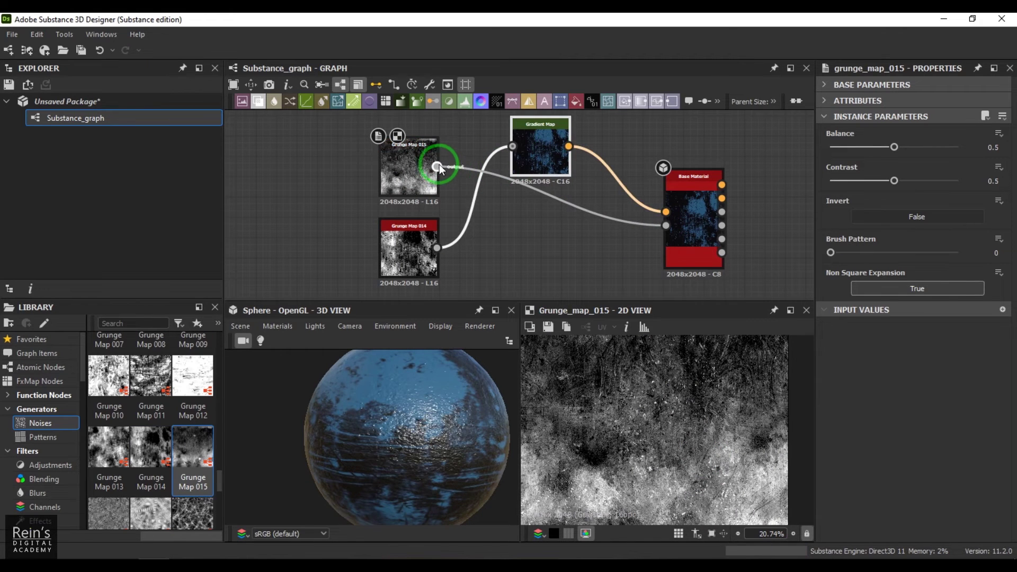
drag(438, 166, 512, 146)
- Delete Grunge Map 014 and move Grunge Map 015 lower right, checking the mottled sphere
click(413, 261)
click(426, 291)
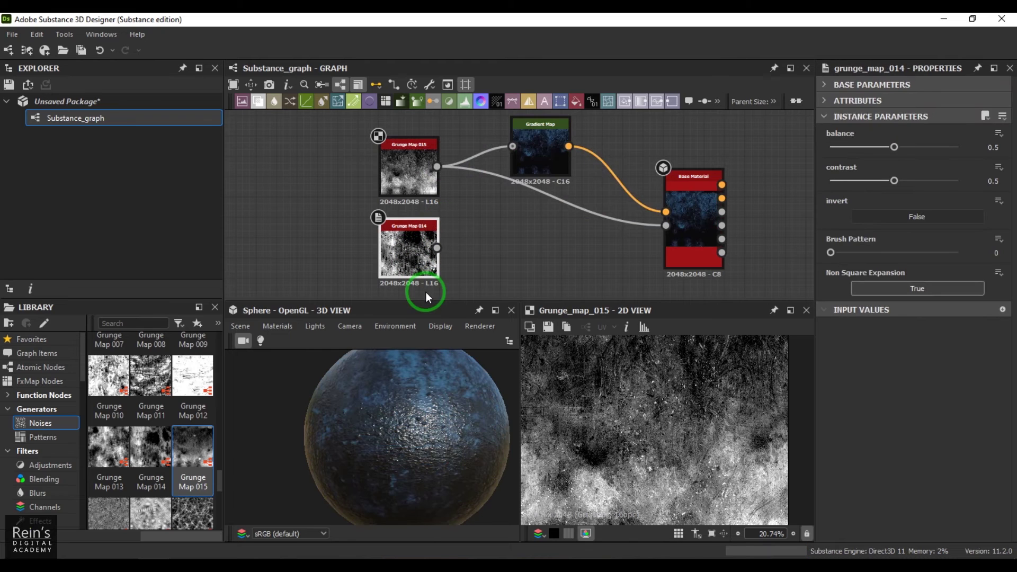
key(Delete)
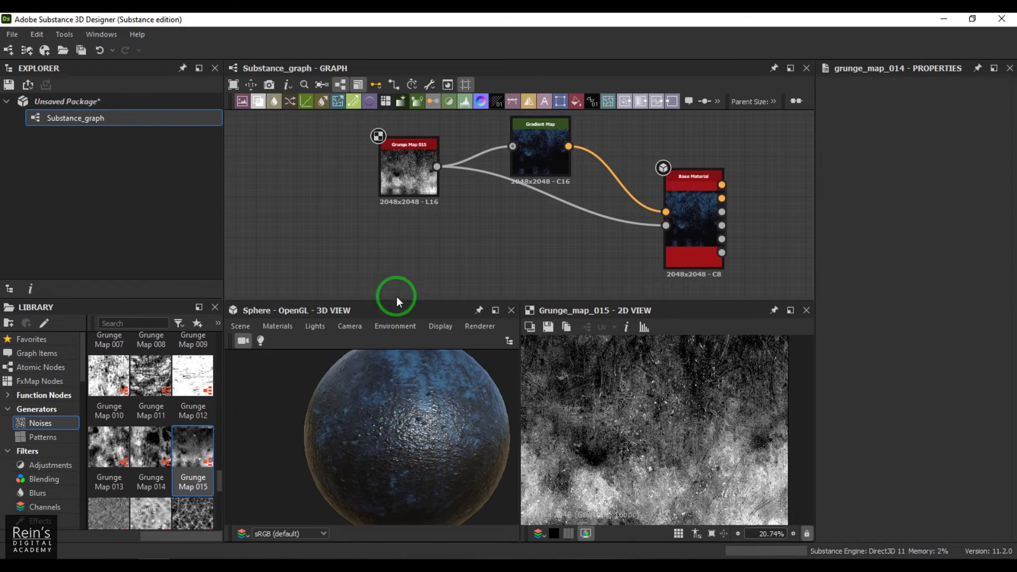
click(405, 187)
drag(405, 187, 426, 248)
drag(442, 344, 441, 427)
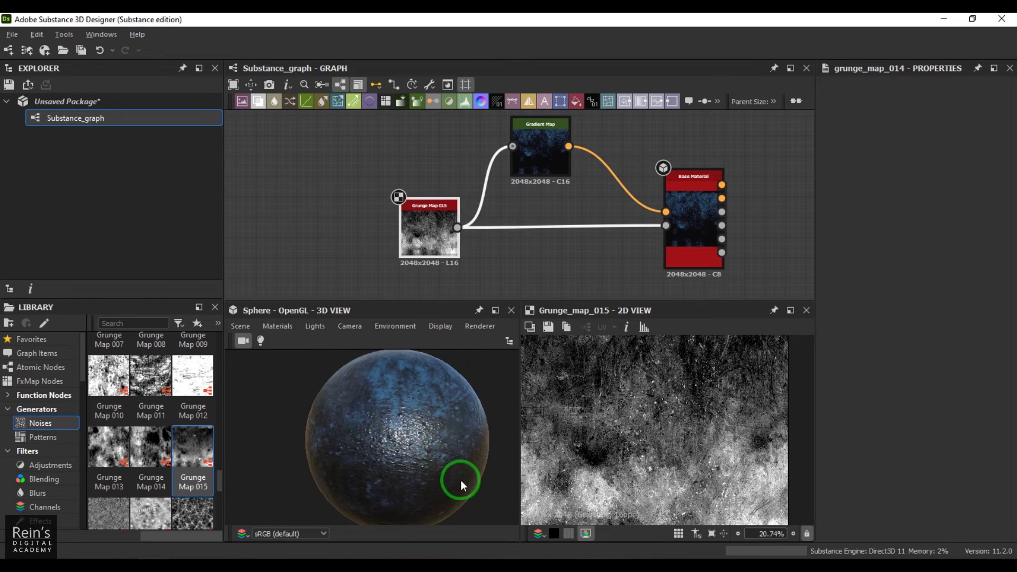
drag(461, 480, 233, 472)
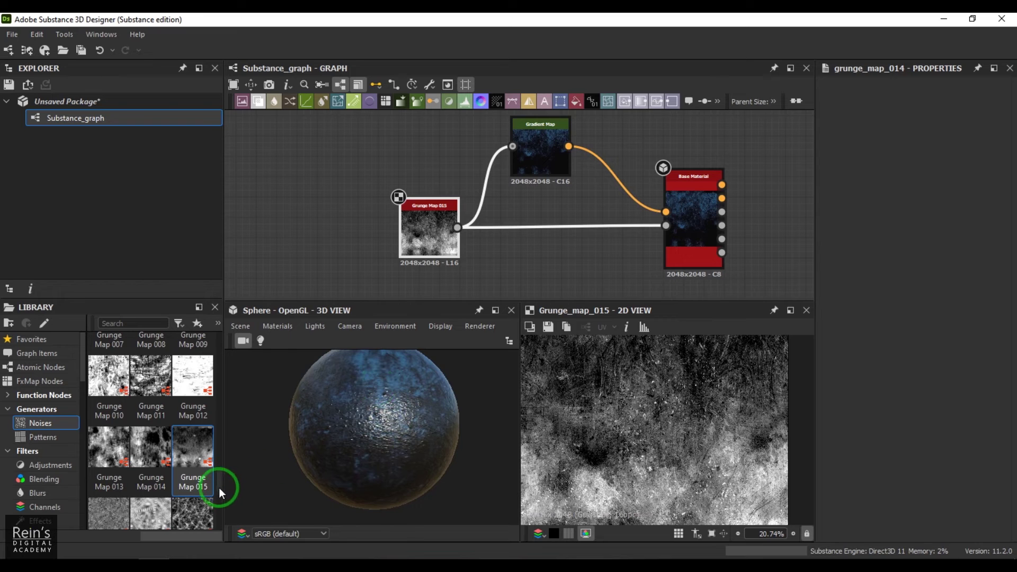
- Add a Liquid noise below Grunge Map 015 and wire it into Base Material and Gradient Map
scroll(218, 487, down, 3)
drag(109, 445, 365, 241)
drag(441, 247, 406, 202)
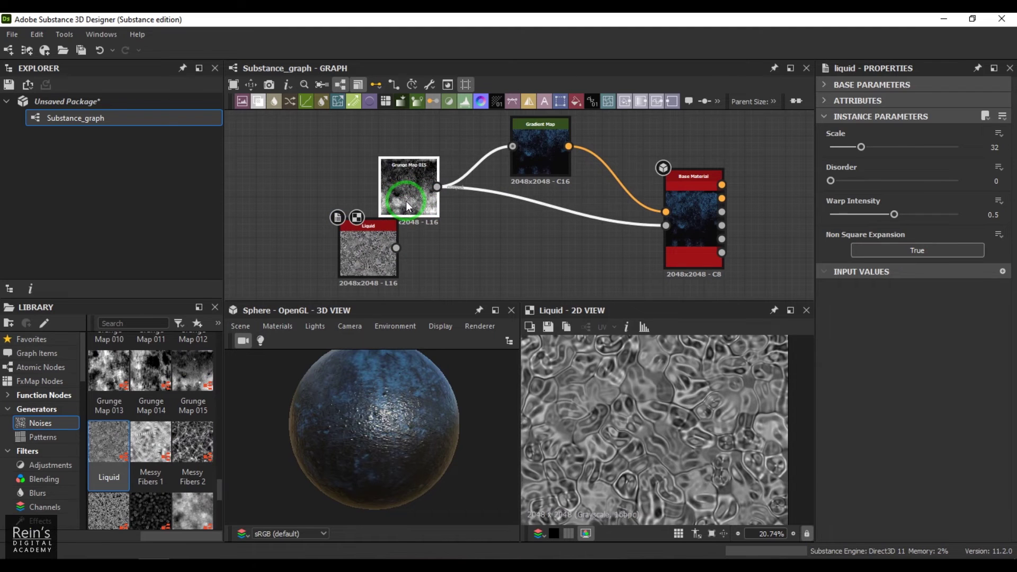
drag(385, 256, 677, 257)
drag(447, 257, 513, 146)
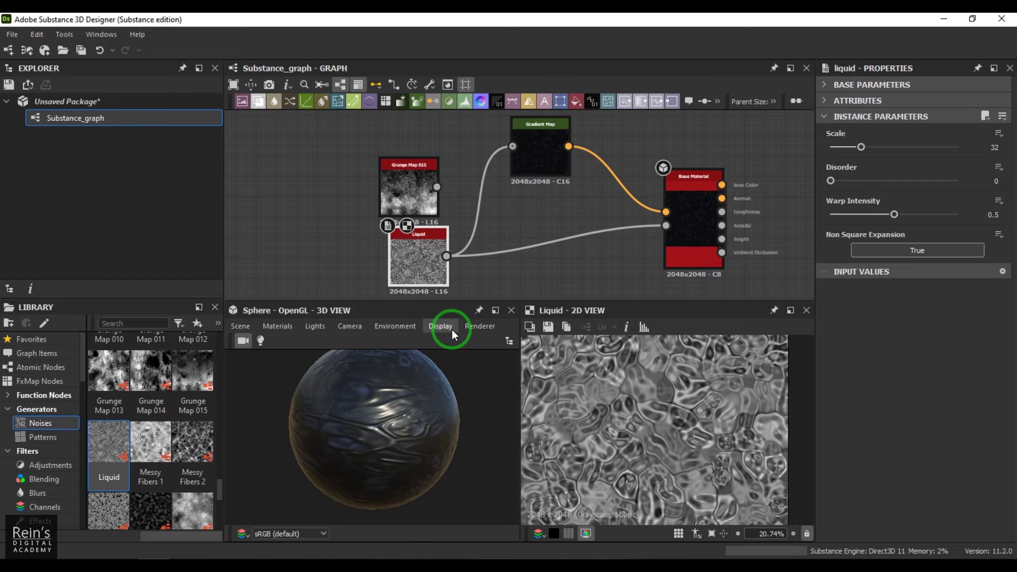
drag(449, 446, 390, 460)
- Slide the Gradient Map's middle stop right to about 0.4
click(516, 175)
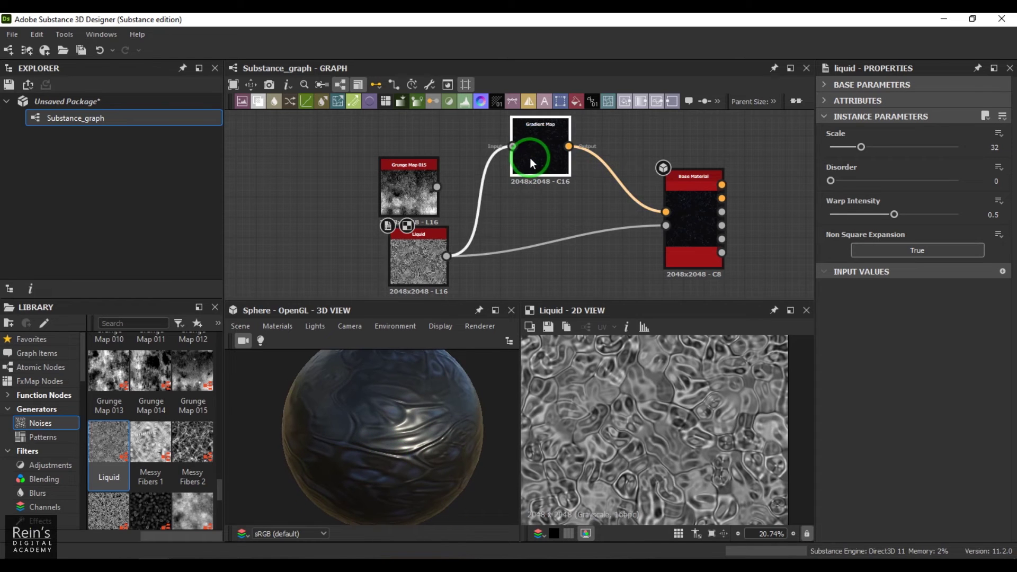
double_click(530, 158)
click(962, 247)
mouse_move(522, 175)
mouse_down()
mouse_move(634, 177)
mouse_move(505, 177)
mouse_move(536, 176)
mouse_up()
click(411, 176)
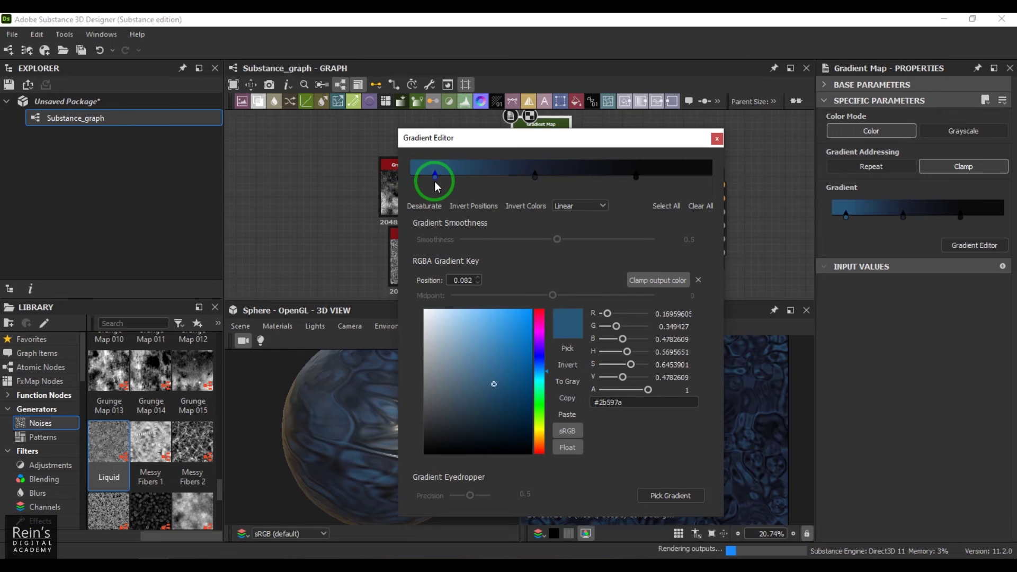
- Place the leftmost gradient stop at 0.082, then add a Messy Fibers 1 node
click(599, 206)
click(715, 141)
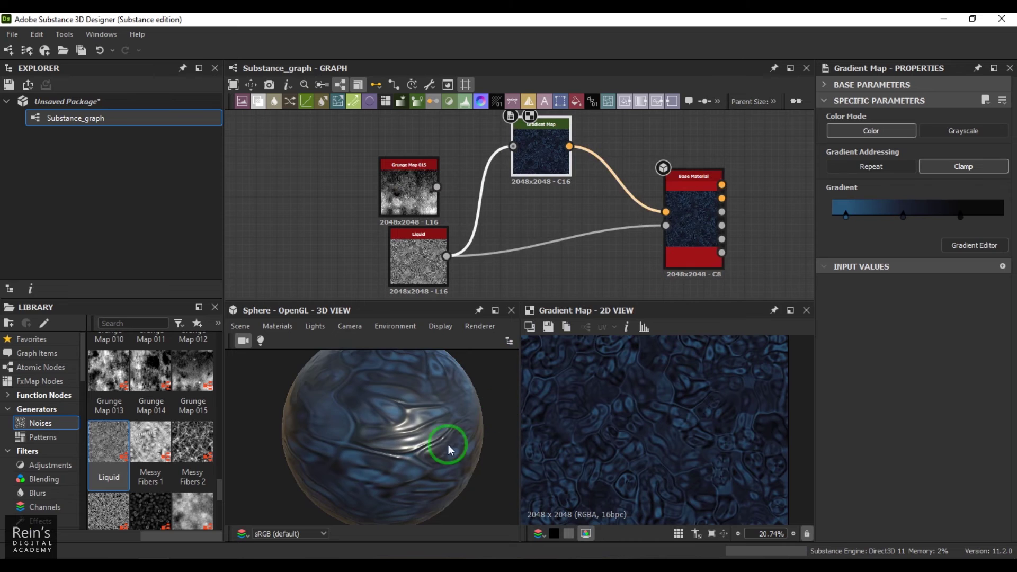
drag(448, 444, 399, 426)
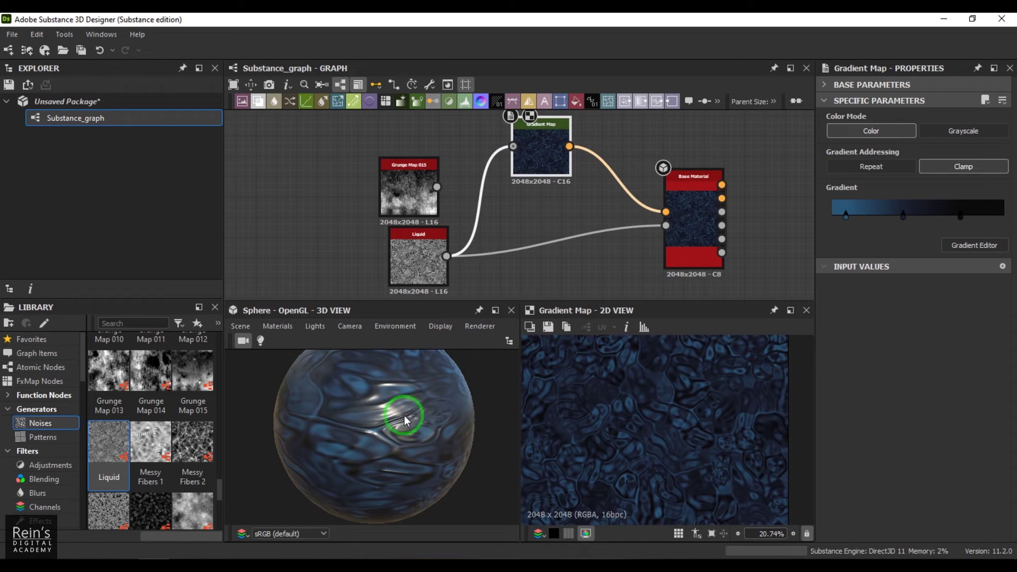
drag(406, 420, 369, 435)
drag(151, 443, 666, 225)
- Feed Messy Fibers 1 into the Gradient Map and delete the Liquid and Grunge Map 015 nodes
drag(376, 249, 533, 157)
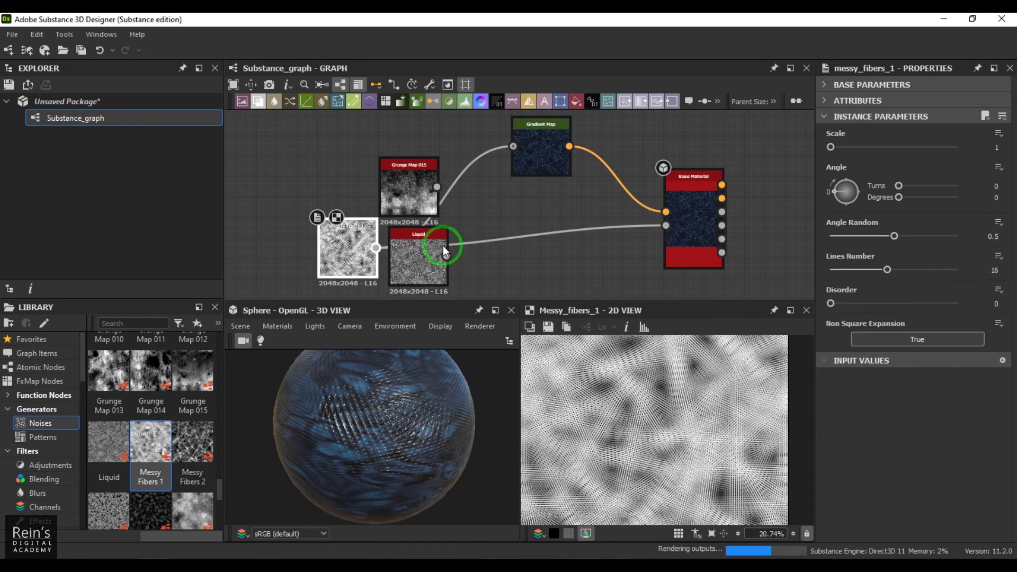
click(426, 260)
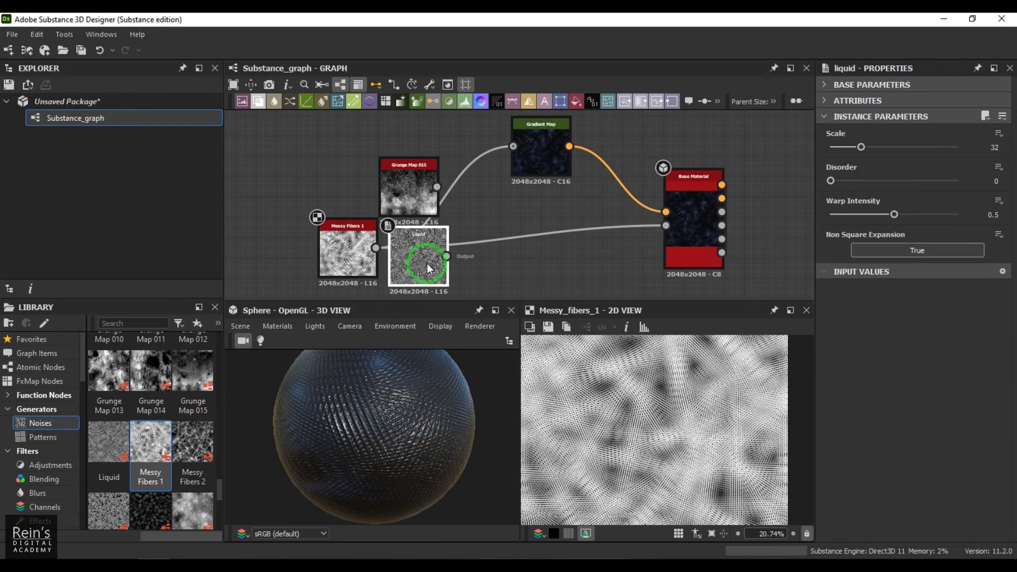
key(Delete)
click(408, 197)
key(Delete)
drag(378, 241, 398, 239)
- Orbit and zoom the 3D view to inspect the fibrous sphere
click(422, 424)
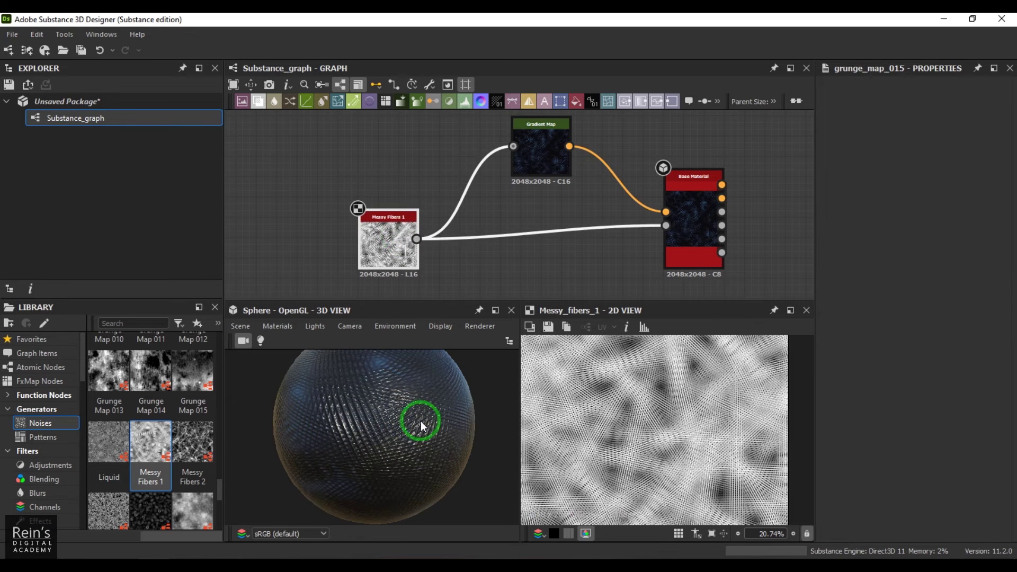
drag(409, 440, 348, 422)
scroll(417, 425, up, 5)
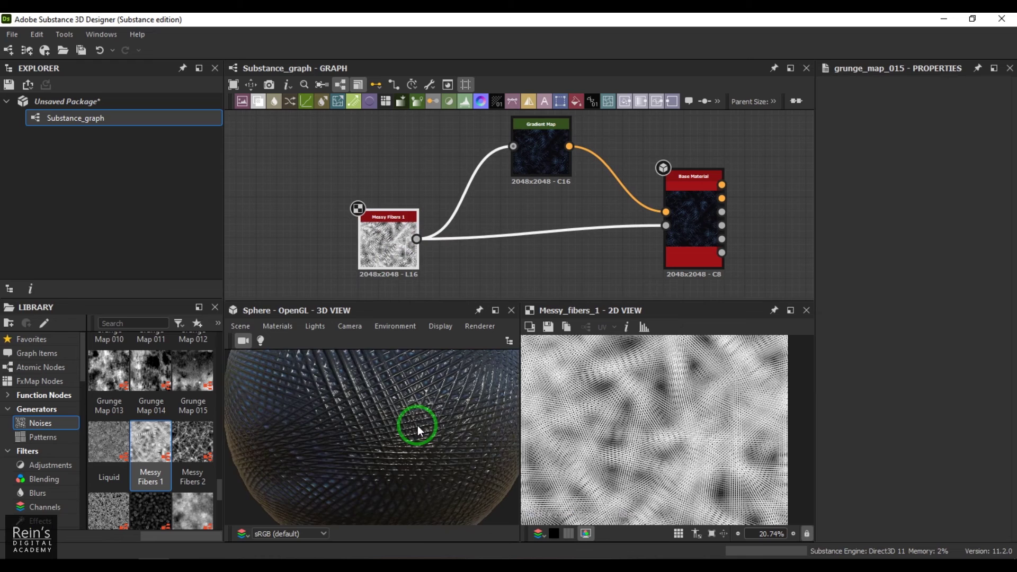
scroll(417, 425, down, 5)
drag(417, 423, 389, 435)
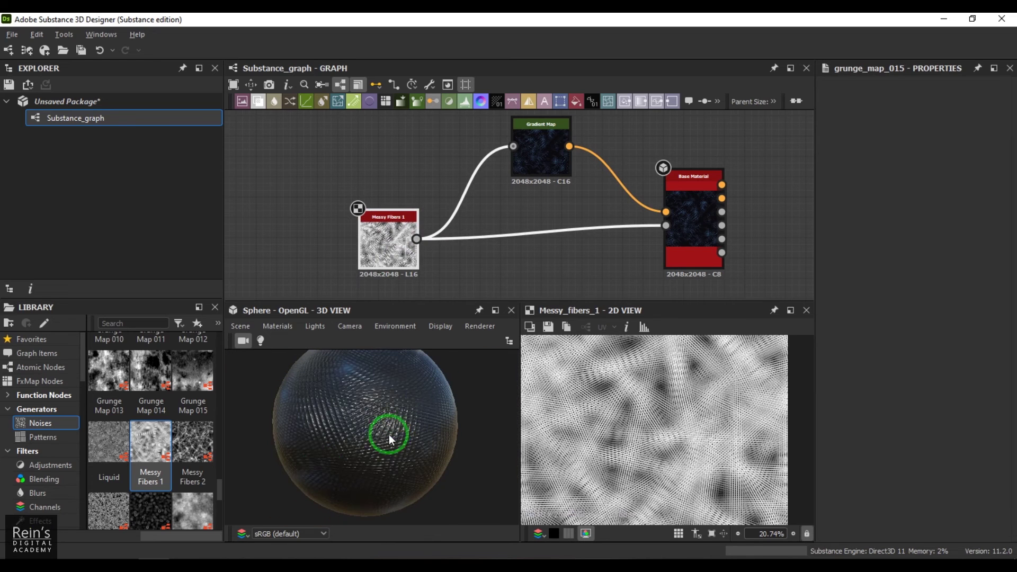
- Add a Messy Fibers 2 node wired into the Base Material and Gradient Map
click(196, 444)
click(155, 449)
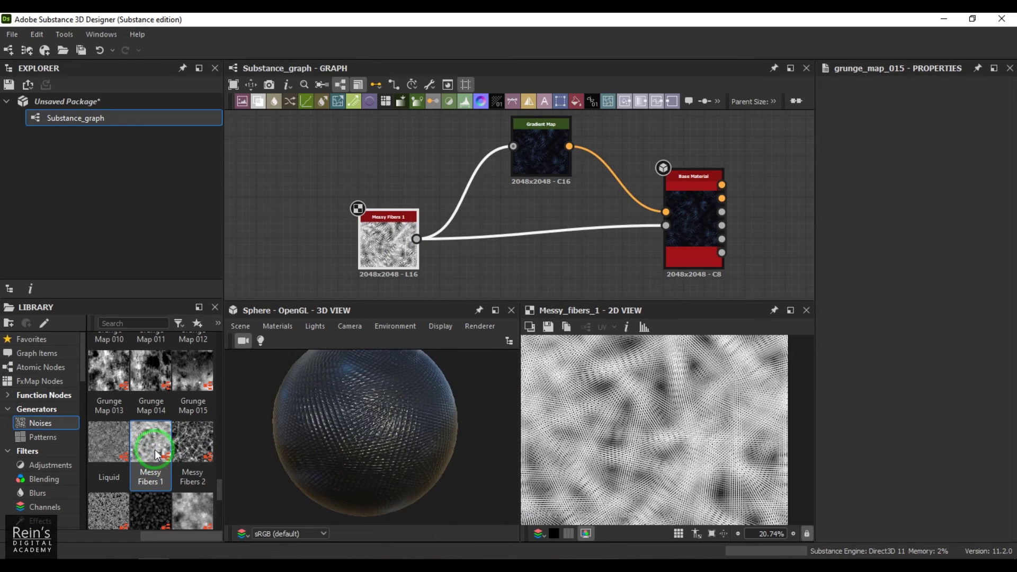
drag(209, 445, 660, 225)
drag(389, 234, 369, 166)
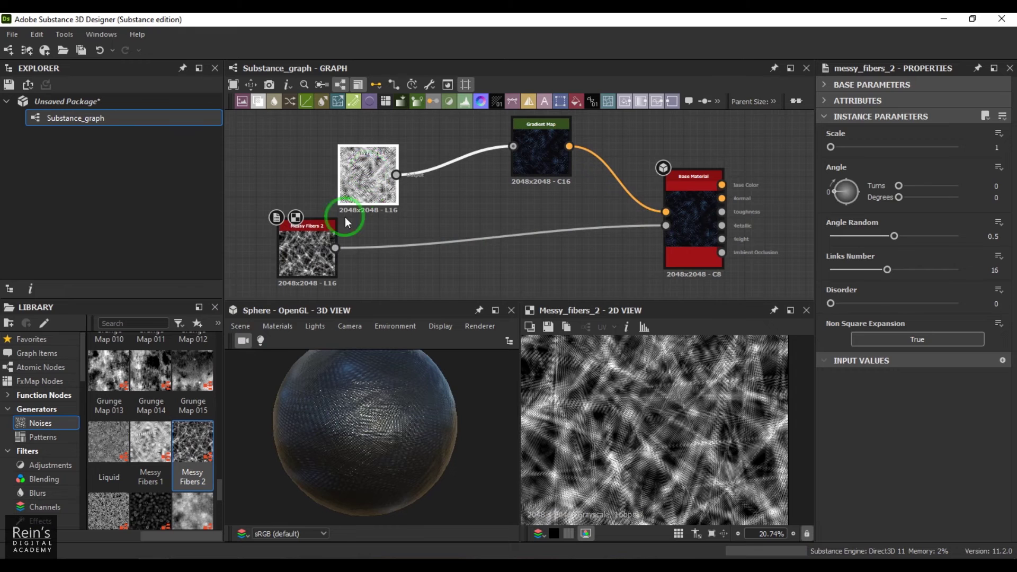
click(336, 248)
drag(336, 248, 512, 146)
- Delete Messy Fibers 1 and move Messy Fibers 2 to the right
click(365, 173)
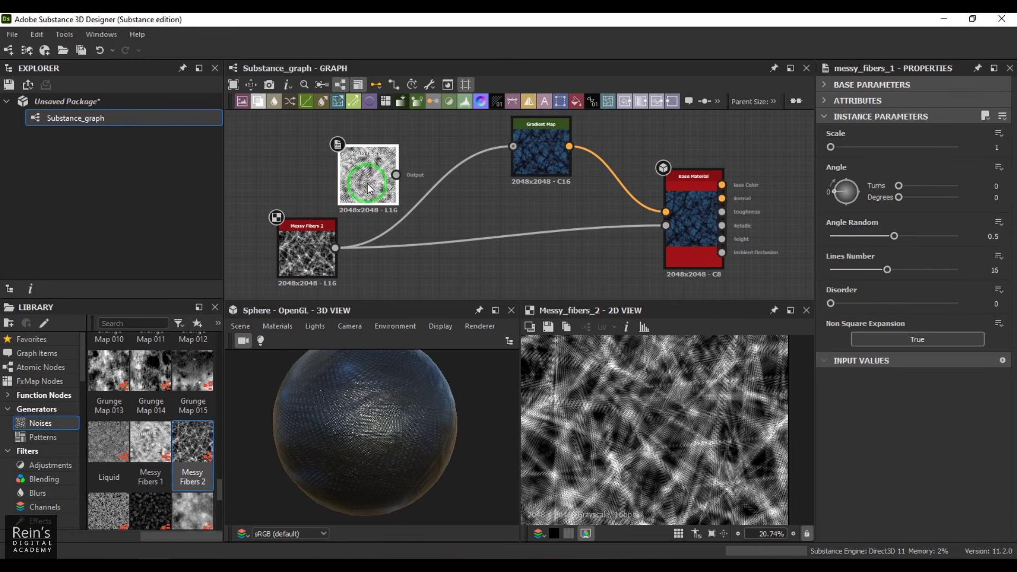
click(399, 250)
key(Delete)
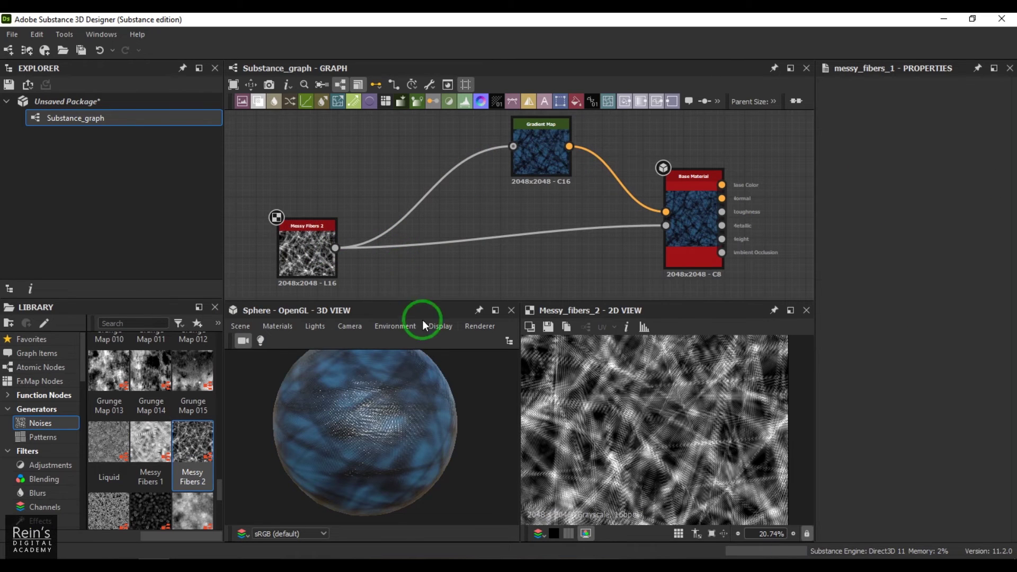
drag(313, 261, 414, 244)
alt+drag(410, 450, 393, 431)
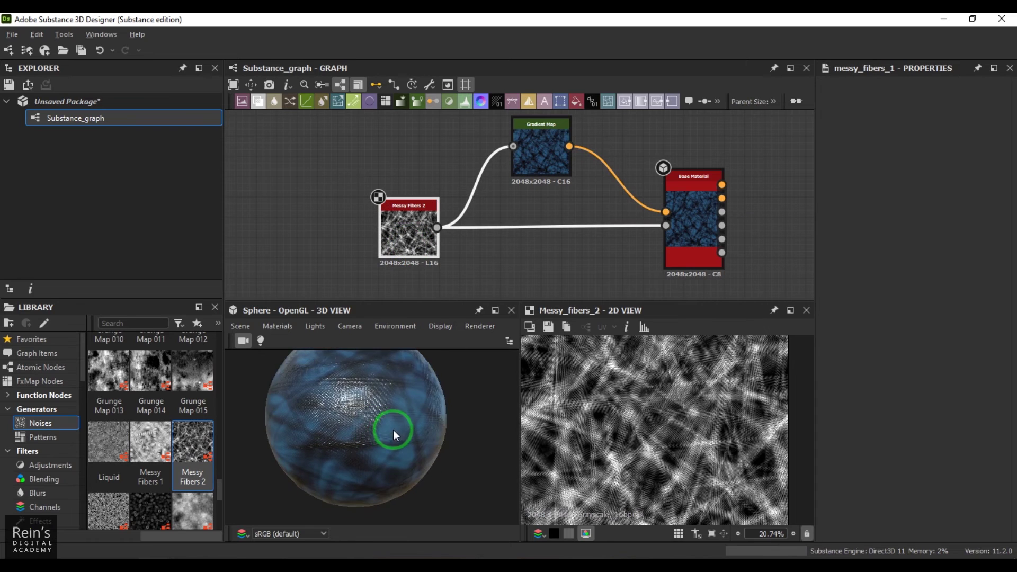
alt+right_drag(393, 430, 377, 468)
alt+drag(377, 468, 432, 452)
alt+right_drag(432, 453, 342, 458)
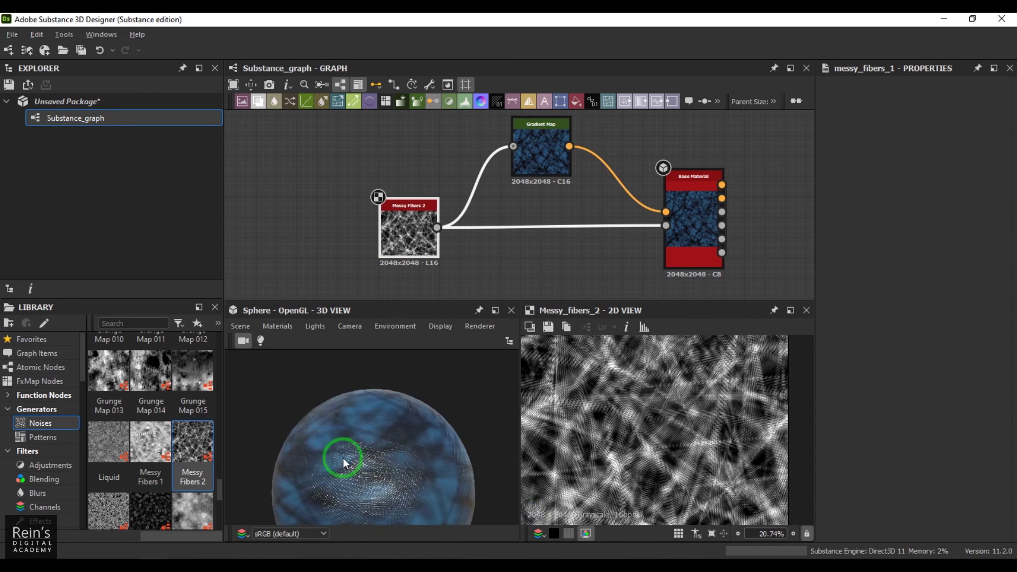
alt+drag(342, 458, 399, 434)
click(134, 514)
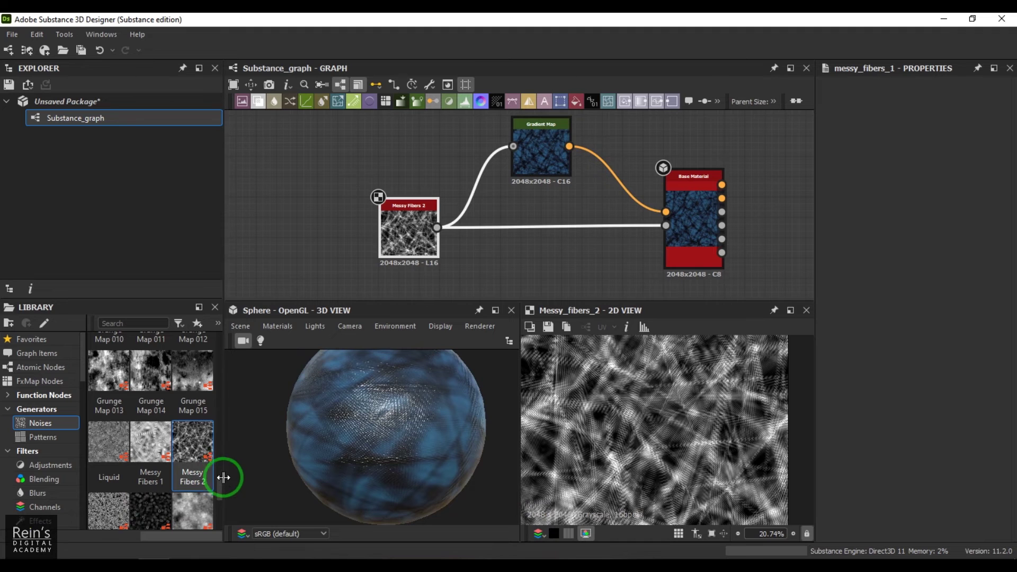
- Bring in Messy Fibers 3 for the Gradient Map, delete Messy Fibers 2, and shift Messy Fibers 3 right
drag(224, 477, 222, 498)
drag(108, 448, 513, 147)
click(429, 257)
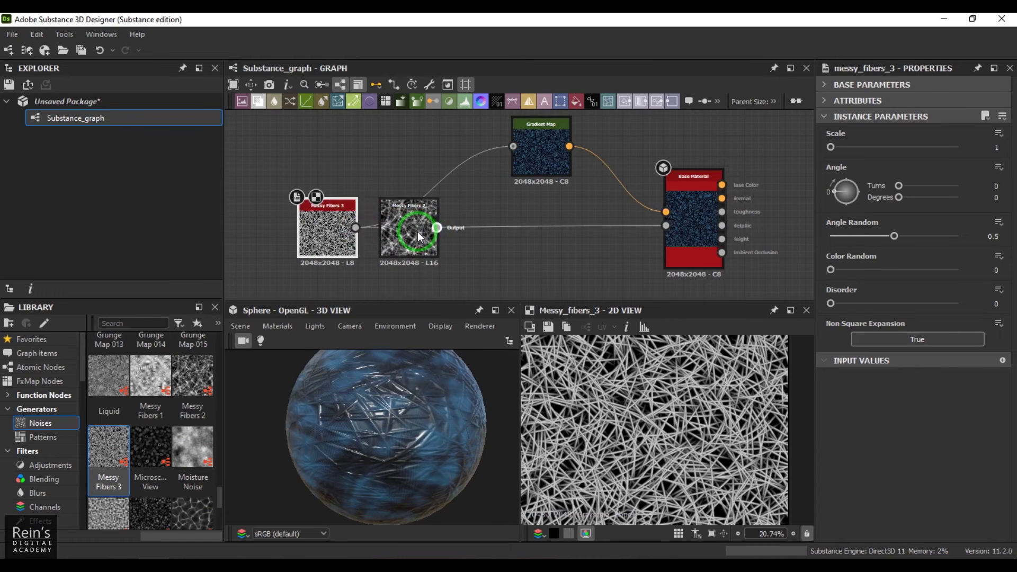
key(Delete)
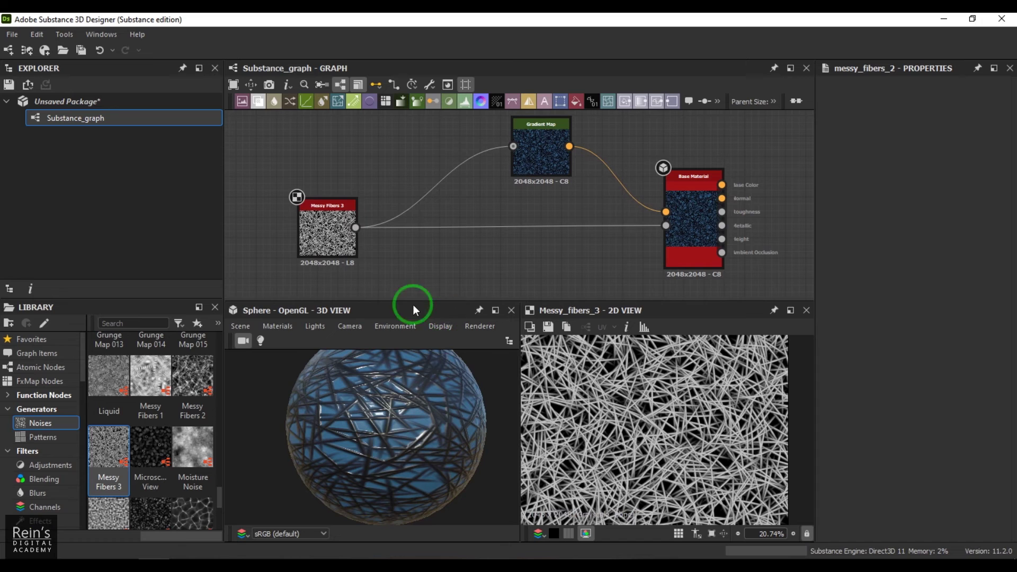
click(324, 238)
drag(323, 236, 375, 236)
- Add a Microscope View noise node to the graph
drag(455, 454, 475, 441)
click(151, 508)
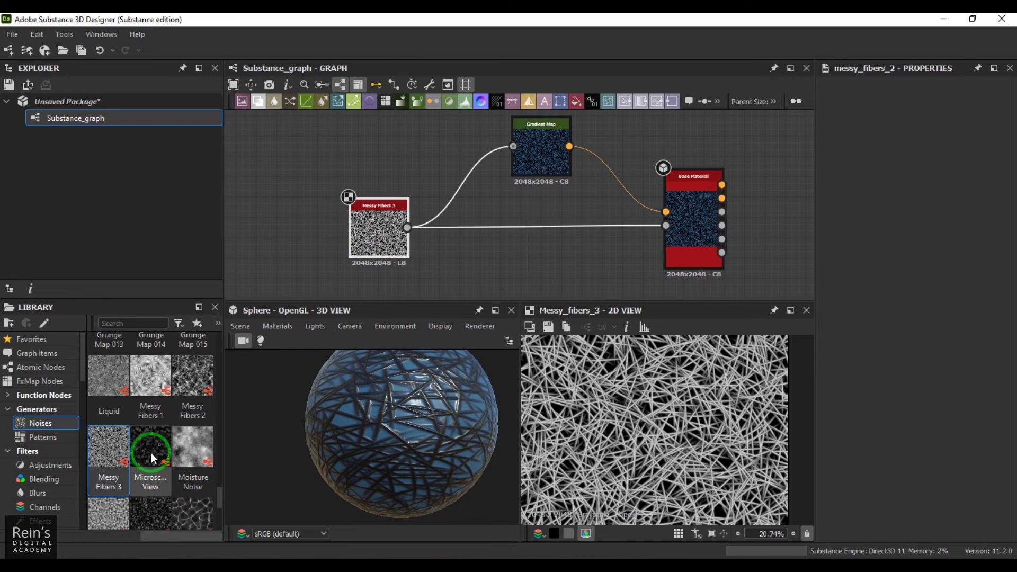
drag(151, 455, 316, 229)
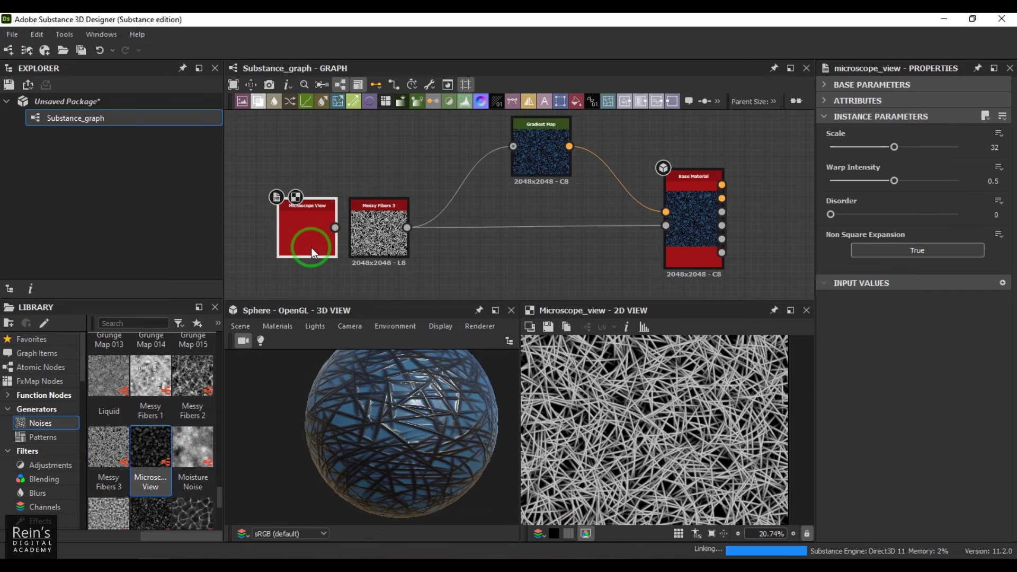
- Wire Microscope View into the Gradient Map and Base Material and set Warp Intensity to 0.12
drag(402, 383, 355, 379)
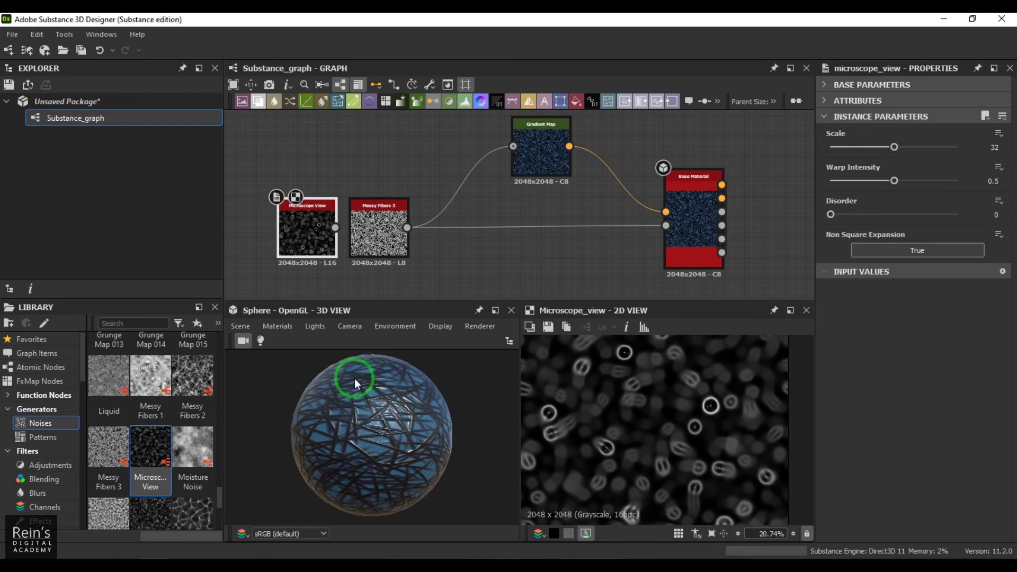
drag(379, 258, 380, 196)
drag(307, 250, 388, 269)
drag(416, 248, 541, 144)
mouse_move(419, 453)
mouse_down()
mouse_move(430, 447)
mouse_move(342, 450)
mouse_move(405, 456)
mouse_up()
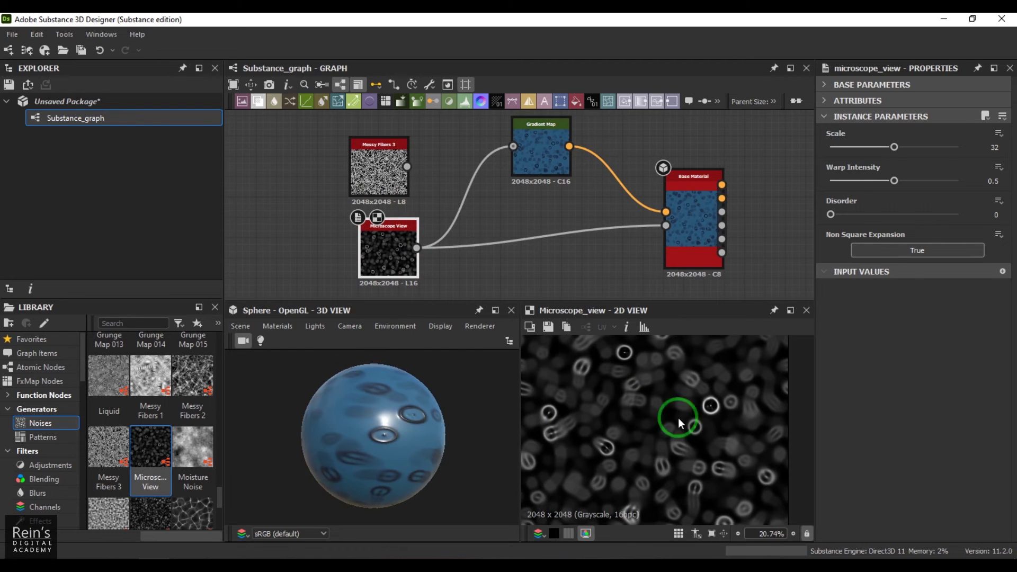
drag(891, 194, 847, 180)
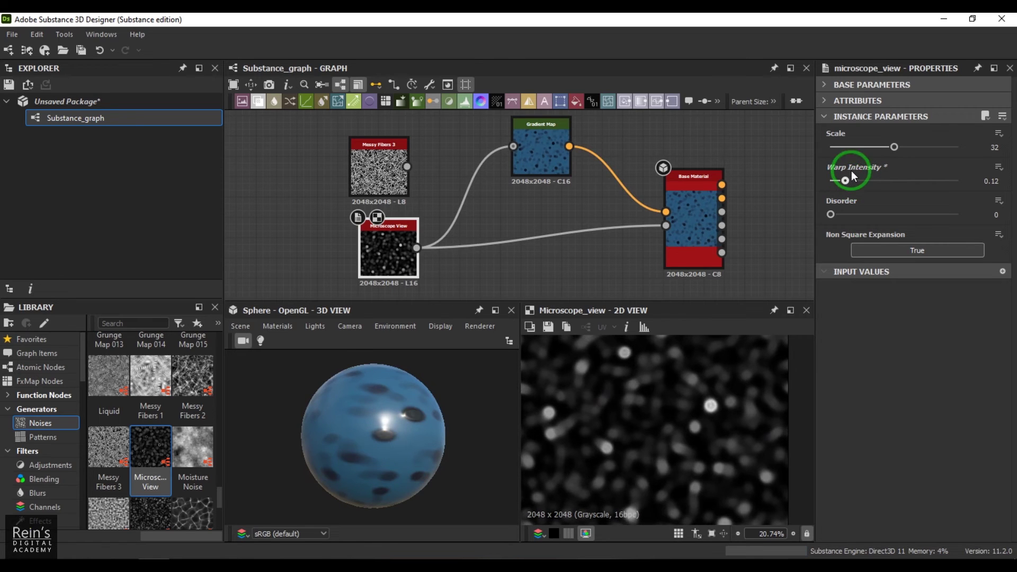
- Set Microscope View's Warp Intensity to 0.88, Scale to 62 and Disorder to 0.35
click(943, 181)
drag(895, 147, 854, 146)
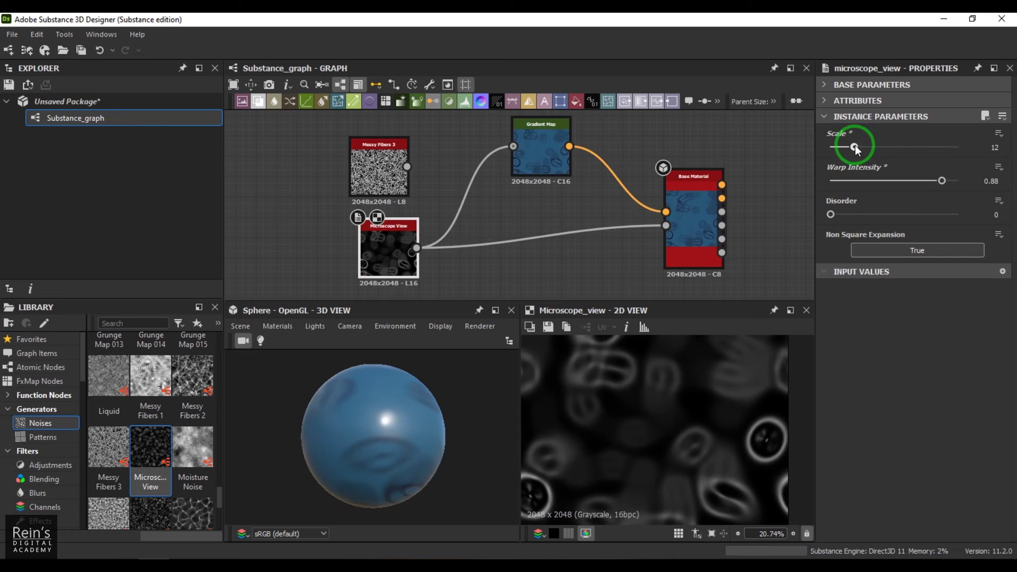
click(947, 147)
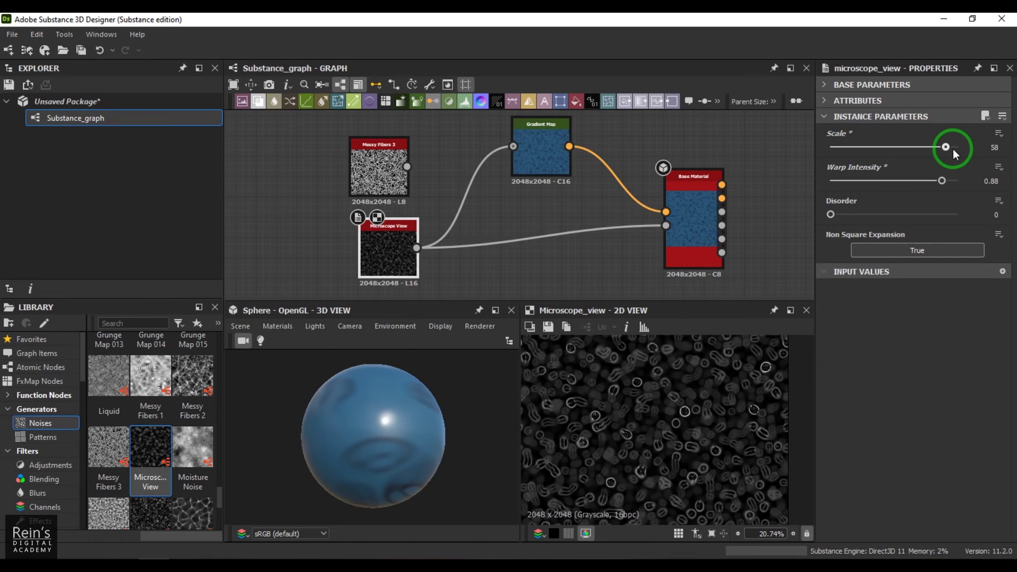
click(953, 148)
click(875, 214)
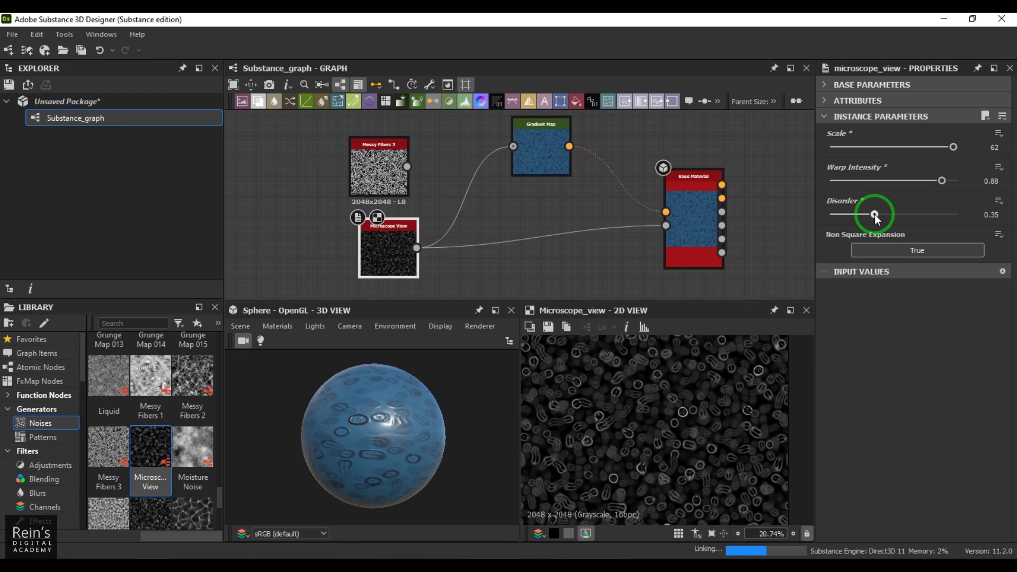
- Move Microscope View left and add a Moisture Noise node to the graph
click(384, 460)
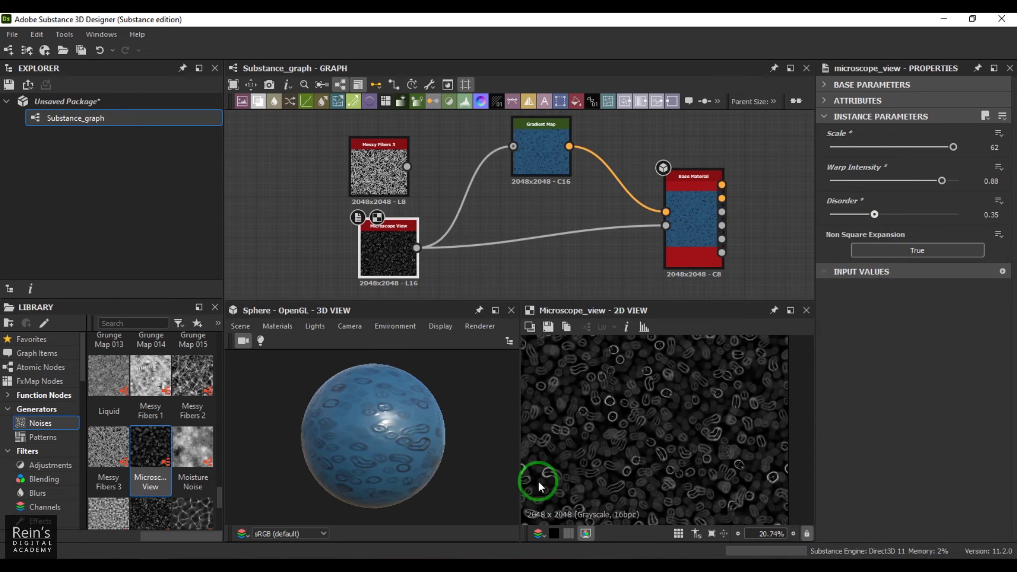
scroll(647, 418, up, 4)
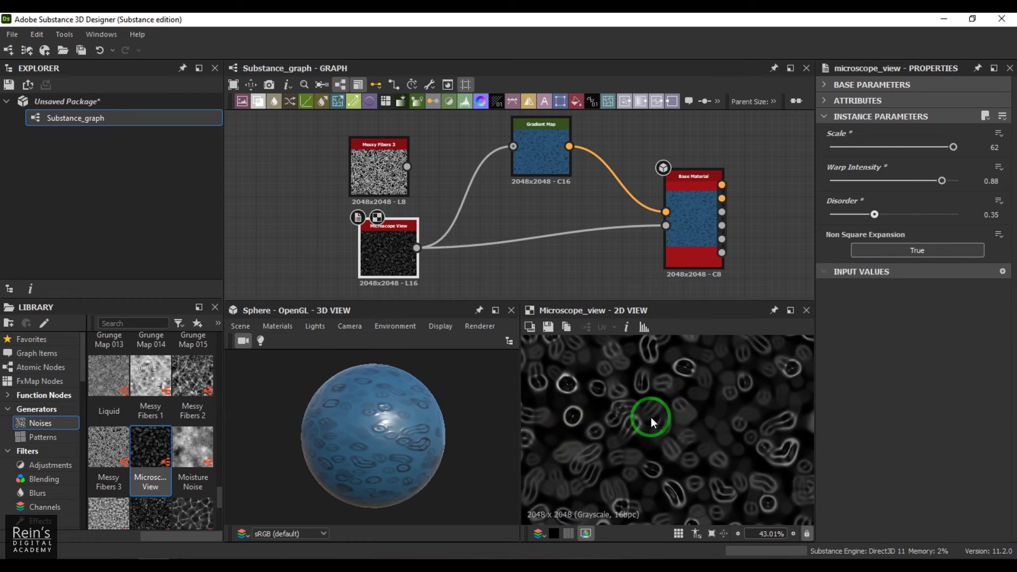
mouse_move(329, 490)
mouse_down()
mouse_move(467, 503)
mouse_move(333, 504)
mouse_move(408, 482)
mouse_up()
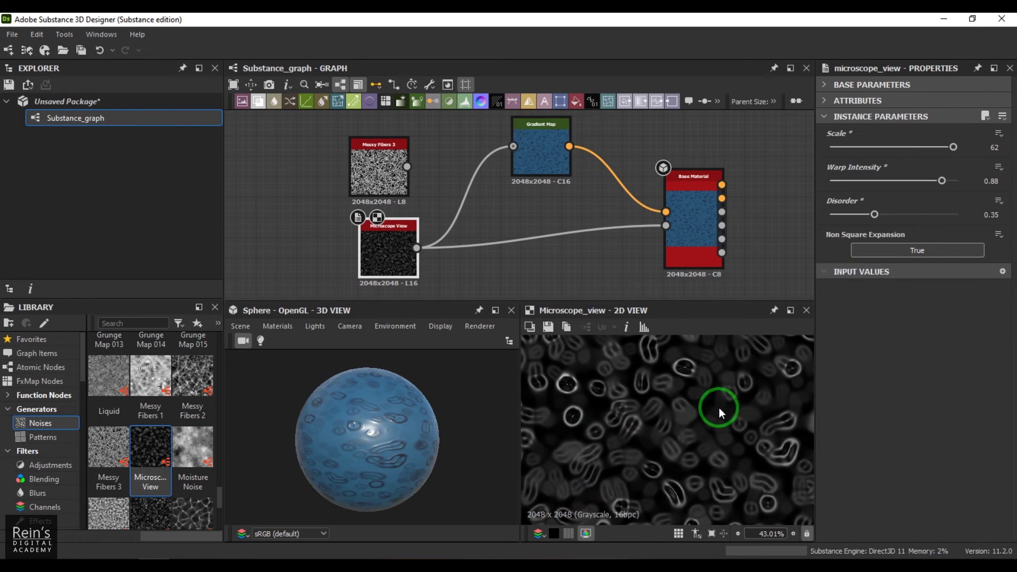
scroll(718, 408, down, 4)
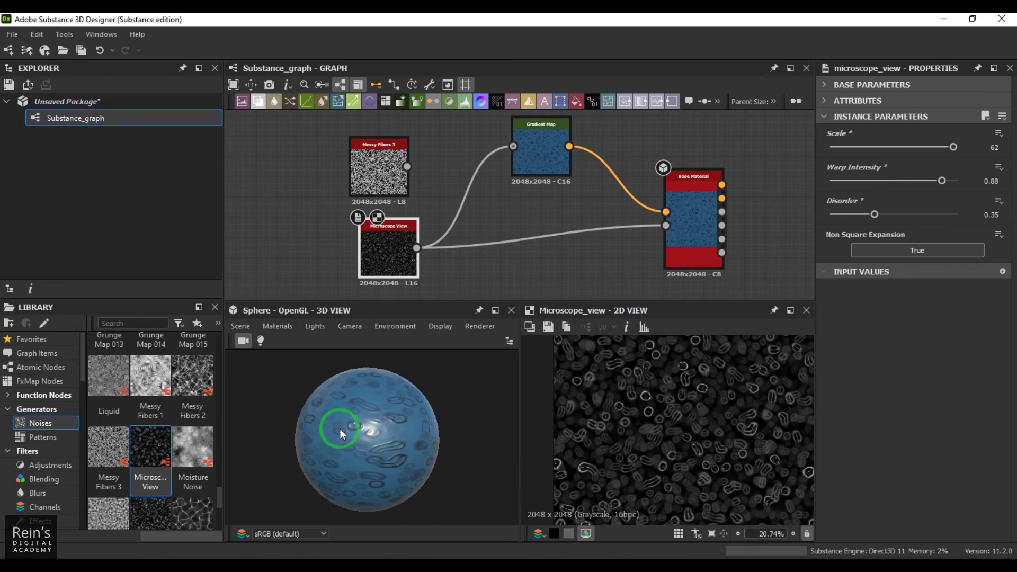
scroll(371, 430, up, 3)
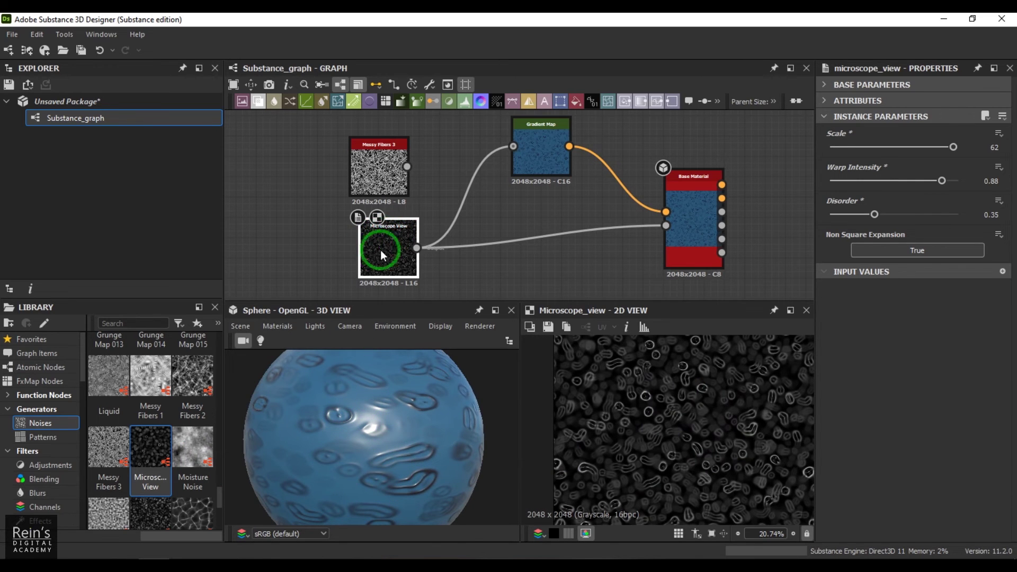
drag(381, 250, 339, 241)
click(317, 346)
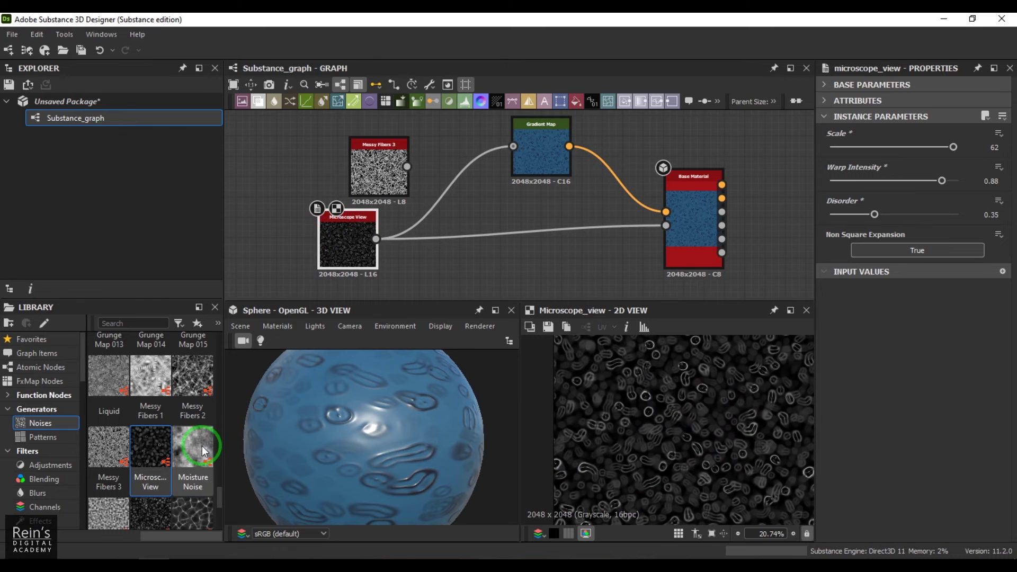
drag(192, 450, 666, 225)
- Link Moisture Noise's output to the Base Material and Gradient Map, then select the Gradient Map's first key
click(459, 270)
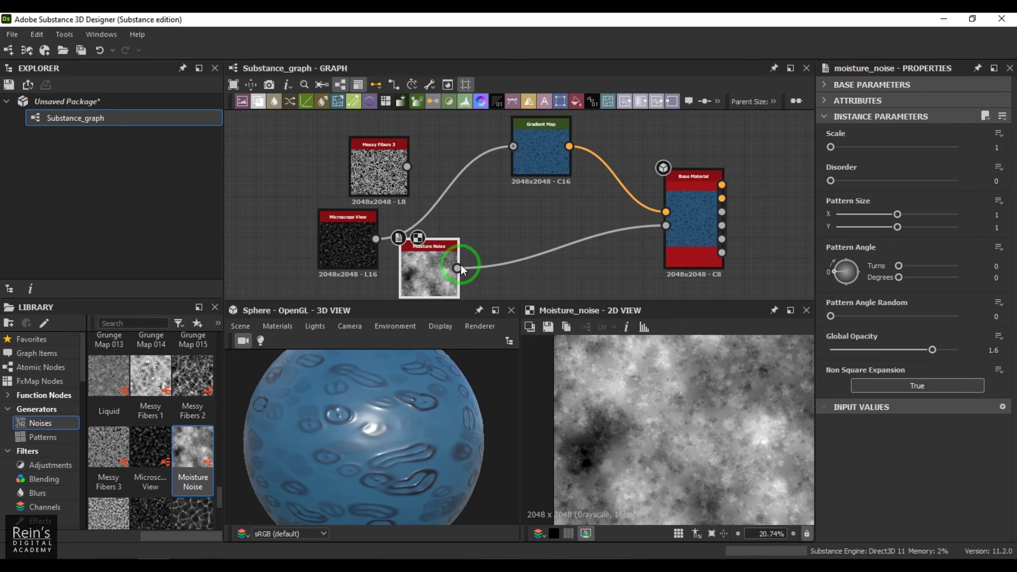
drag(459, 268, 513, 147)
mouse_move(437, 447)
mouse_down()
mouse_move(532, 447)
mouse_move(469, 428)
mouse_move(261, 437)
mouse_move(170, 412)
mouse_move(319, 425)
mouse_move(428, 416)
mouse_move(313, 437)
mouse_move(364, 427)
mouse_move(348, 443)
mouse_move(427, 447)
mouse_up()
click(532, 154)
click(846, 232)
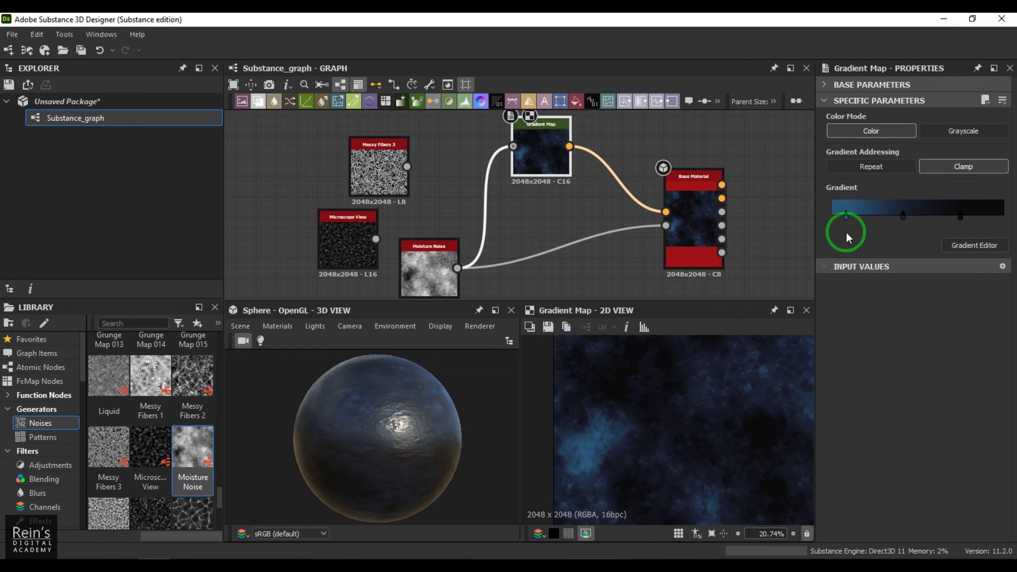
click(973, 246)
- Brighten the first gradient key's blue, slide it along the ramp, then darken it slightly
click(434, 175)
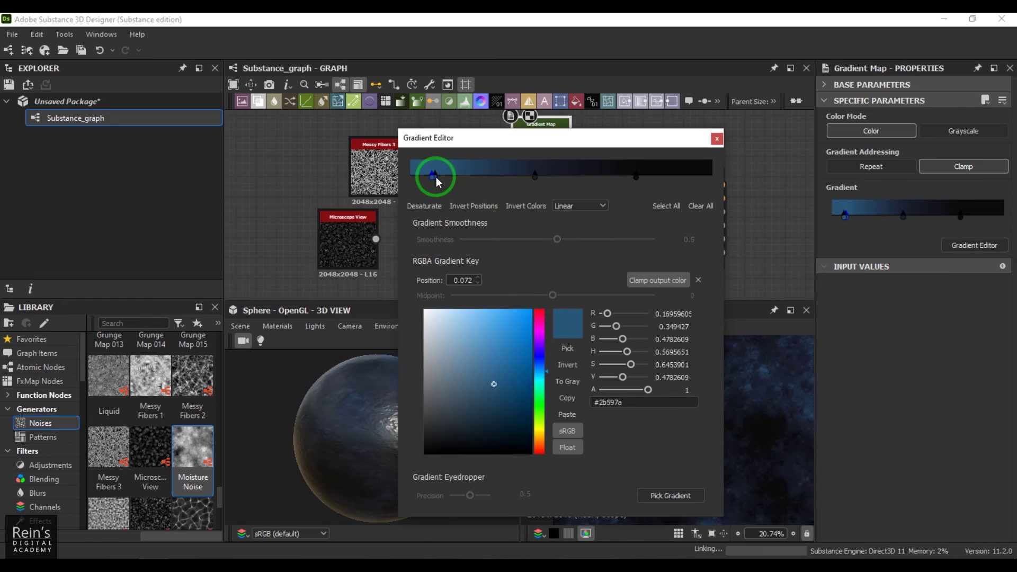
drag(498, 348, 551, 211)
drag(580, 151, 727, 109)
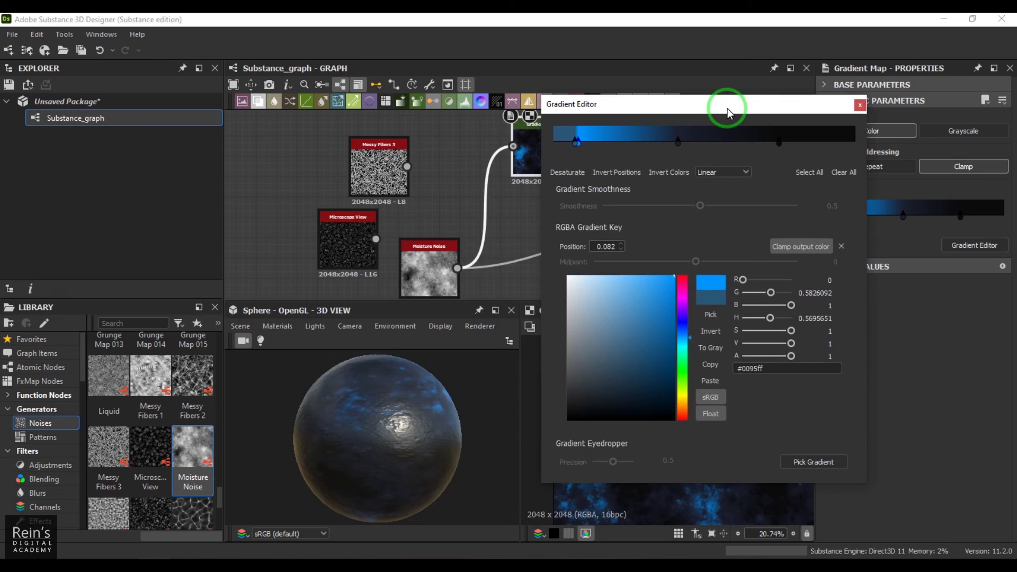
click(579, 143)
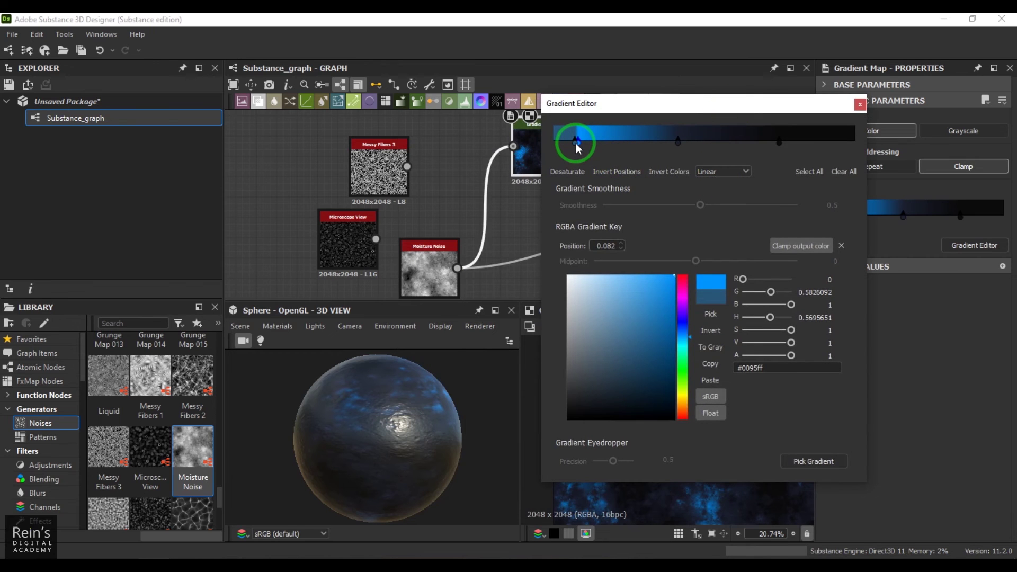
drag(579, 143, 595, 143)
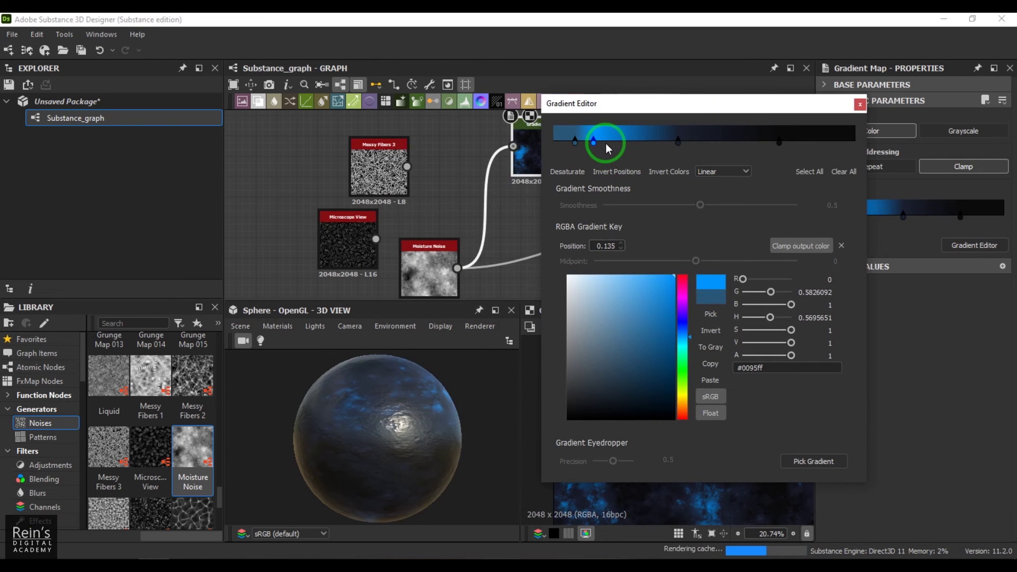
click(574, 141)
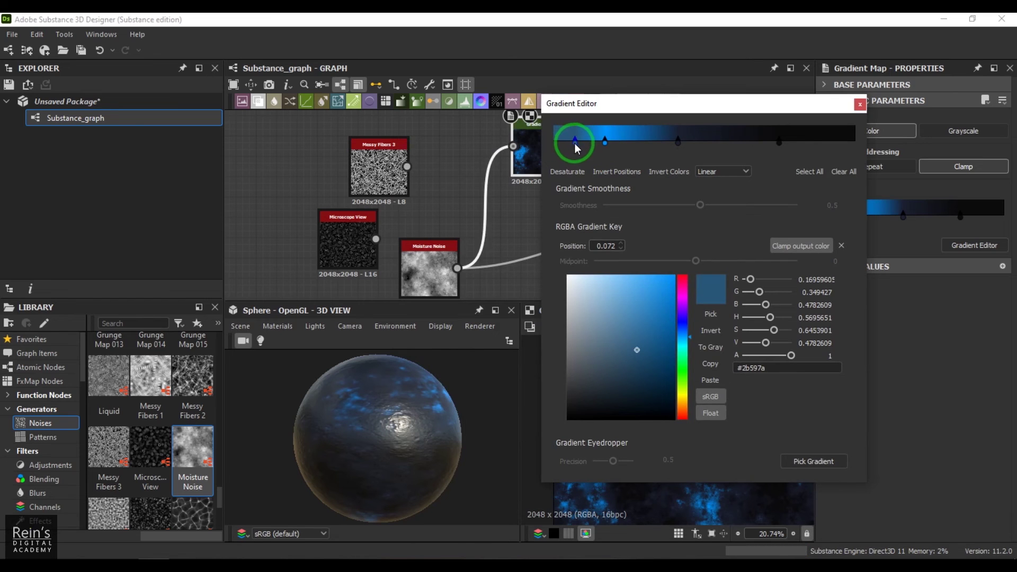
drag(636, 371, 638, 380)
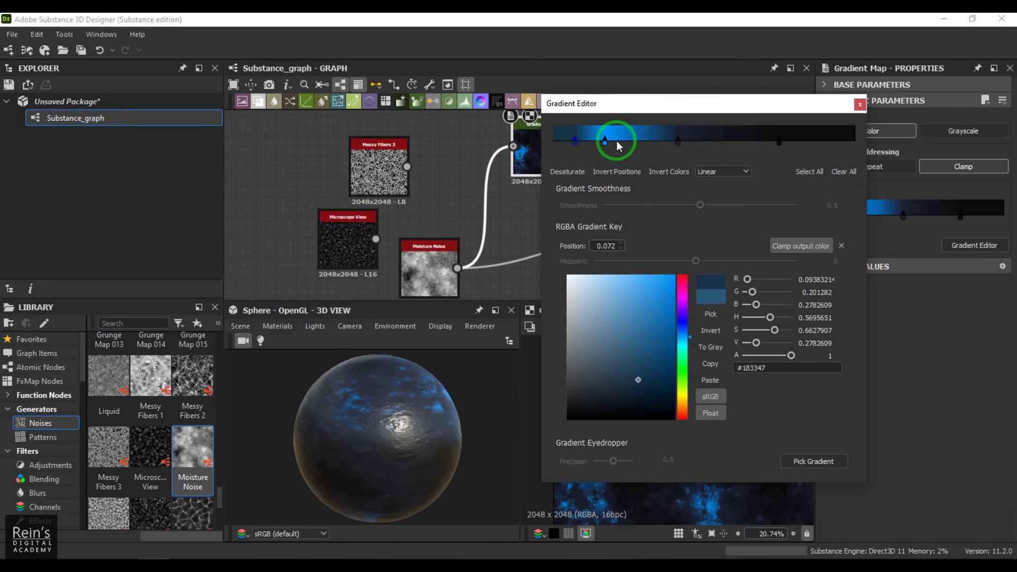
- Add new pale and bright blue gradient keys, including one at 0.238
click(613, 141)
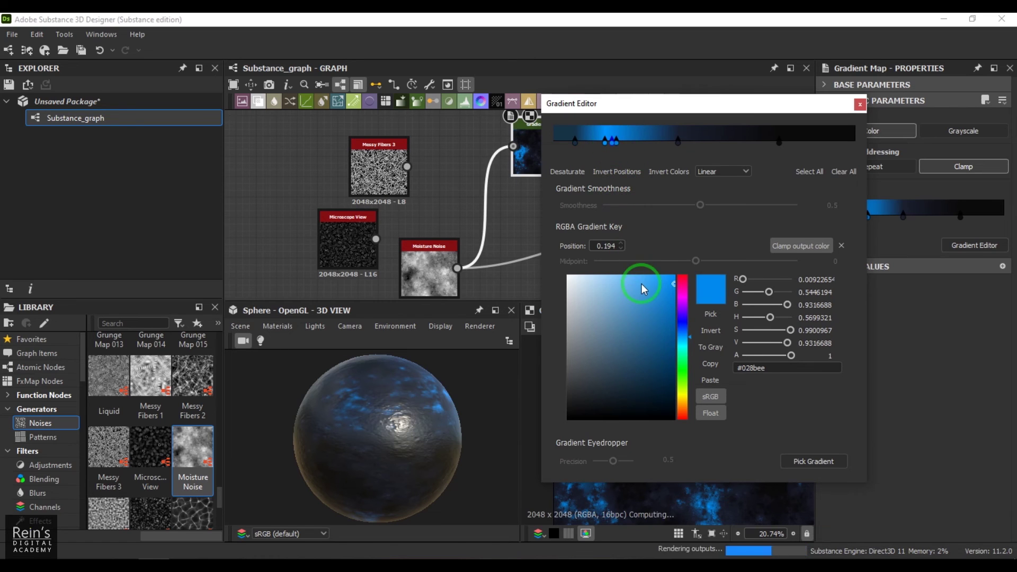
click(613, 276)
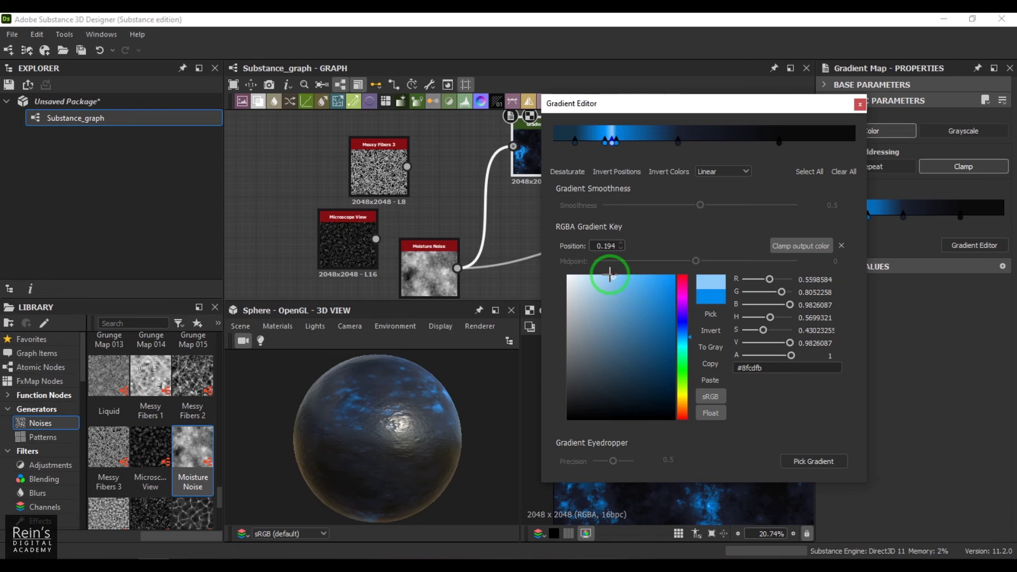
click(646, 166)
drag(603, 143, 599, 142)
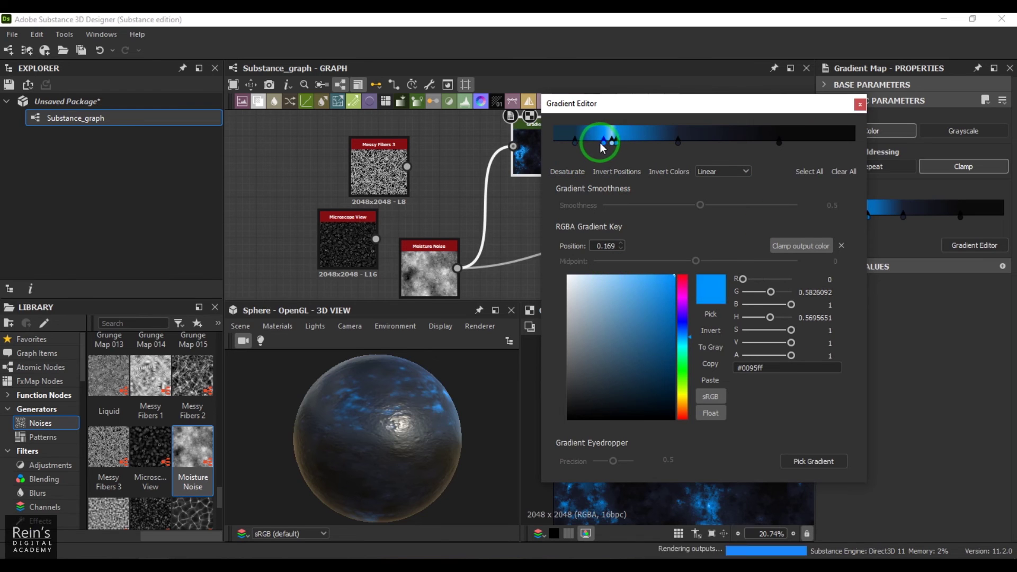
click(626, 142)
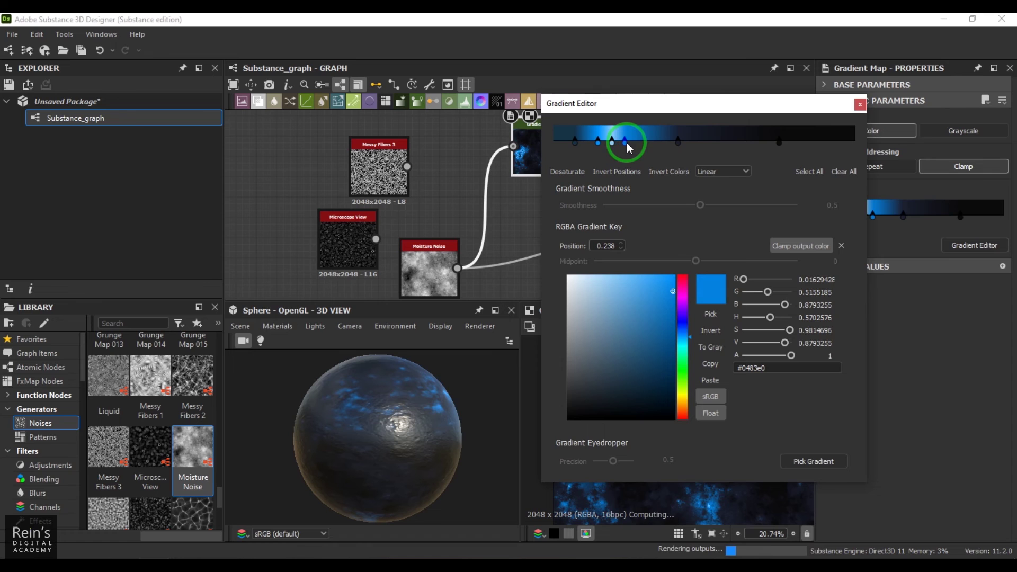
click(795, 172)
click(860, 105)
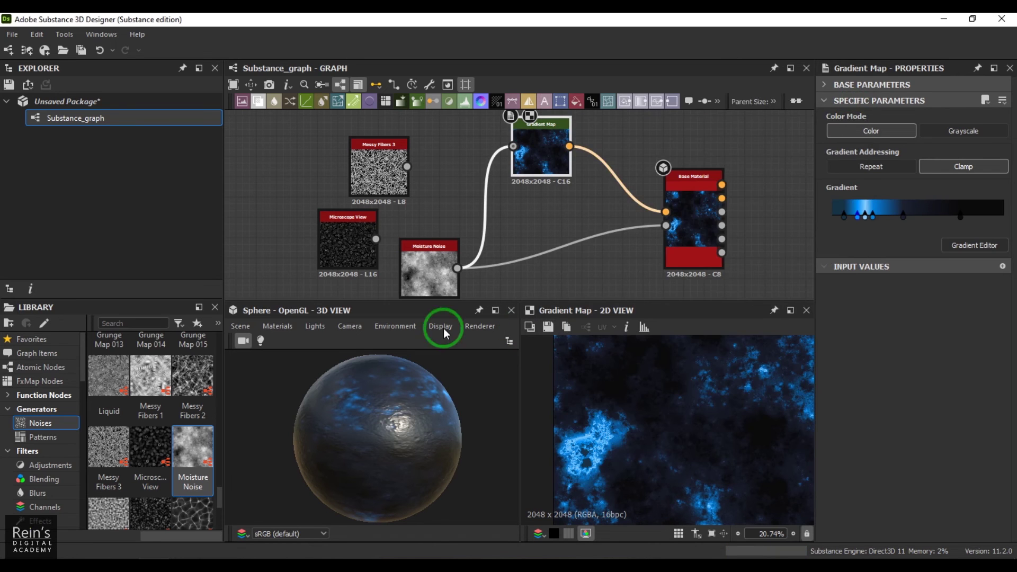
- Set the Moisture Noise Pattern Size to 0.22 wide by 1.51 tall
drag(419, 360, 427, 448)
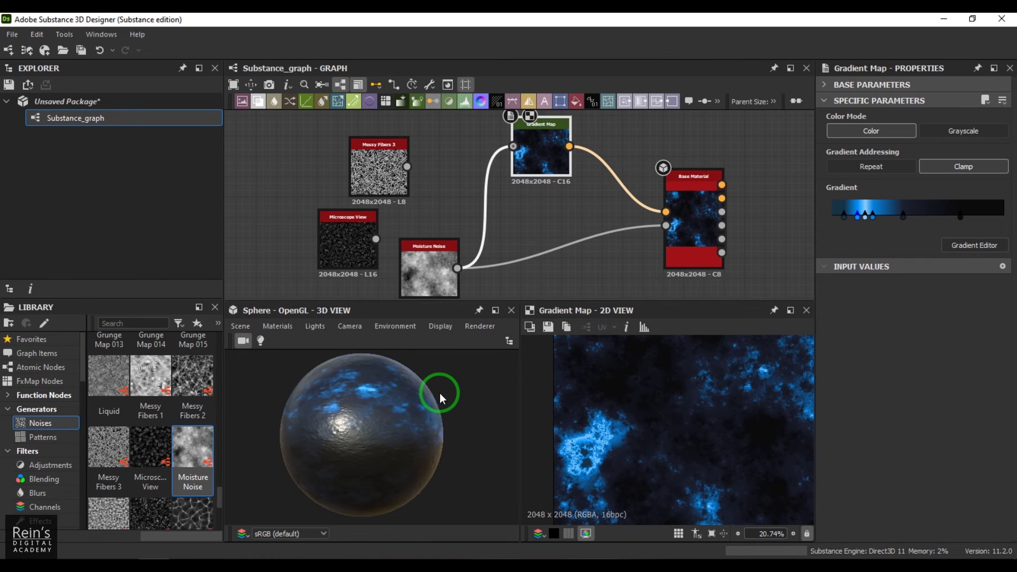
double_click(430, 271)
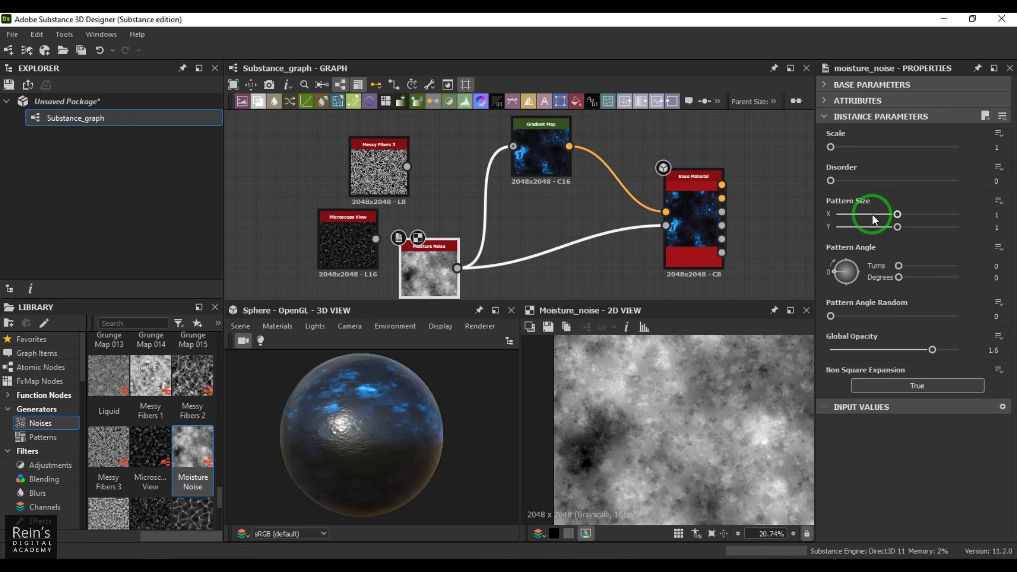
drag(898, 214, 862, 218)
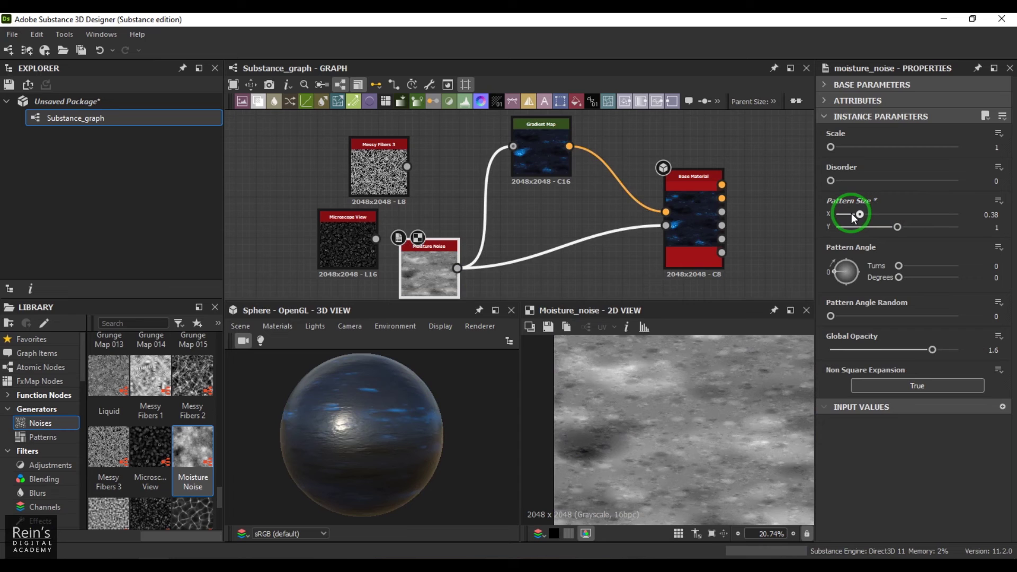
drag(851, 215, 850, 216)
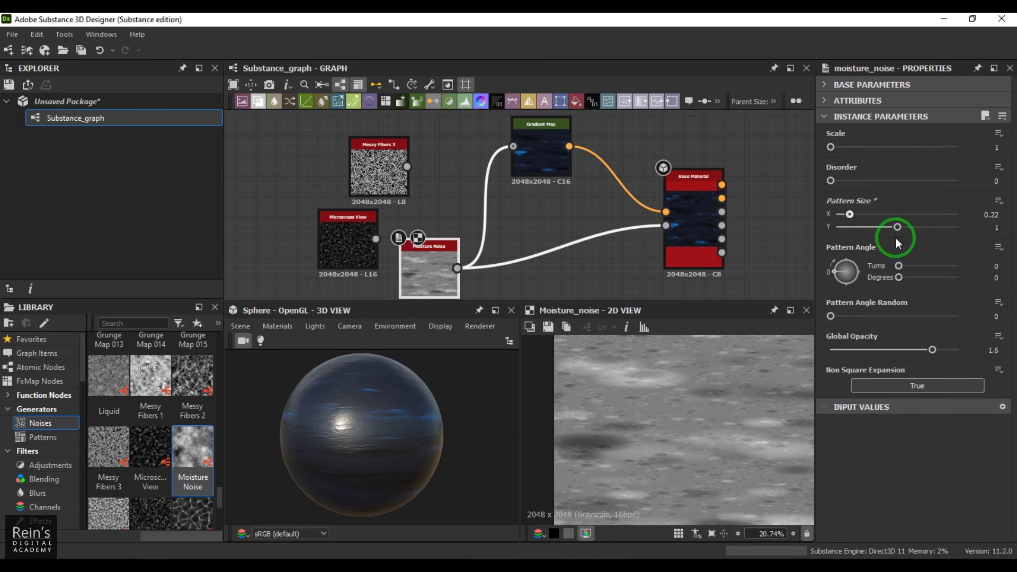
drag(898, 227, 928, 227)
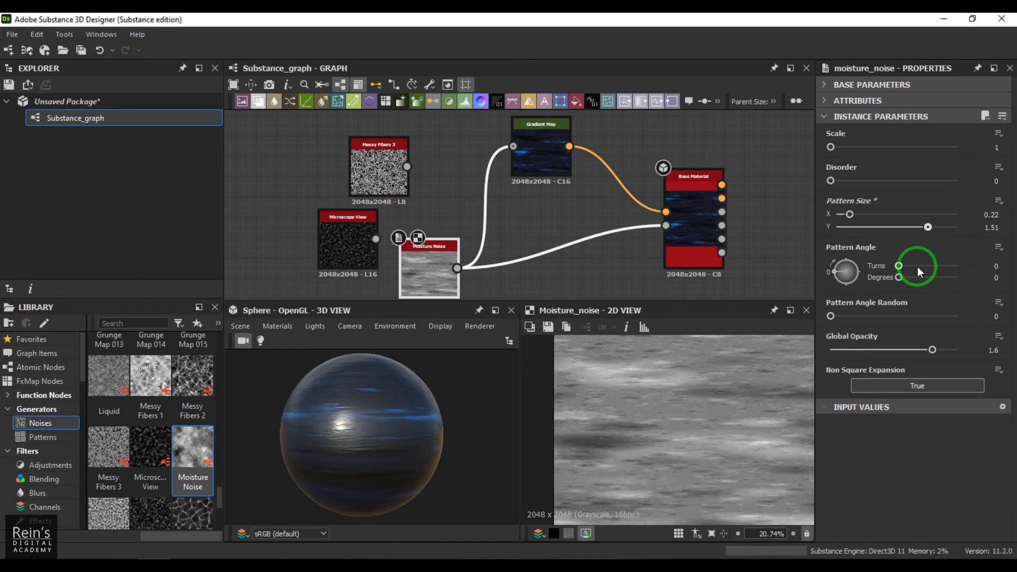
- Rotate the pattern to about 126°, keeping angle randomness near zero
drag(918, 266, 921, 266)
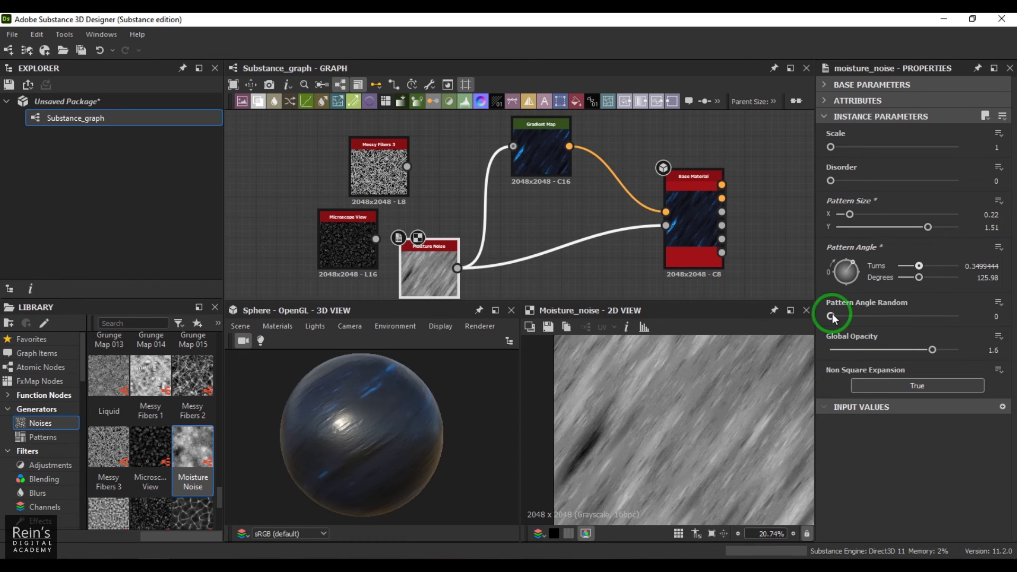
drag(831, 316, 884, 319)
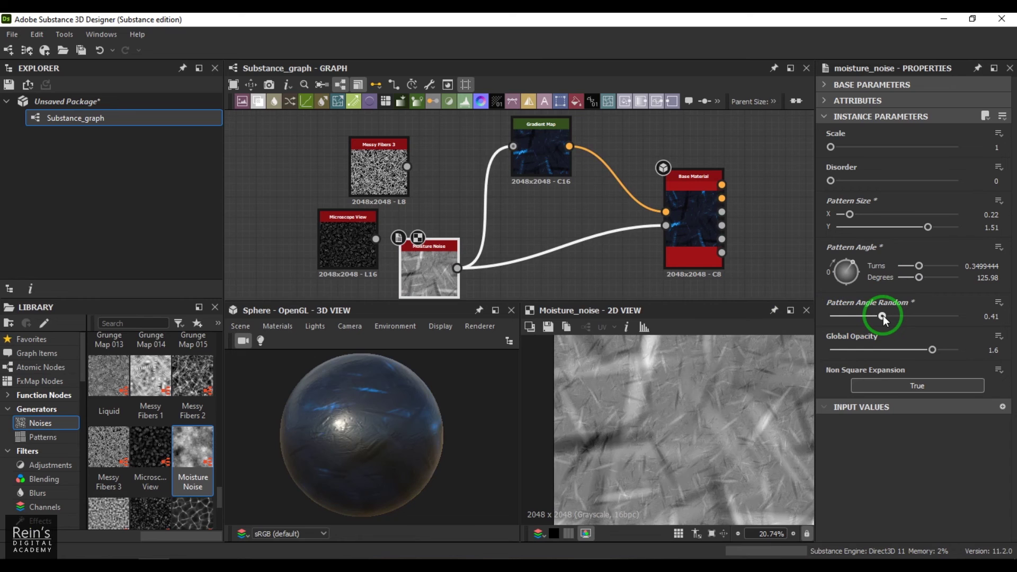
click(832, 317)
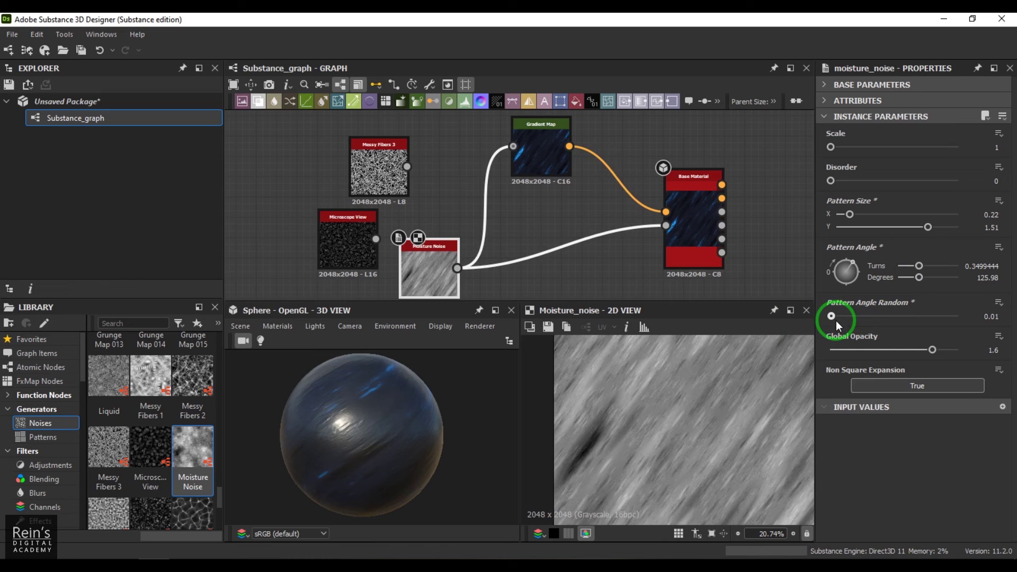
drag(838, 321, 882, 318)
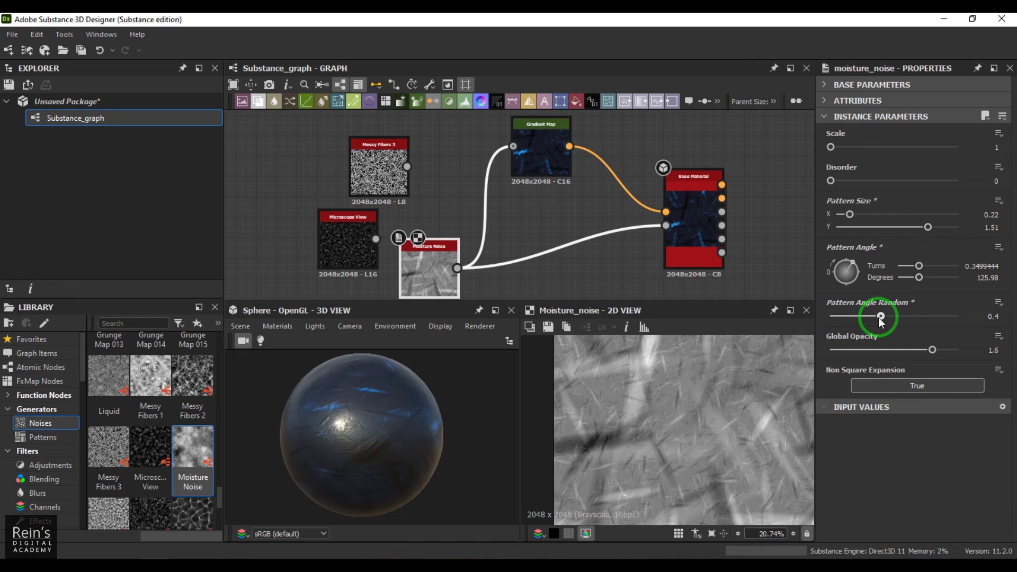
mouse_move(881, 317)
mouse_down()
mouse_move(834, 318)
mouse_move(894, 317)
mouse_move(818, 324)
mouse_up()
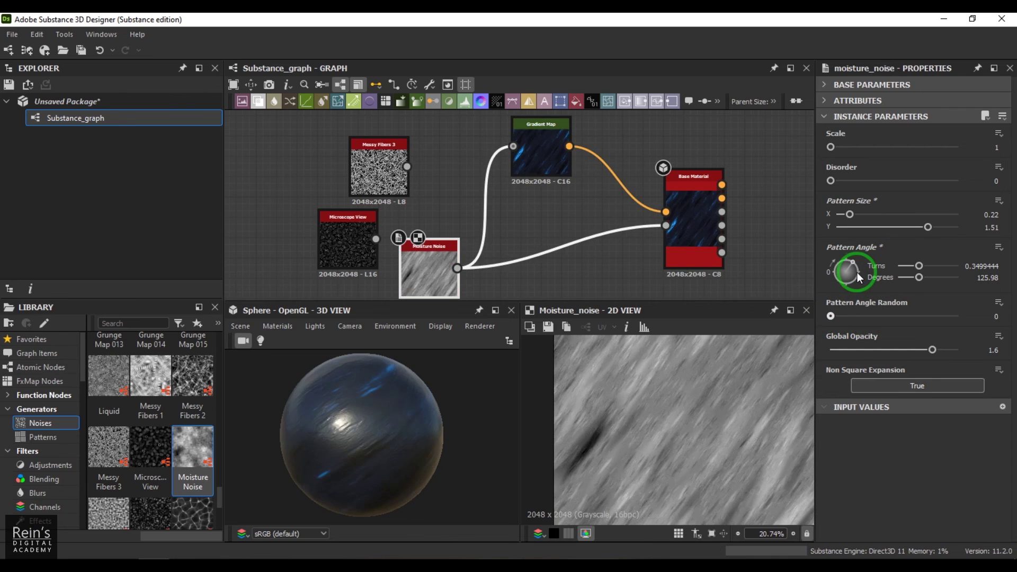
- Raise the noise Scale to 3 and Disorder to 0.44
click(866, 147)
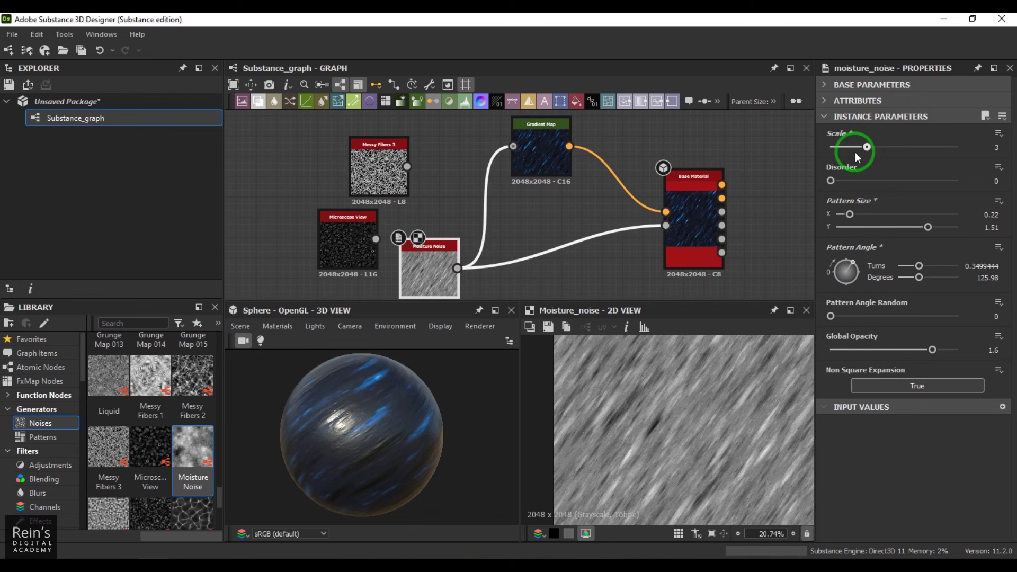
drag(843, 178, 886, 175)
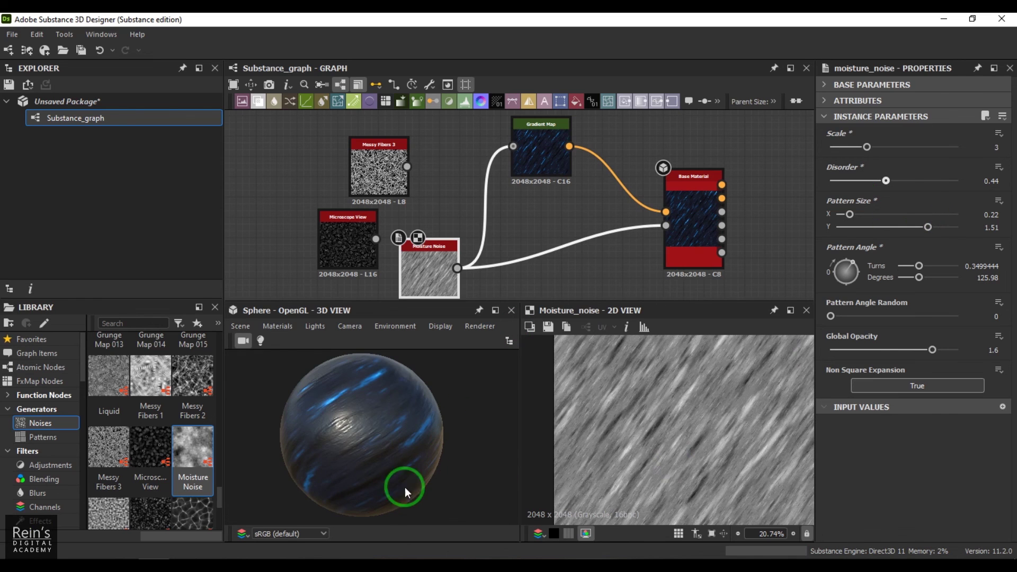
drag(218, 501, 218, 513)
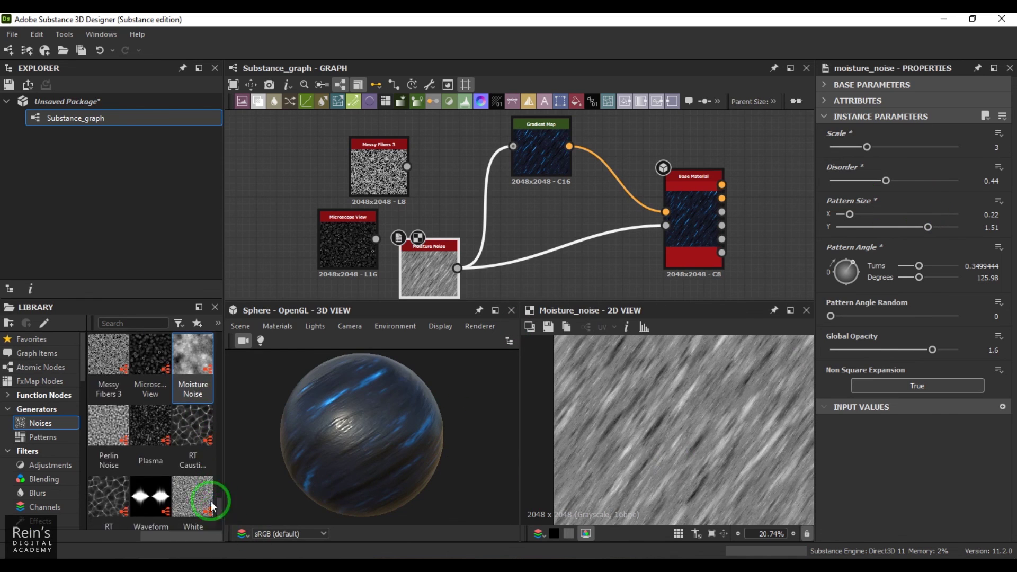
- Add a Perlin Noise node and wire it into Base Material and Gradient Map
drag(108, 427, 666, 226)
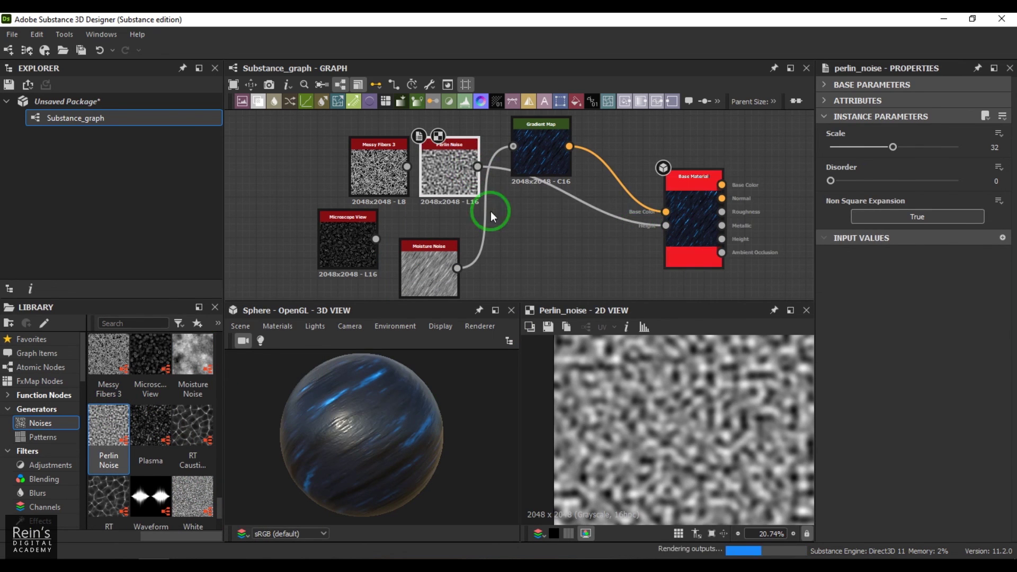
drag(450, 169, 449, 208)
drag(514, 147, 478, 207)
- Delete the three old noise nodes and add a Plasma node to the graph
drag(294, 164, 408, 284)
key(Delete)
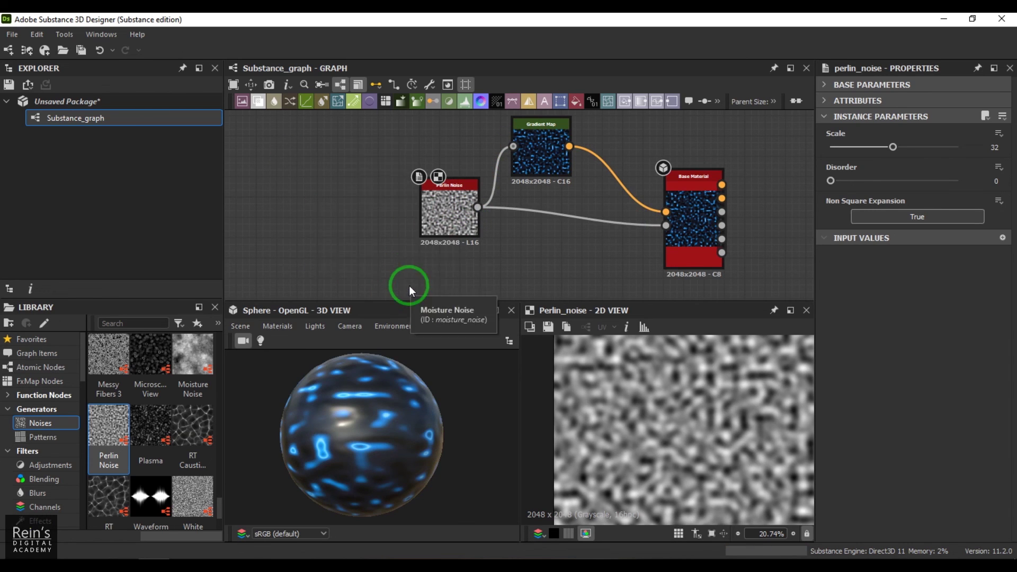
drag(152, 440, 665, 227)
- Wire Plasma into both nodes, remove Perlin Noise, and connect an RT Caustics Color node to Base Material
drag(376, 247, 508, 151)
drag(436, 202, 397, 182)
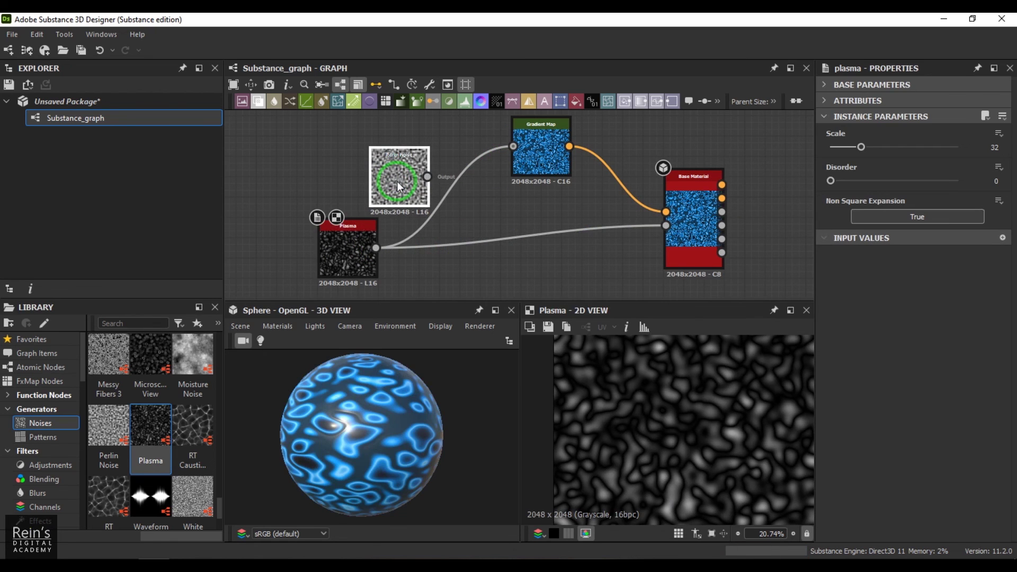
key(Delete)
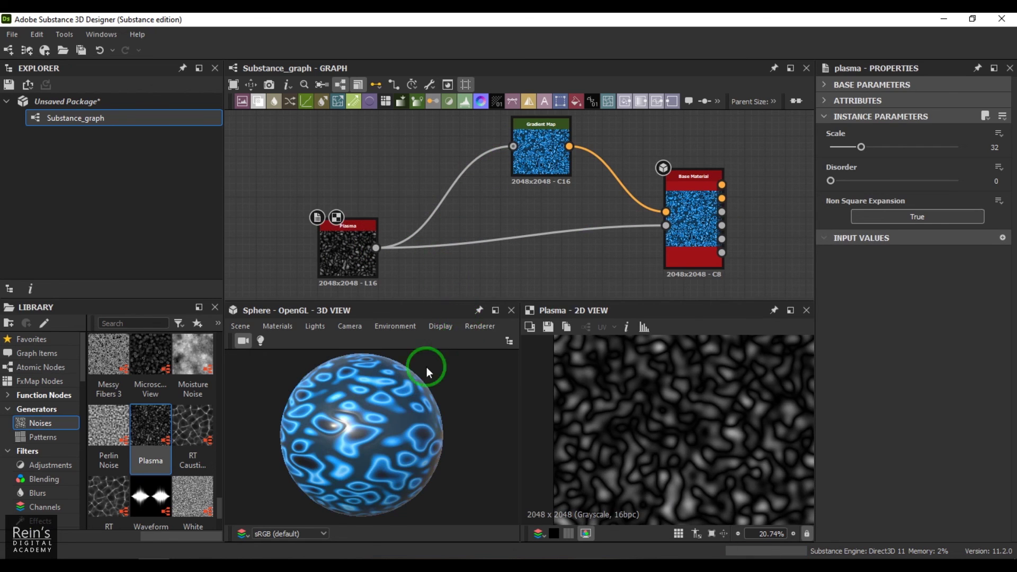
drag(192, 426, 513, 147)
drag(397, 146, 666, 226)
- Select and delete the RT Caustics Color node
click(316, 268)
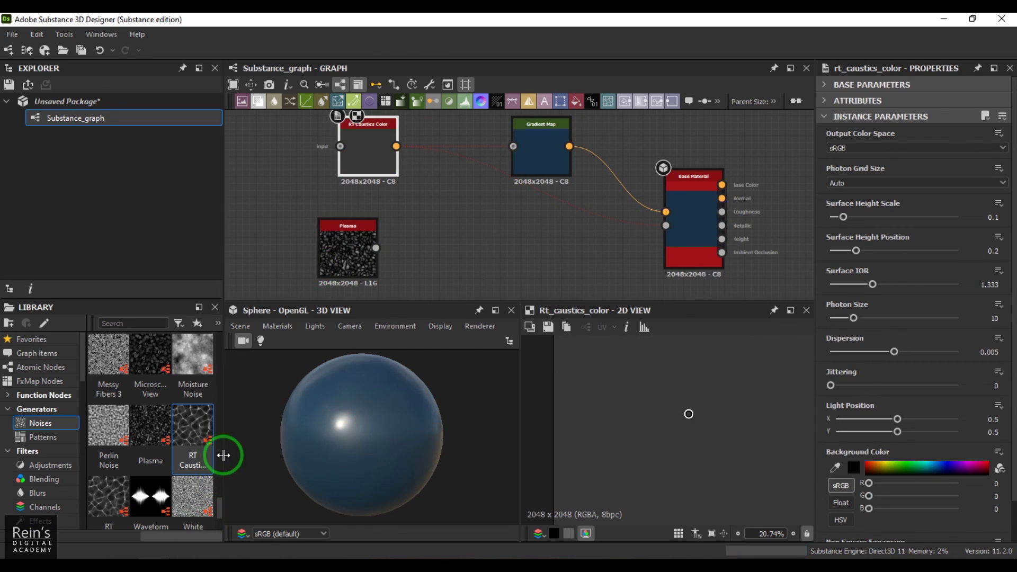
scroll(221, 520, down, 1)
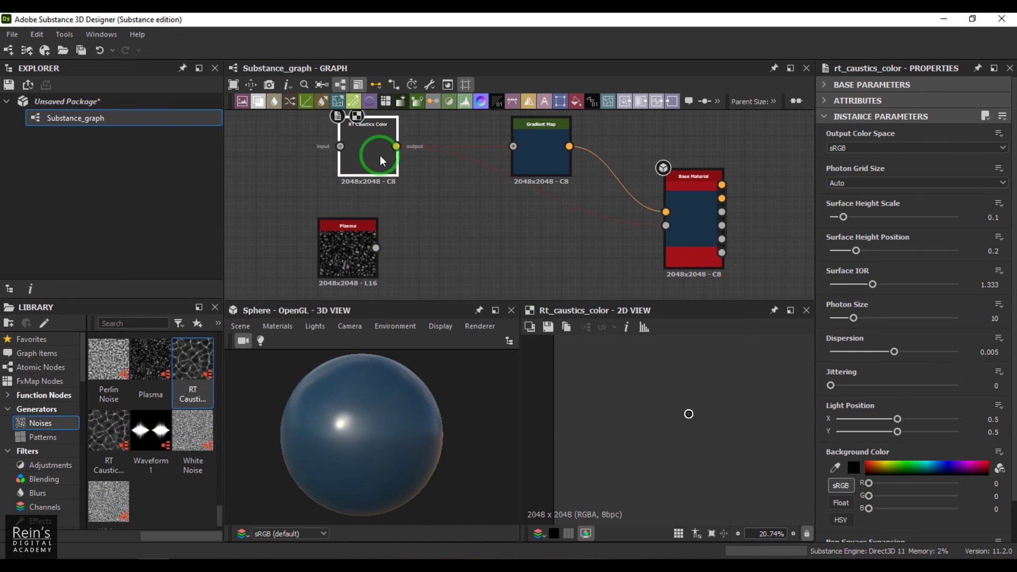
key(Delete)
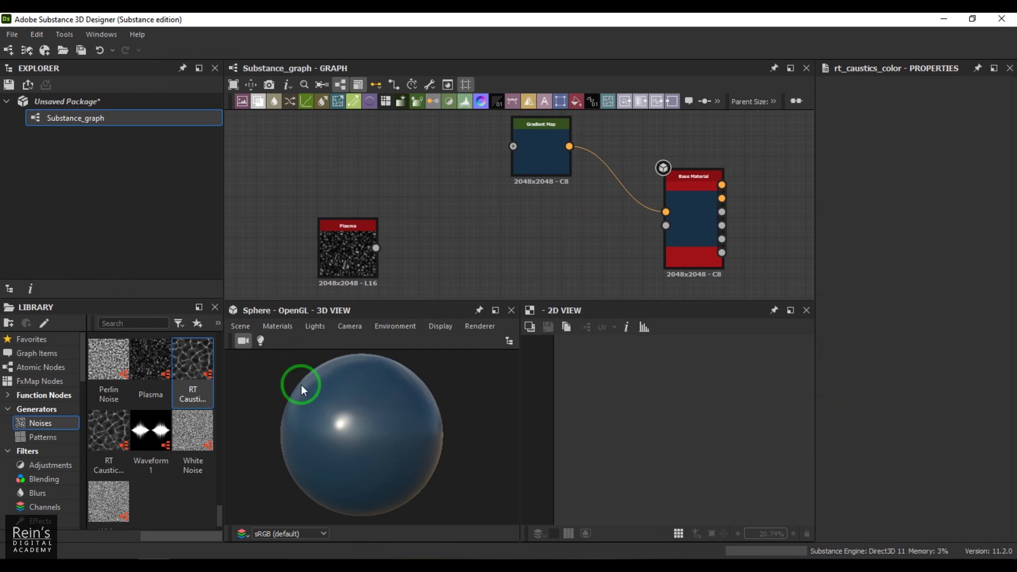
- Add White Noise to Base Material's second input, then connect a White Noise Fast node there
drag(198, 424, 513, 146)
drag(437, 187, 666, 226)
scroll(425, 451, up, 5)
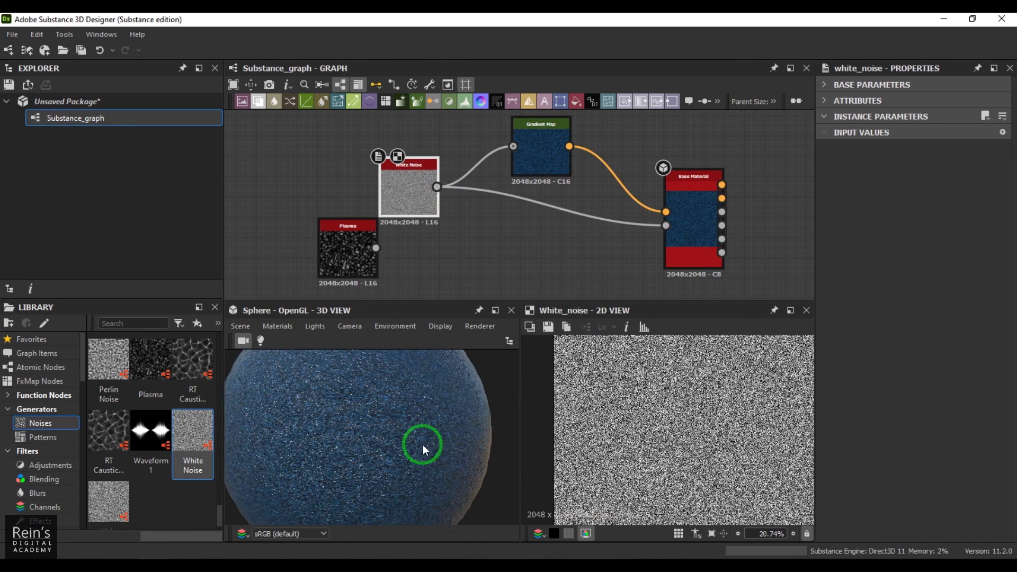
scroll(424, 449, down, 5)
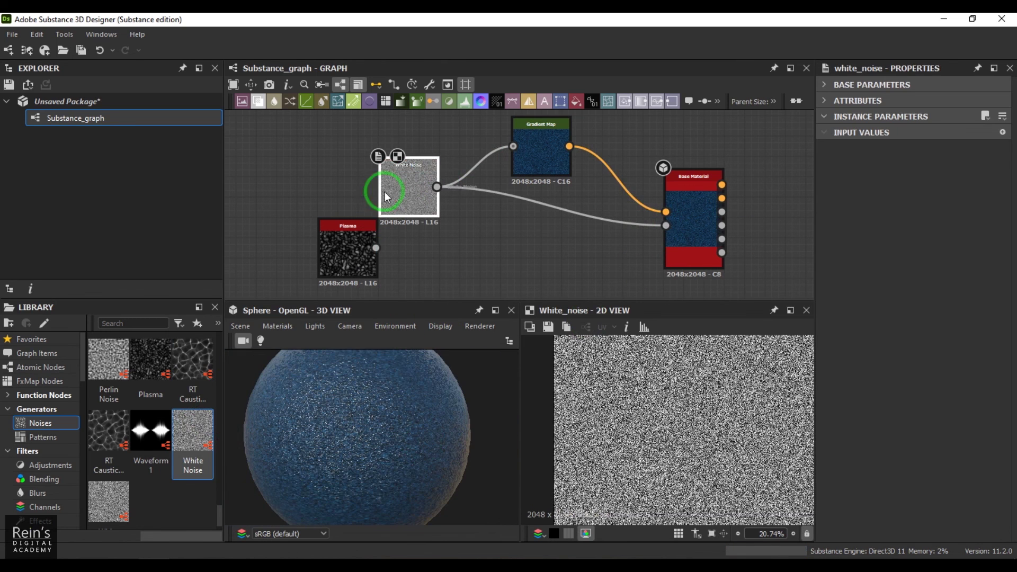
drag(106, 496, 666, 225)
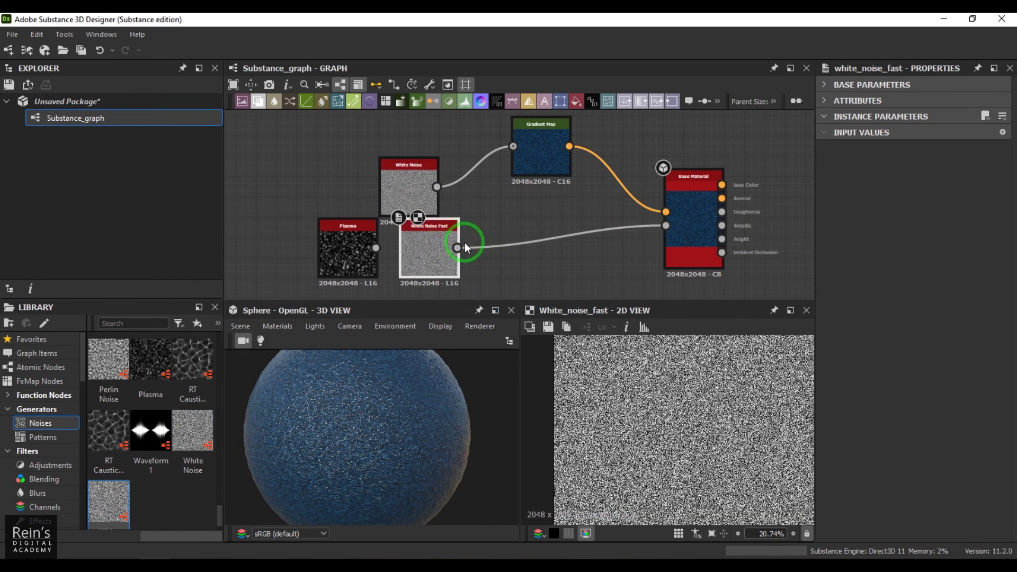
- Wire White Noise Fast into the Gradient Map too, then clear the node selection
drag(458, 248, 513, 147)
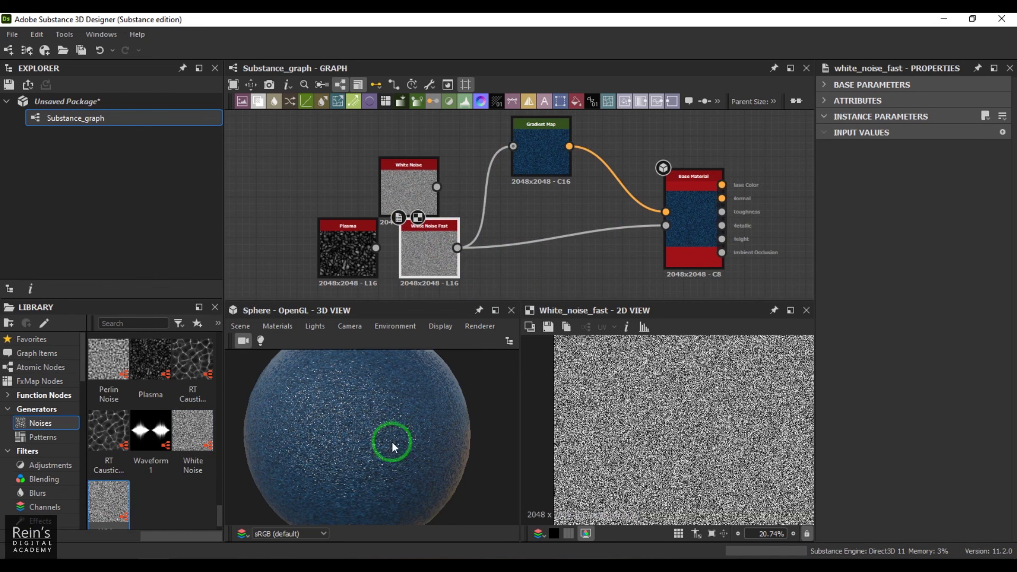
scroll(158, 497, down, 1)
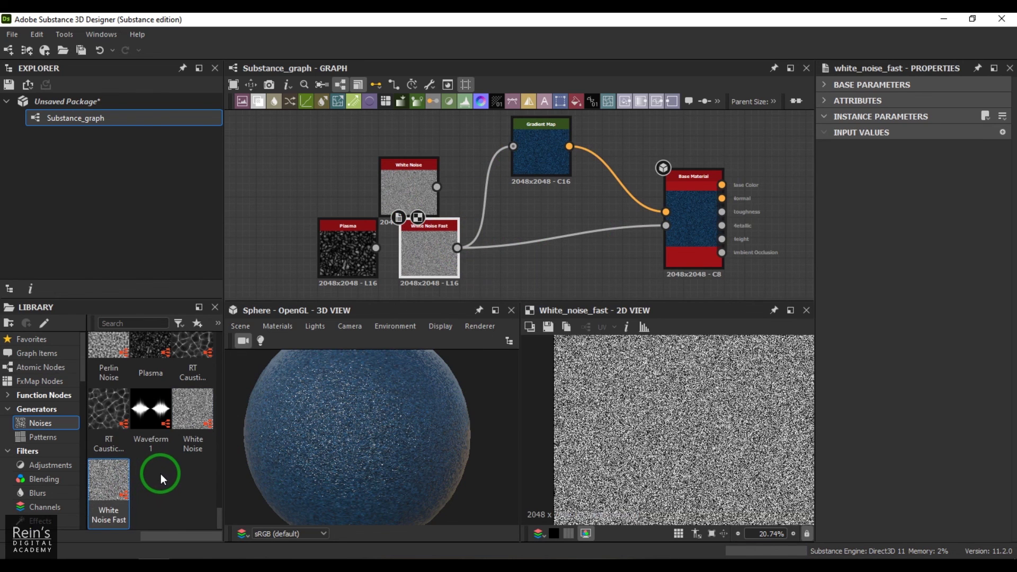
drag(317, 136, 460, 272)
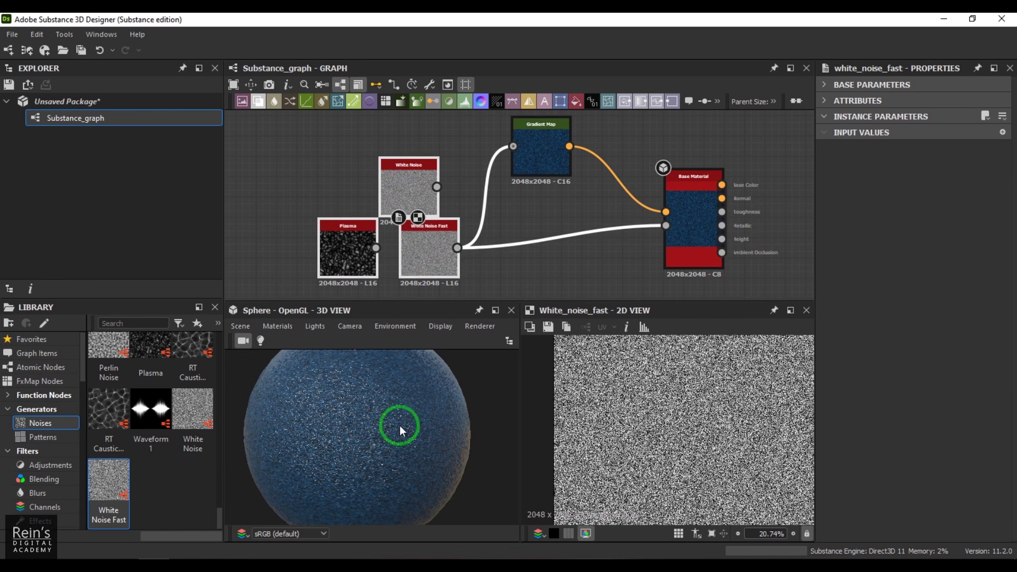
scroll(400, 425, down, 3)
scroll(399, 423, up, 2)
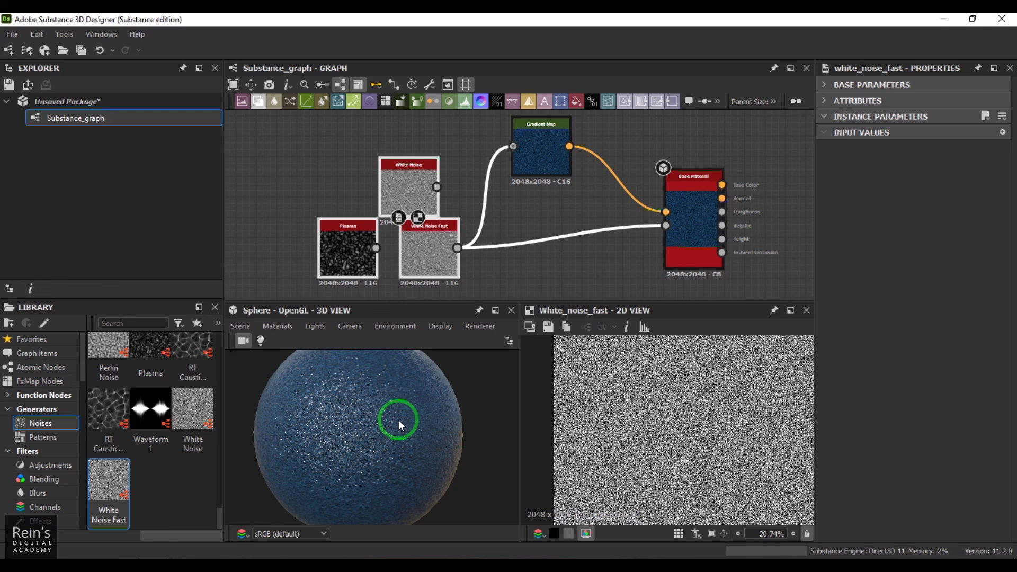
drag(309, 148, 450, 275)
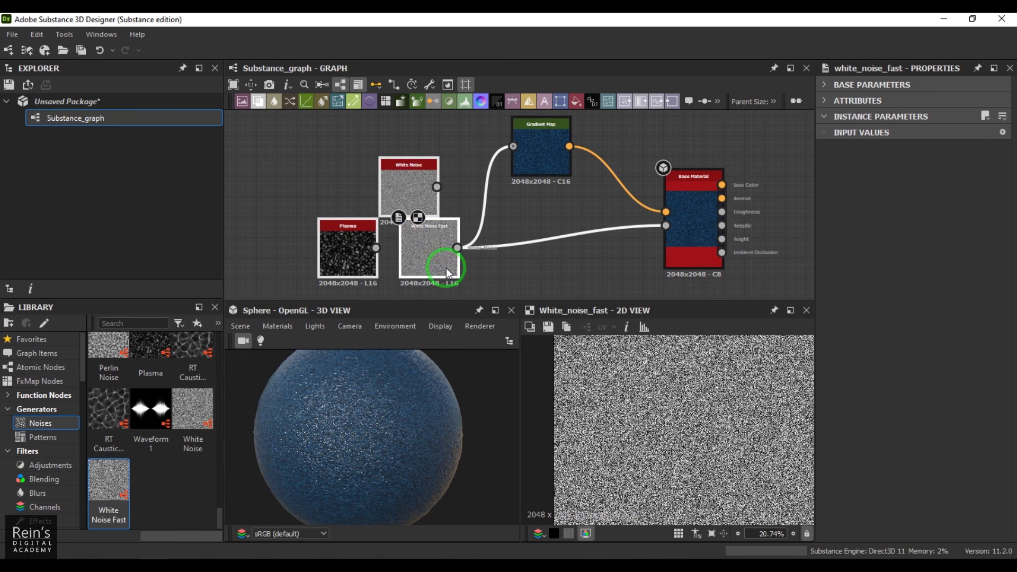